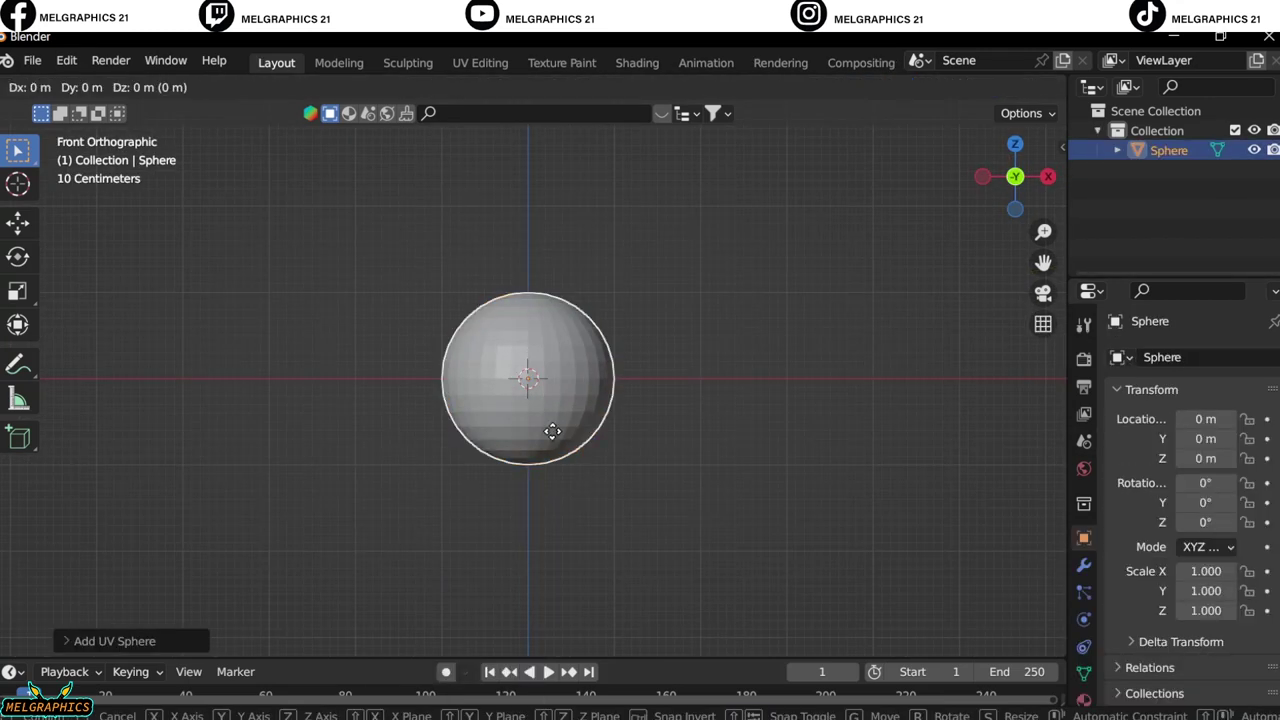
Raise the head sphere along Z and frame it in the view
key("z")
left_click(540, 288)
scroll(558, 306, "up", 3)
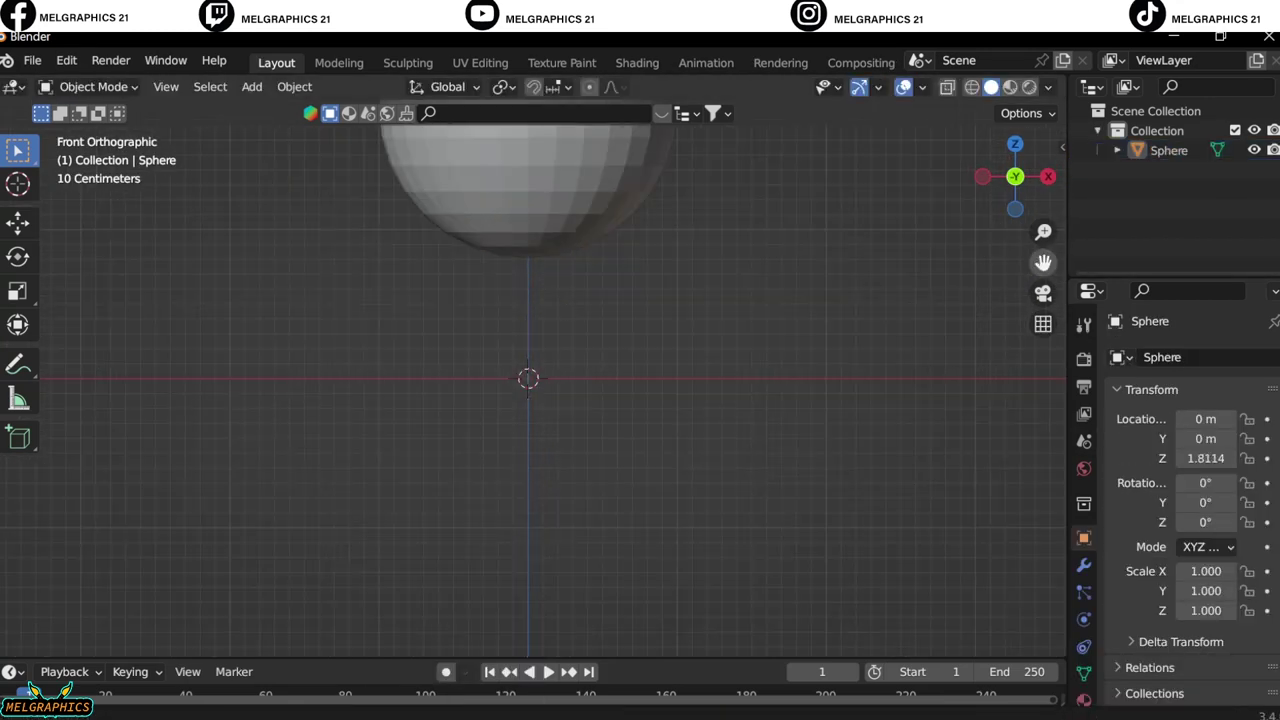
middle_click_drag(550, 227, 620, 488, "shift")
Add a cylinder and position it under the sphere's right side
left_click(251, 86)
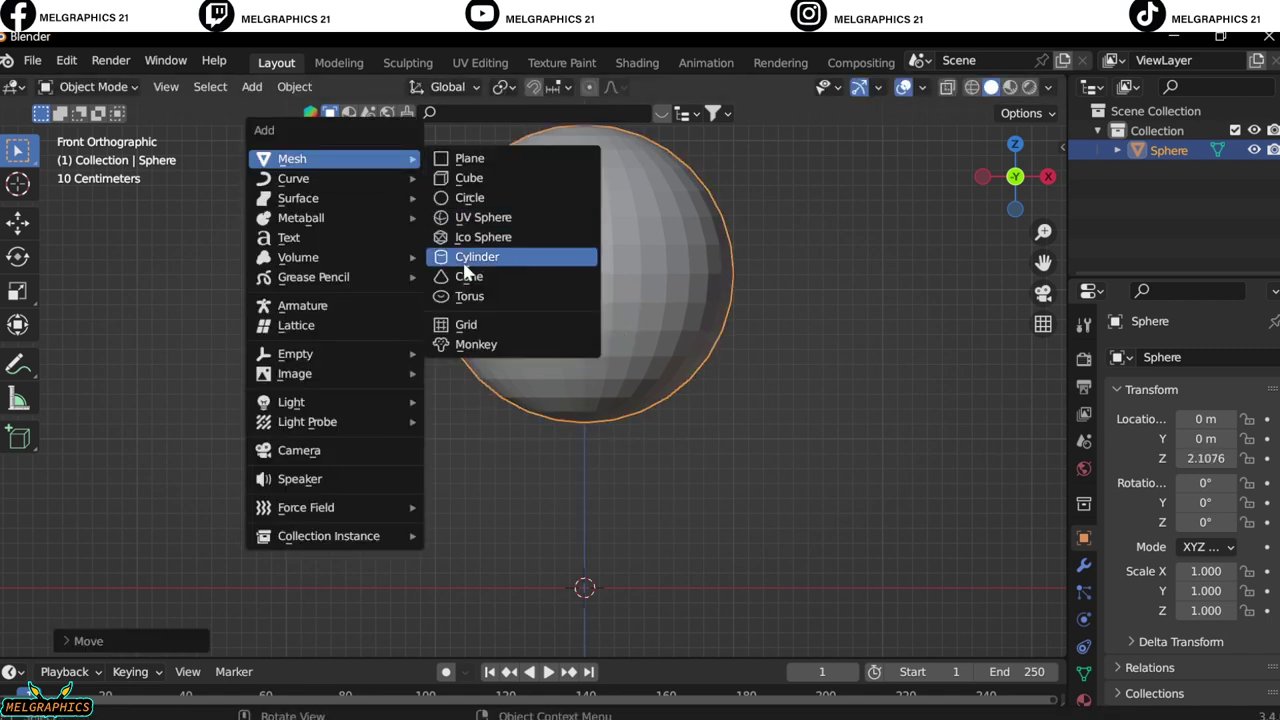
left_click(471, 251)
key("s")
left_click(694, 568)
key("g")
key("z")
left_click(660, 428)
key("g")
key("x")
left_click(905, 465)
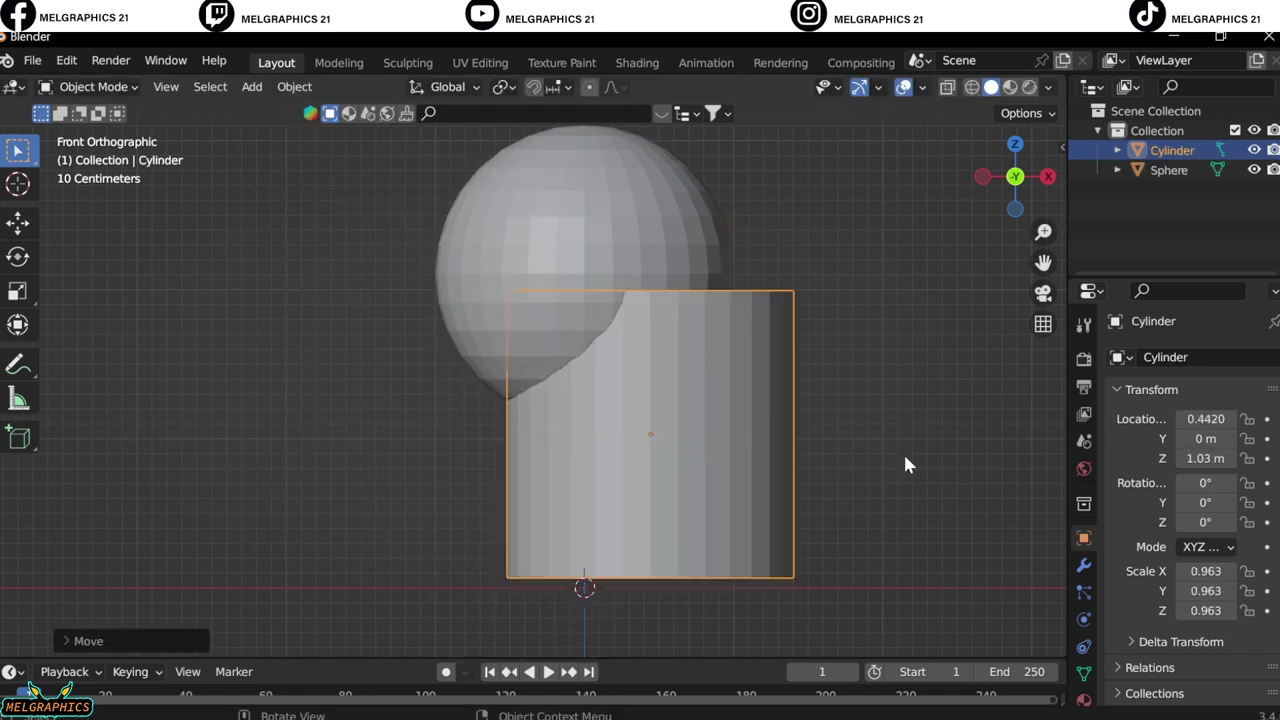
Shrink the cylinder, rest it on the ground, and set Scale X and Y to 0.099
key("s")
left_click(775, 540)
key("g")
key("z")
left_click(800, 575)
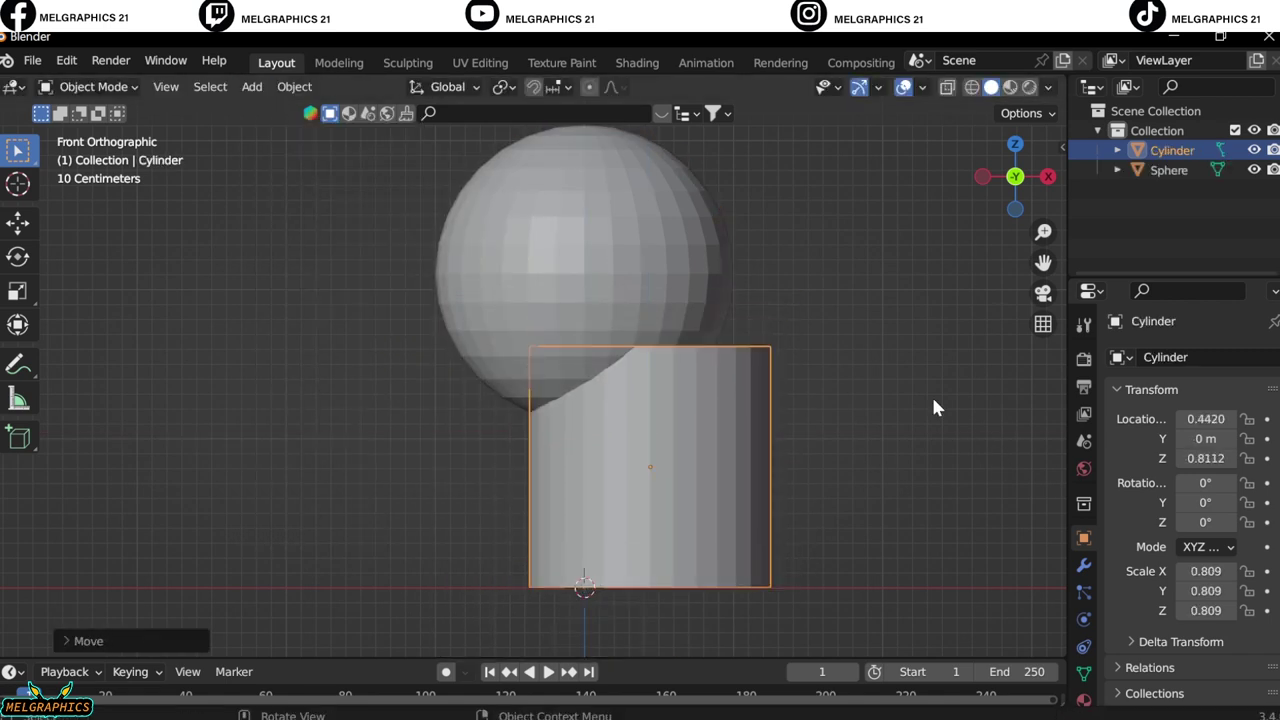
key("n")
left_click_drag(923, 409, 960, 409)
left_click_drag(923, 391, 850, 371)
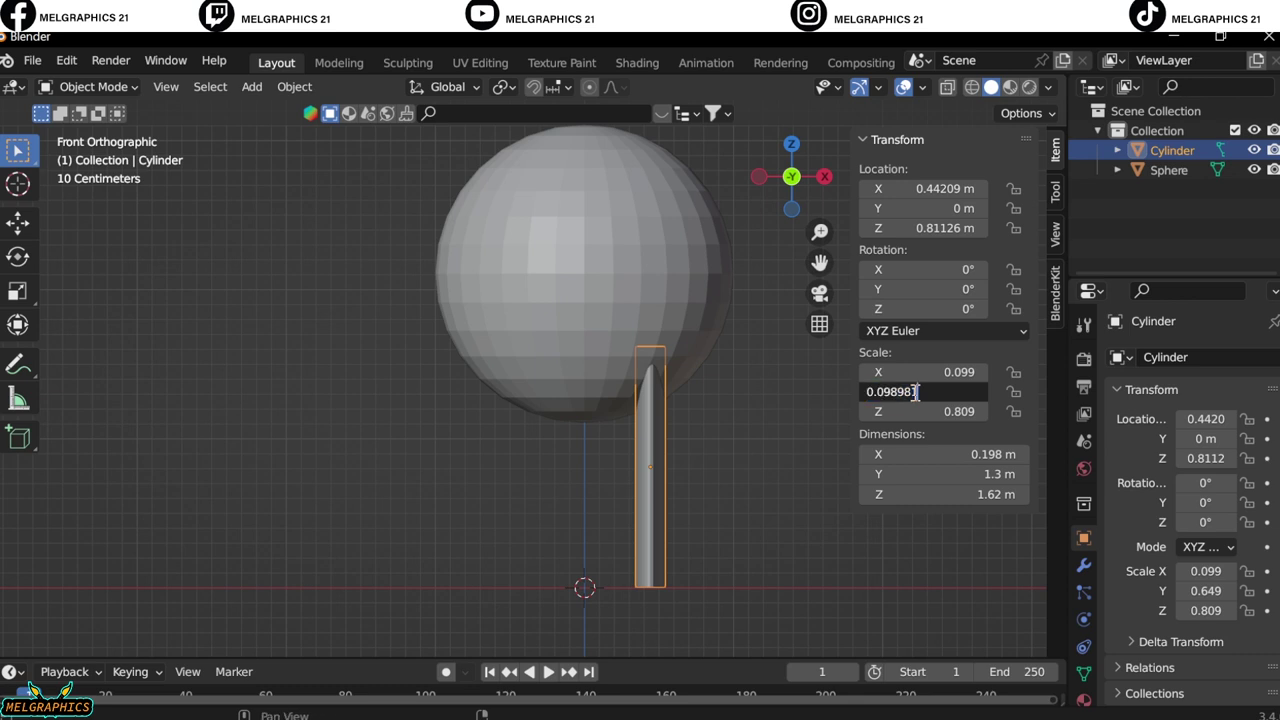
Raise the thin leg up into the head, to Z 1.0483 m
key("g")
key("z")
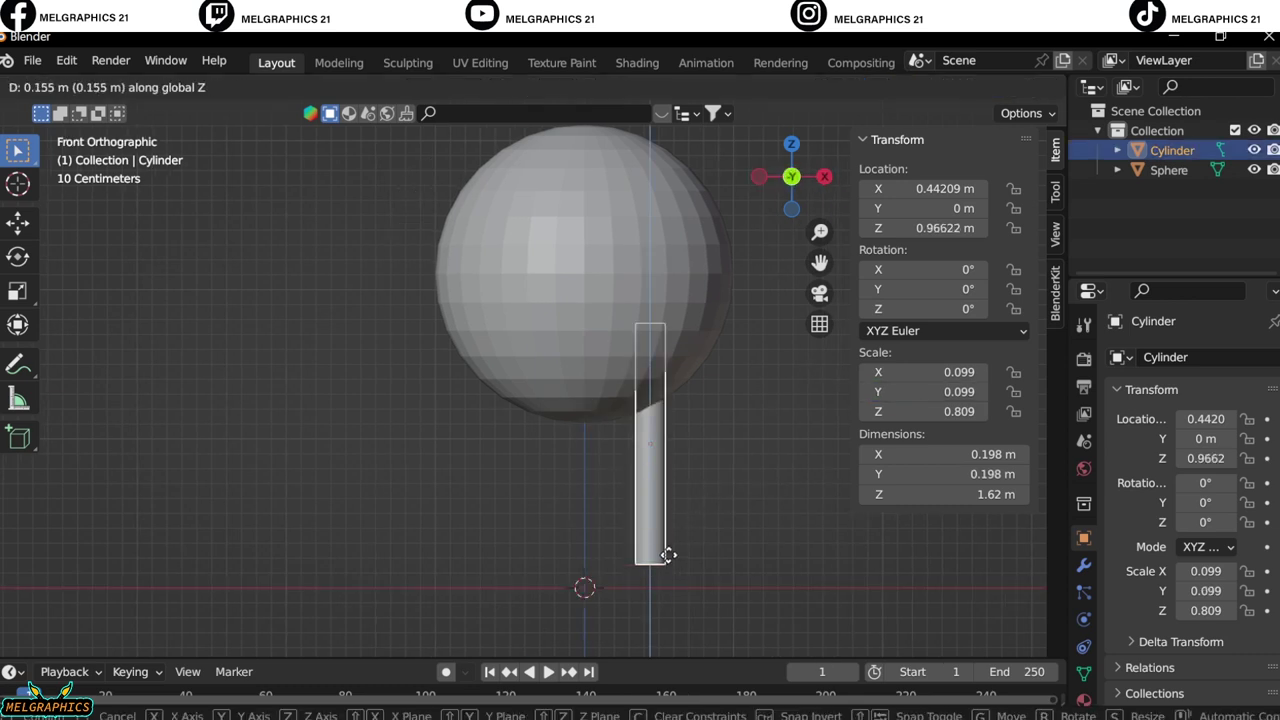
left_click(703, 554)
key("shift+a")
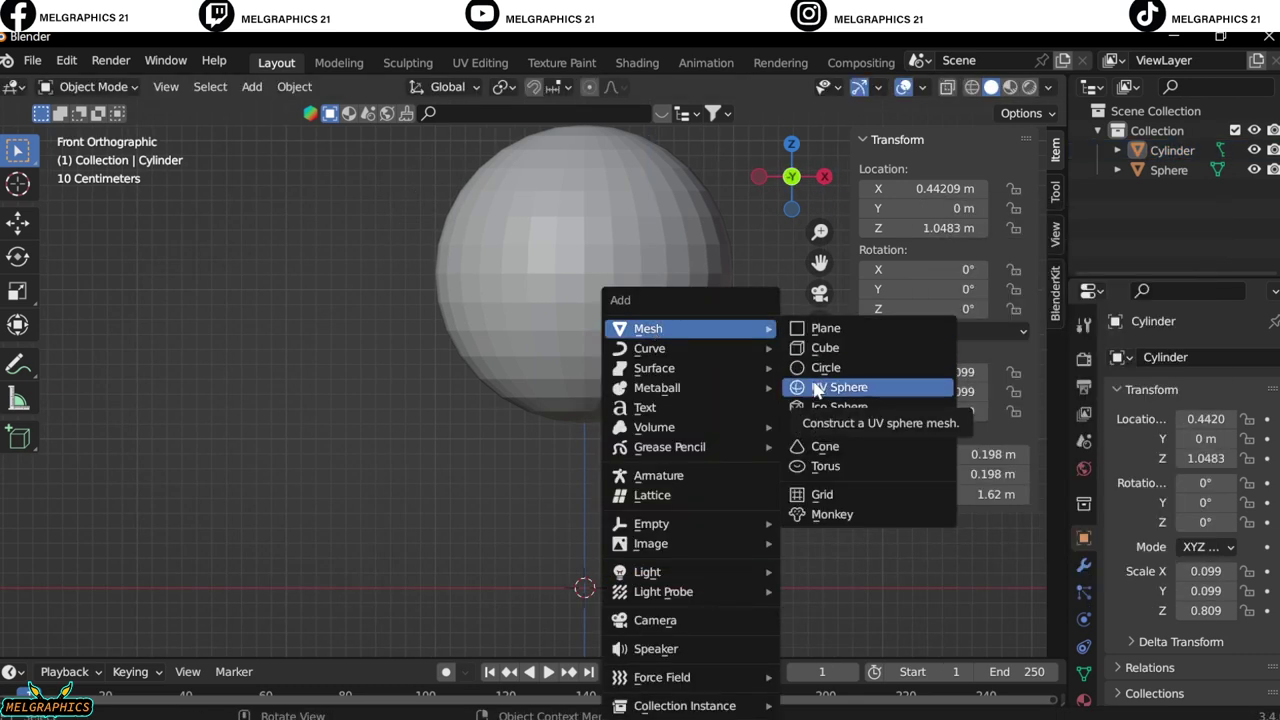
Add a small UV sphere as the foot and place it at the leg's base
left_click(816, 390)
key("s")
key("z")
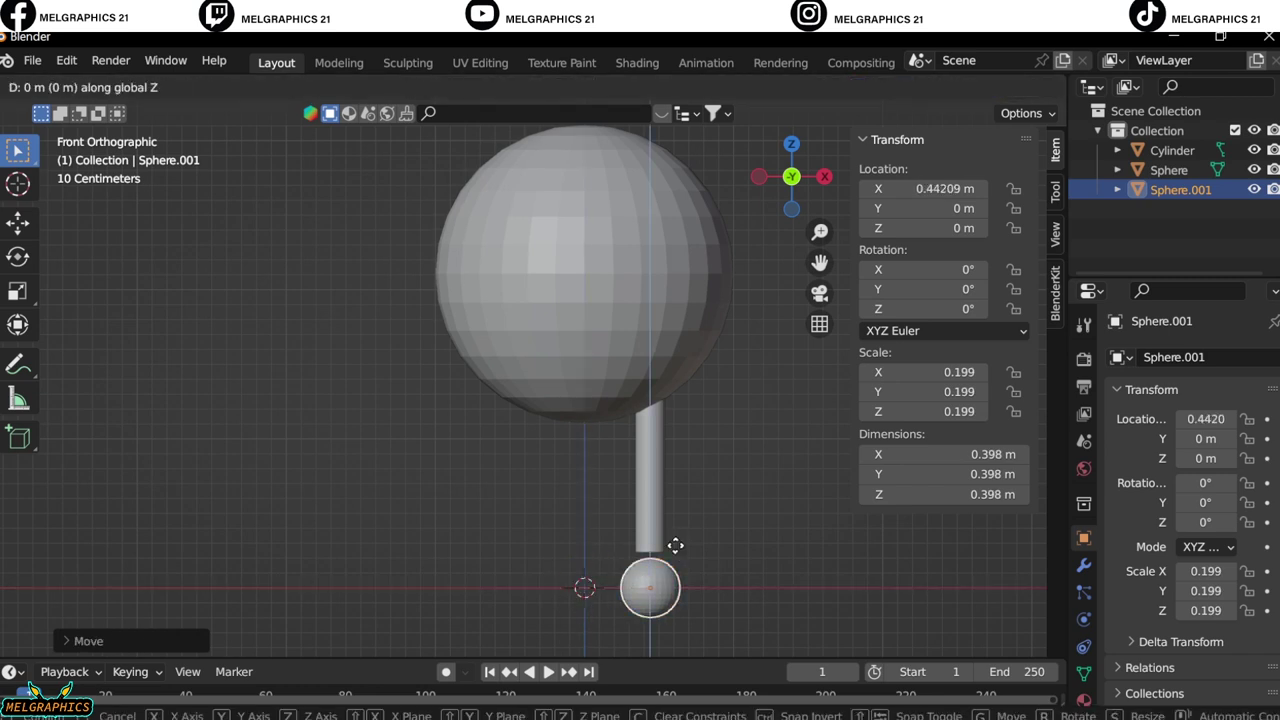
left_click(688, 540)
left_click(824, 176)
scroll(829, 273, "up", 3)
left_click_drag(820, 262, 900, 100)
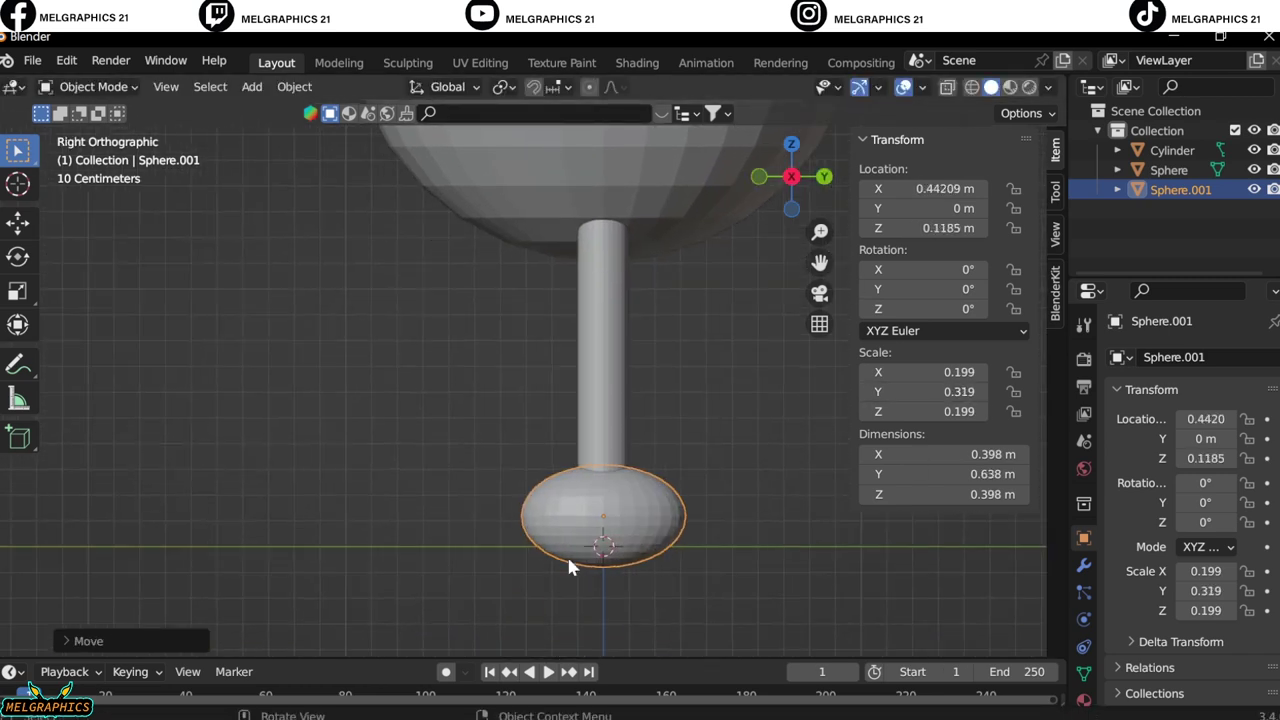
key("g")
key("y")
left_click(541, 563)
key("KP_1")
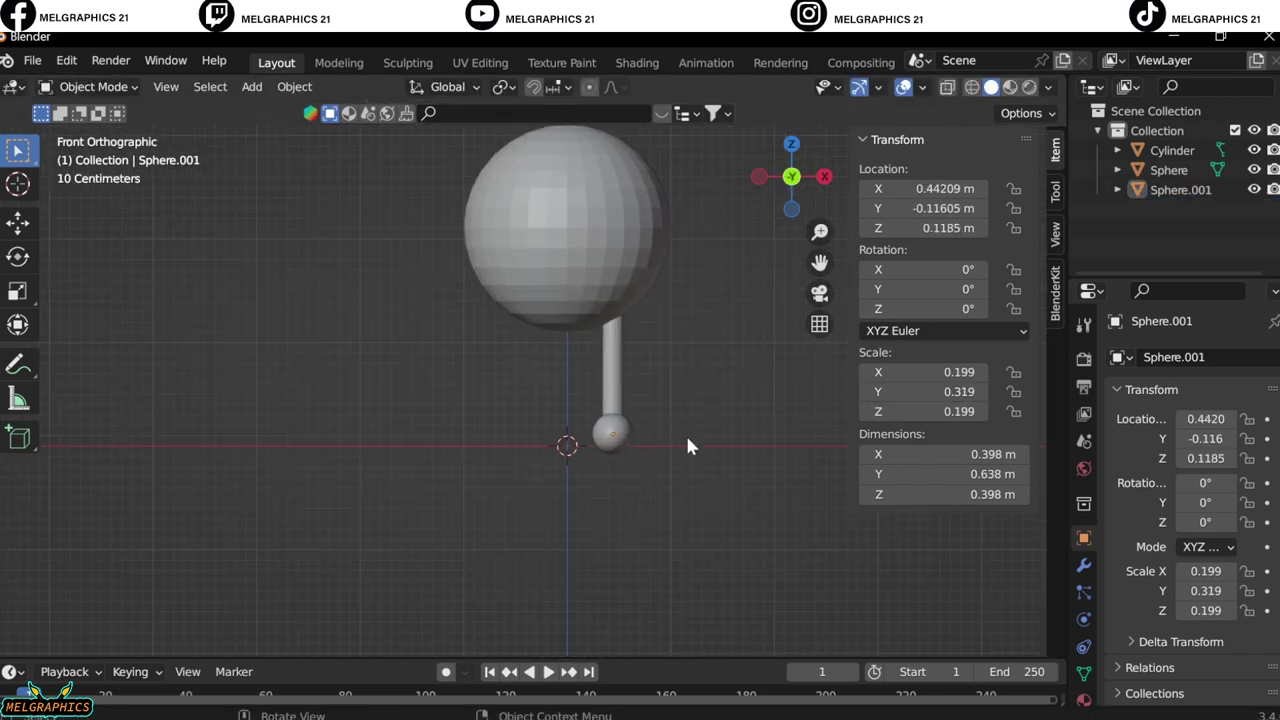
Add and apply a Mirror modifier on the leg cylinder, then reset its origin
left_click(1172, 150)
left_click(1083, 565)
left_click(1146, 357)
left_click(1243, 386)
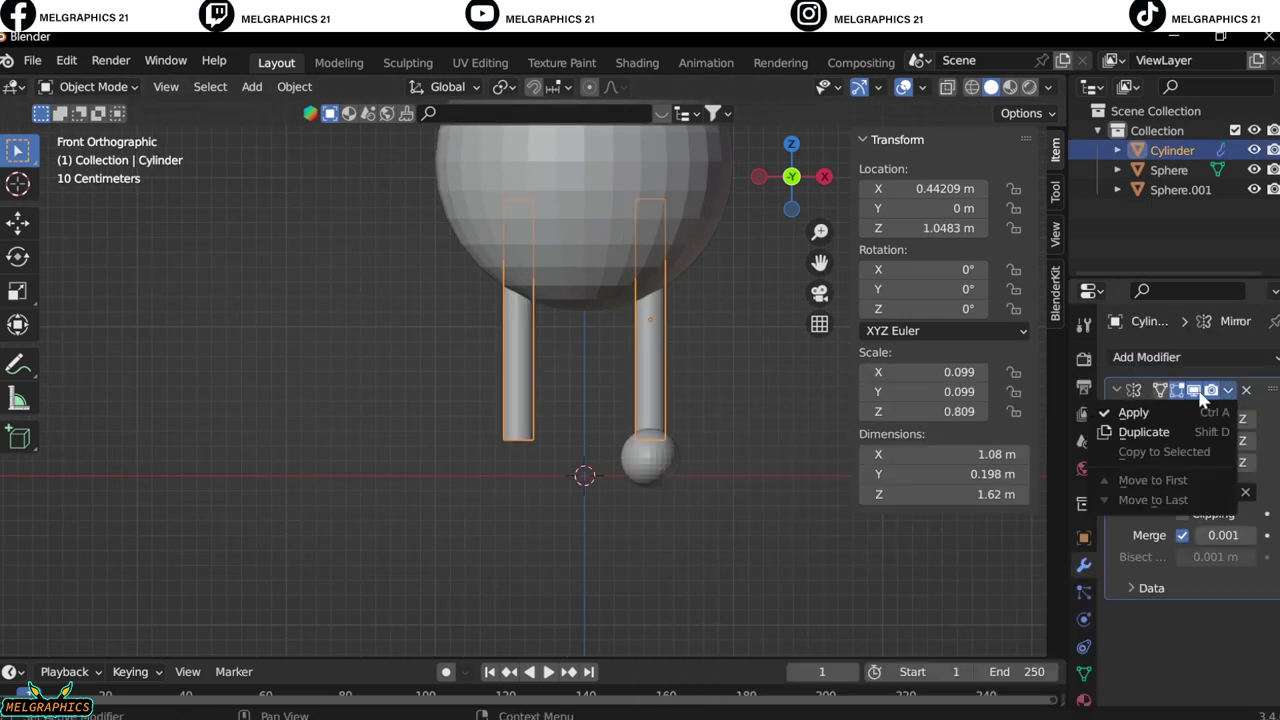
left_click(1137, 409)
right_click(672, 414)
left_click(745, 430)
Apply the mirror to the foot sphere to make a pair, and recenter its origin
left_click(650, 458)
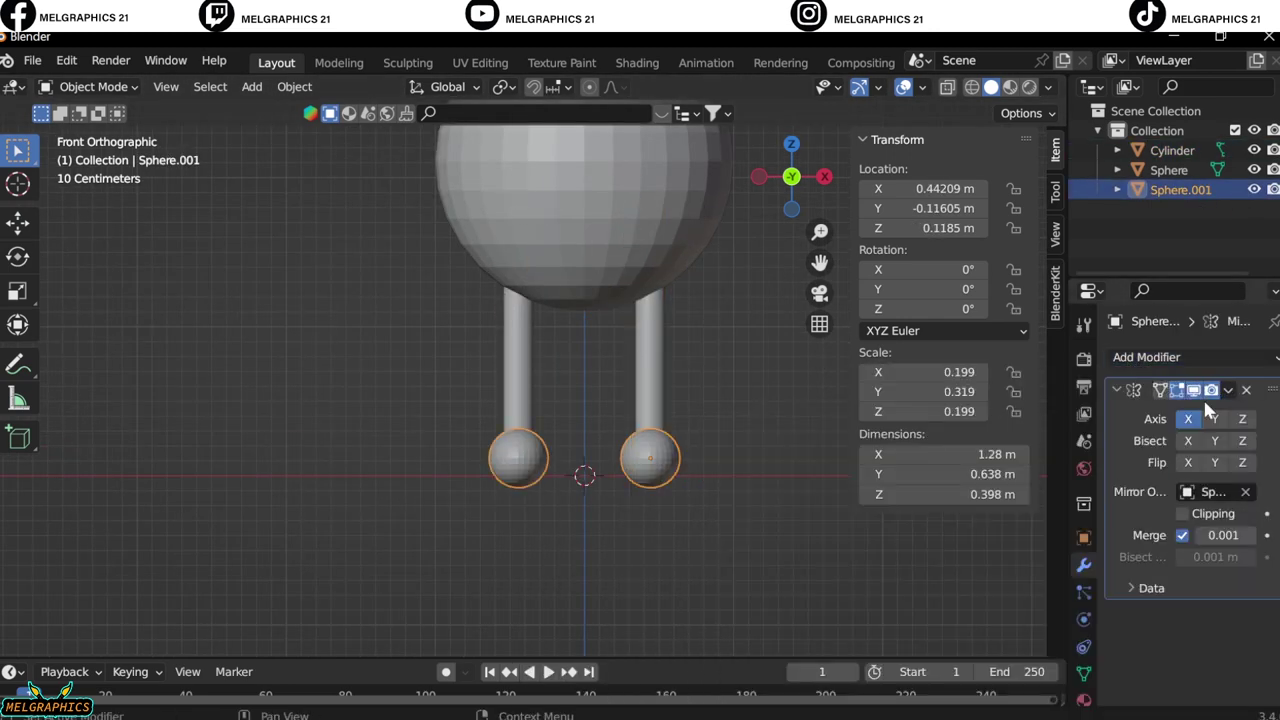
key("ctrl+a")
right_click(586, 371)
left_click(740, 409)
scroll(608, 361, "down", 3)
middle_click_drag(608, 361, 620, 330)
key("KP_1")
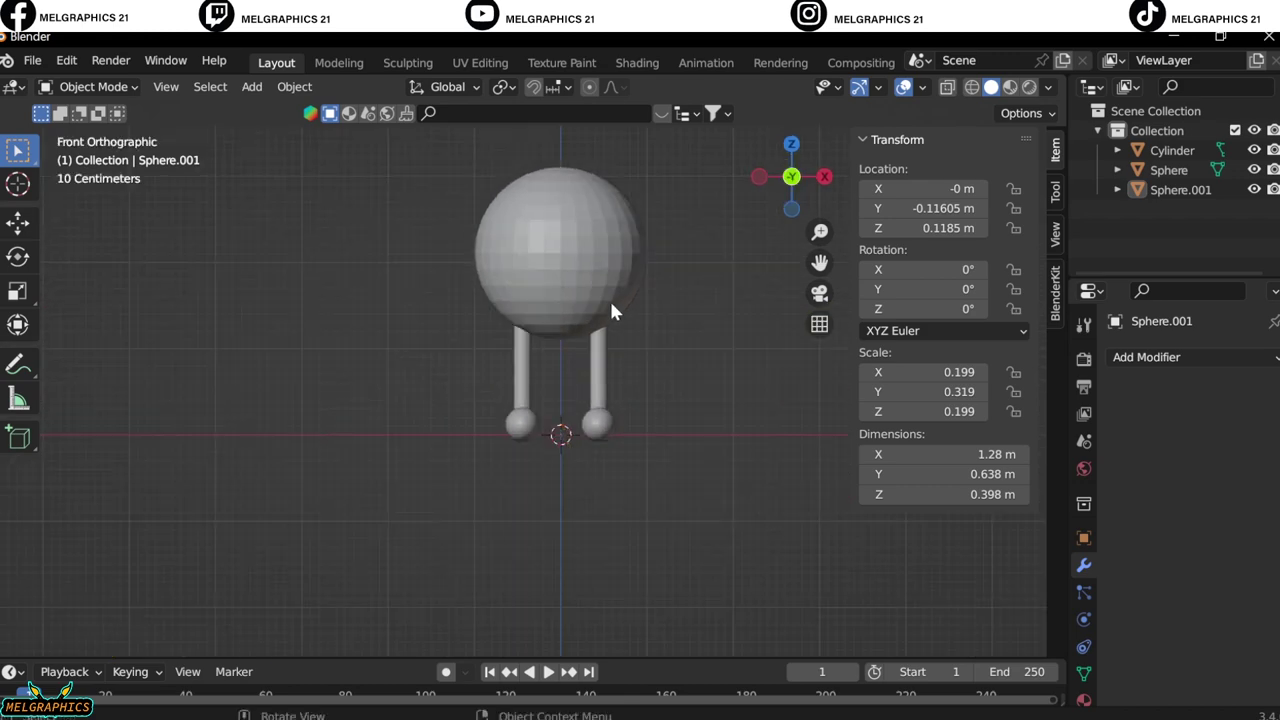
scroll(613, 312, "up", 3)
middle_click_drag(590, 290, 575, 375, "shift")
Briefly switch the head into Sculpt Mode, then return to Object Mode
left_click(90, 86)
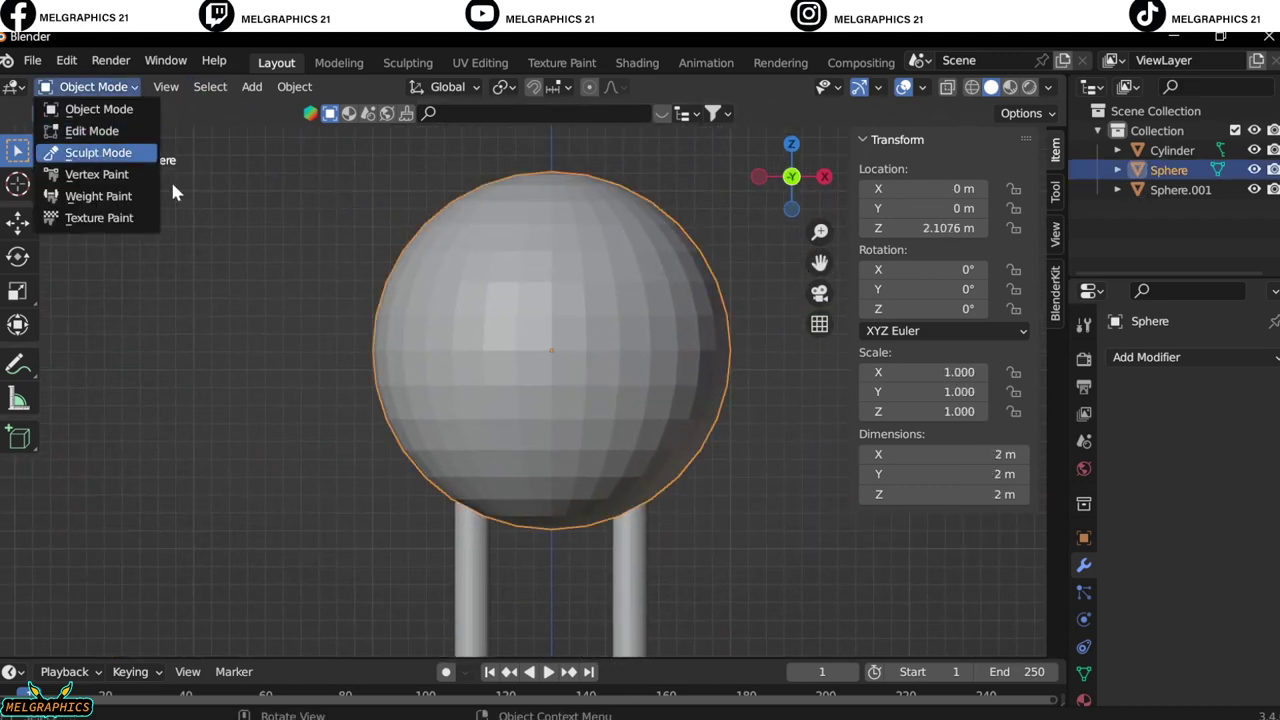
key("KP_3")
left_click(90, 86)
left_click(100, 151)
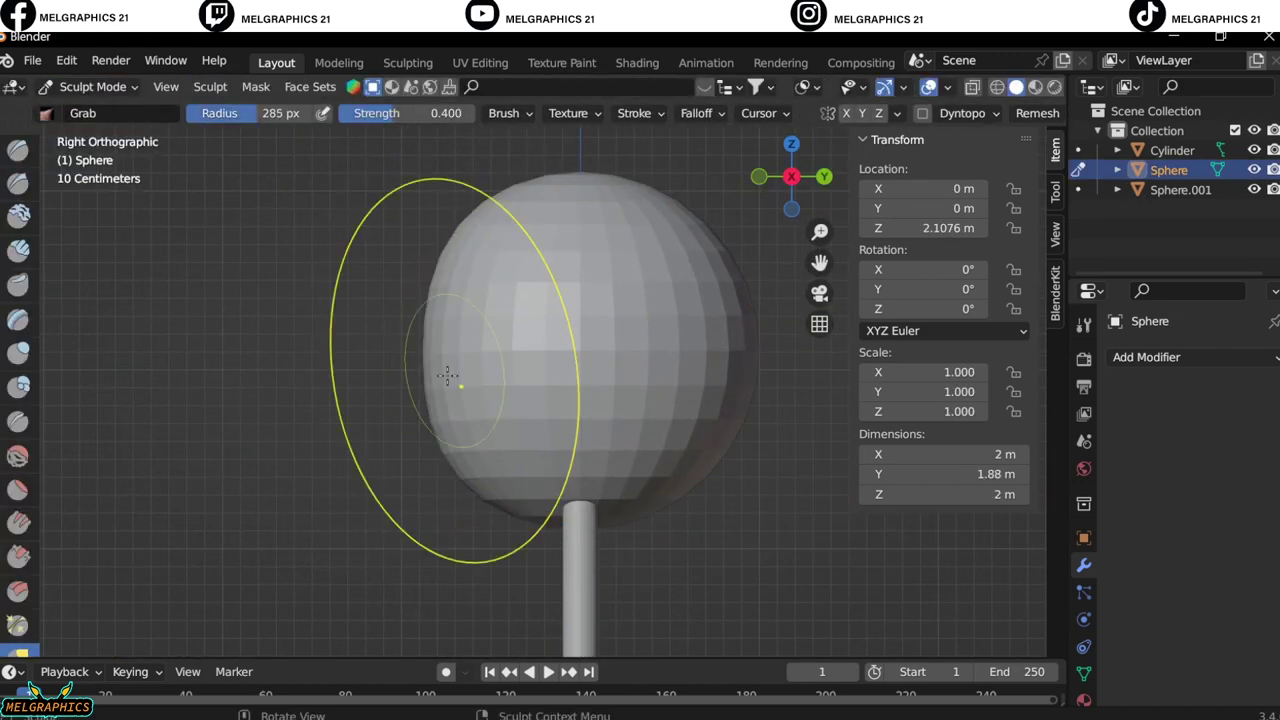
key("KP_1")
key("ctrl+Tab")
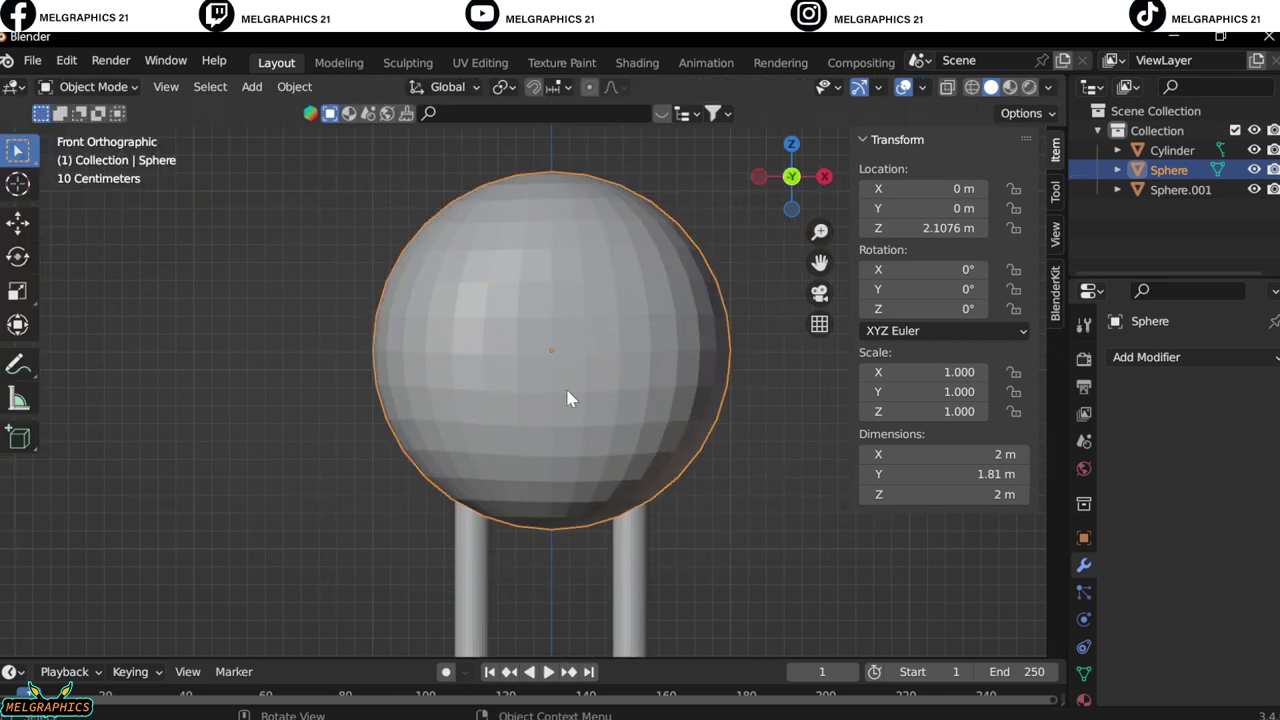
Add a UV sphere for the eye, raise it to head height and shrink it
key("shift+a")
left_click(887, 397)
key("g")
key("z")
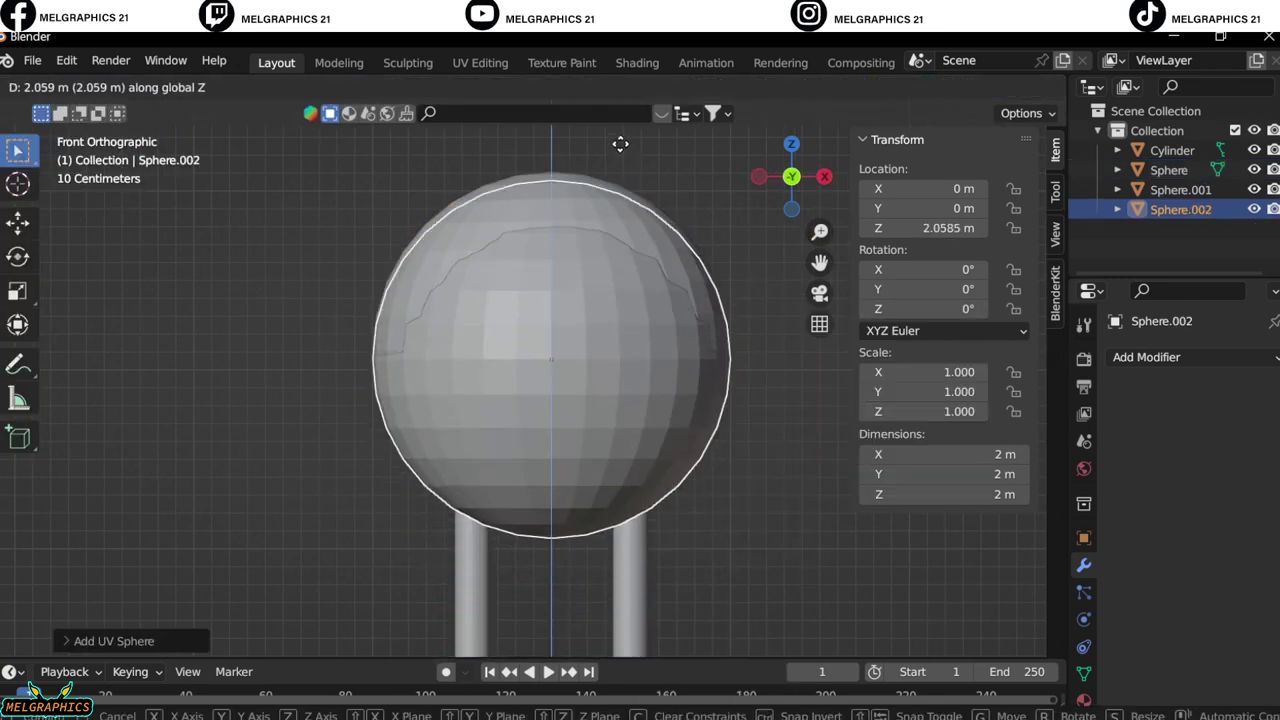
left_click(749, 451)
key("s")
left_click(604, 385)
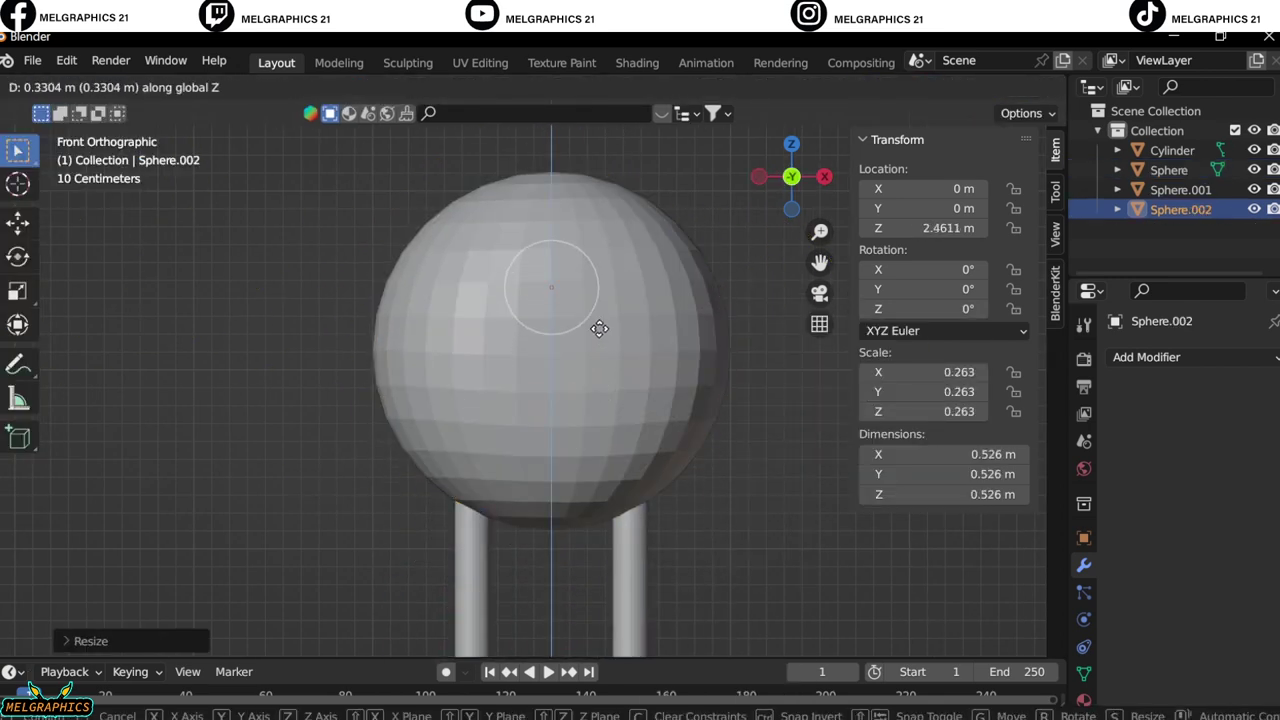
left_click(599, 328)
key("s")
left_click(657, 386)
Flatten the eye into a thin disc resting on the front of the head
key("KP_3")
key("g")
key("y")
left_click(435, 377)
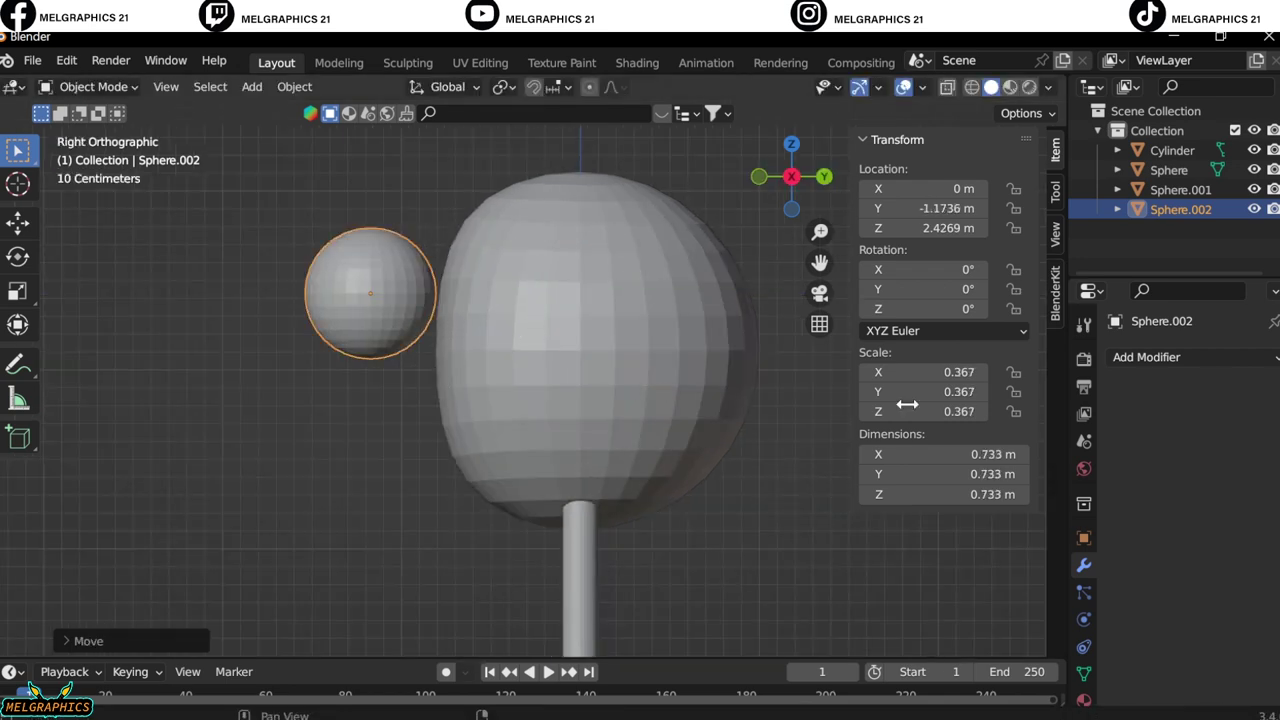
left_click_drag(930, 391, 960, 391)
key("g")
key("y")
left_click(751, 403)
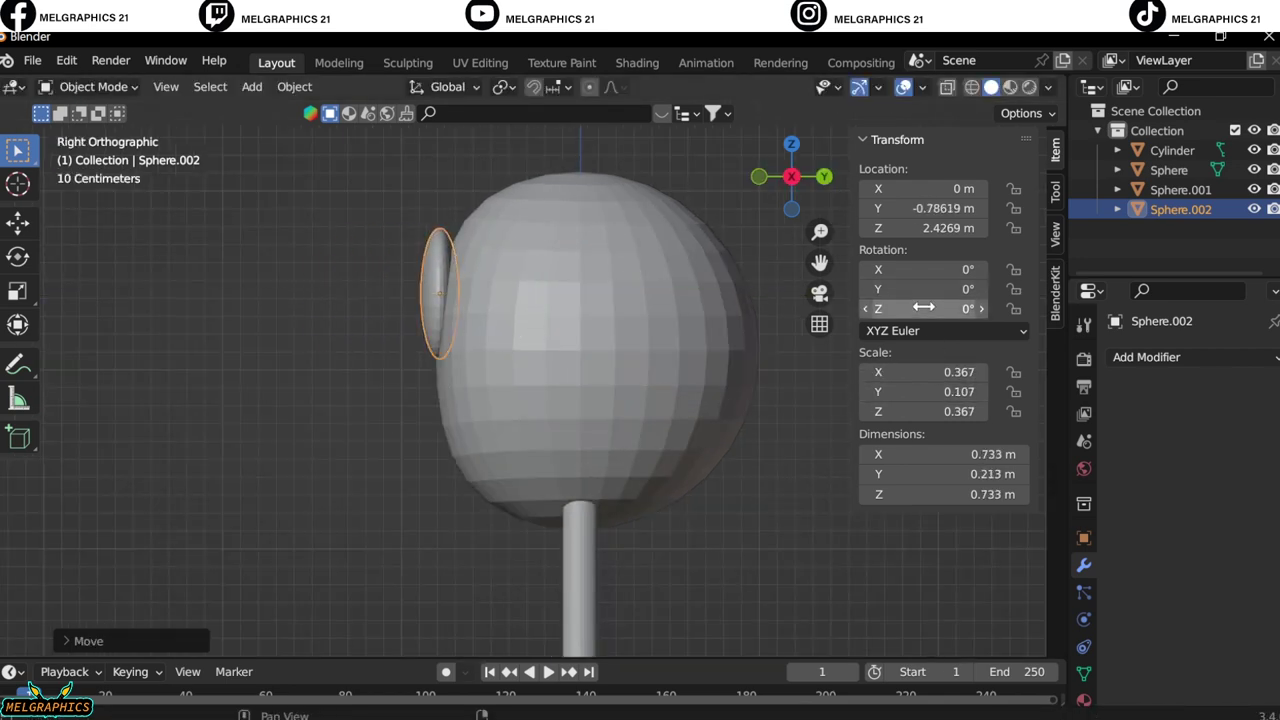
left_click(713, 391)
key("KP_1")
scroll(776, 453, "down", 3)
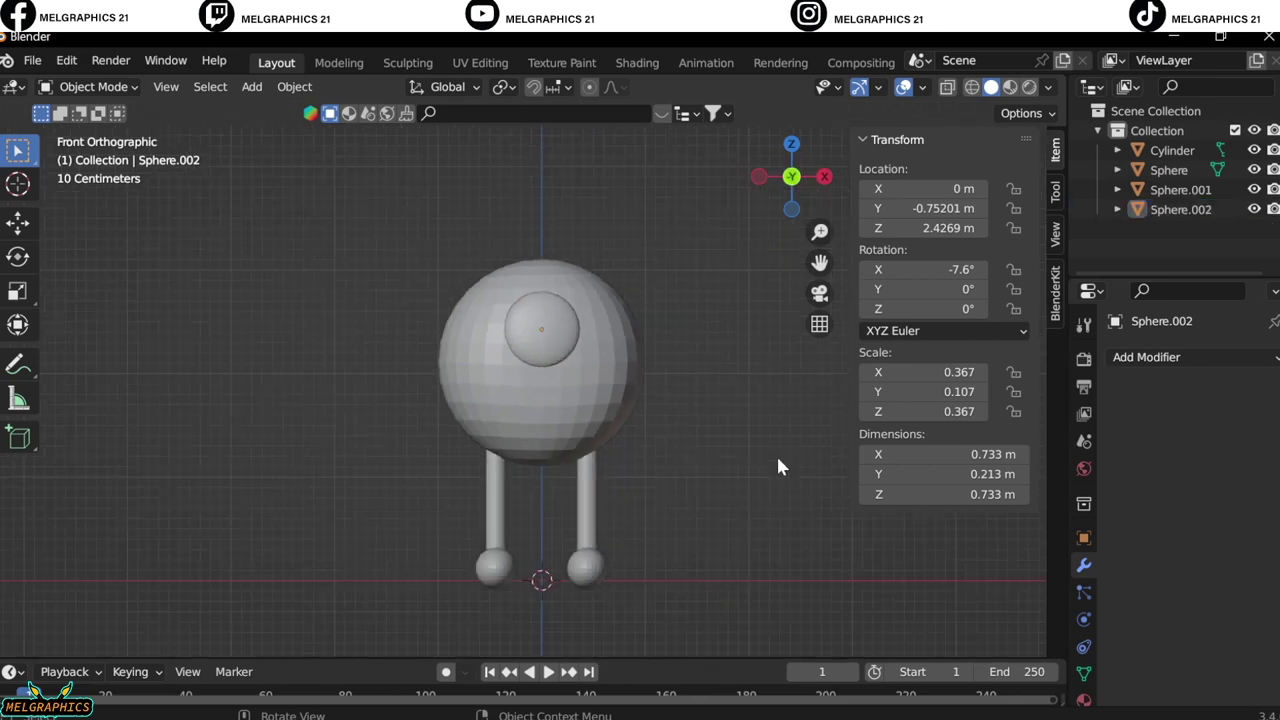
scroll(776, 453, "up", 4)
scroll(776, 453, "up", 4)
middle_click_drag(527, 163, 519, 200, "shift")
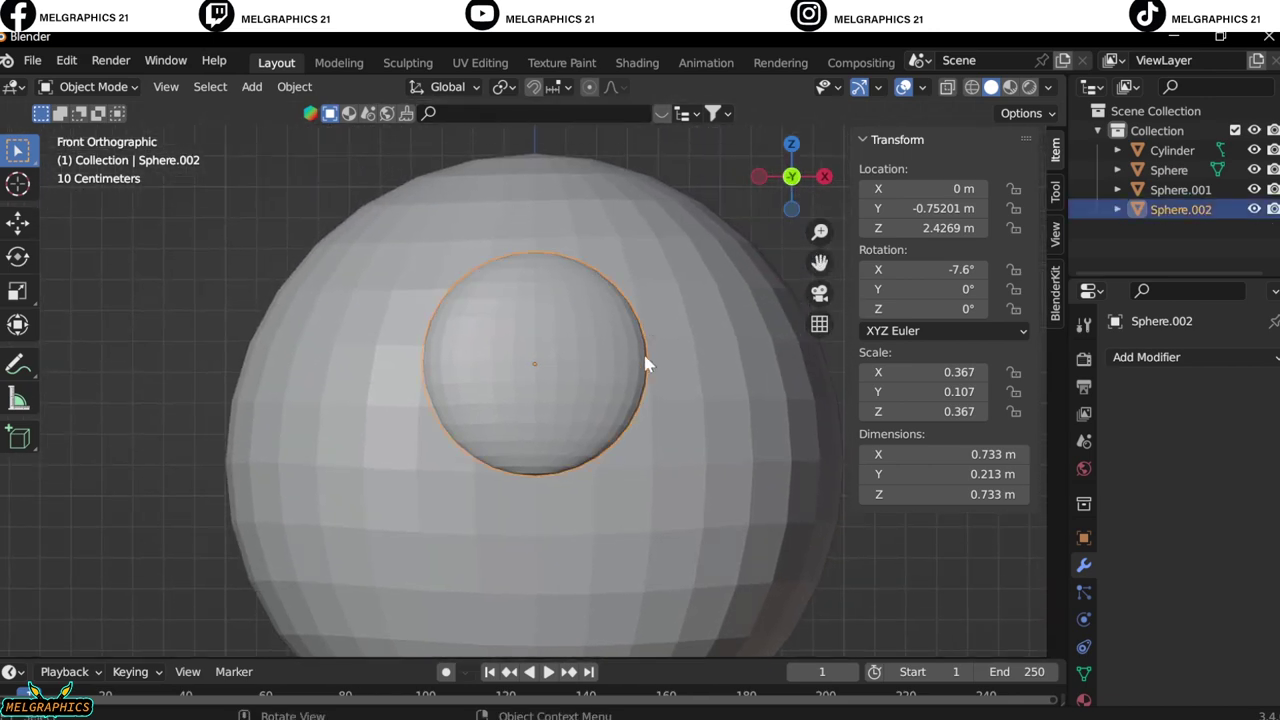
Duplicate the eye disc at scale 0.305, set slightly in front as the inner disc
key("shift+d")
left_click(620, 497)
key("KP_3")
key("g")
key("y")
left_click(614, 509)
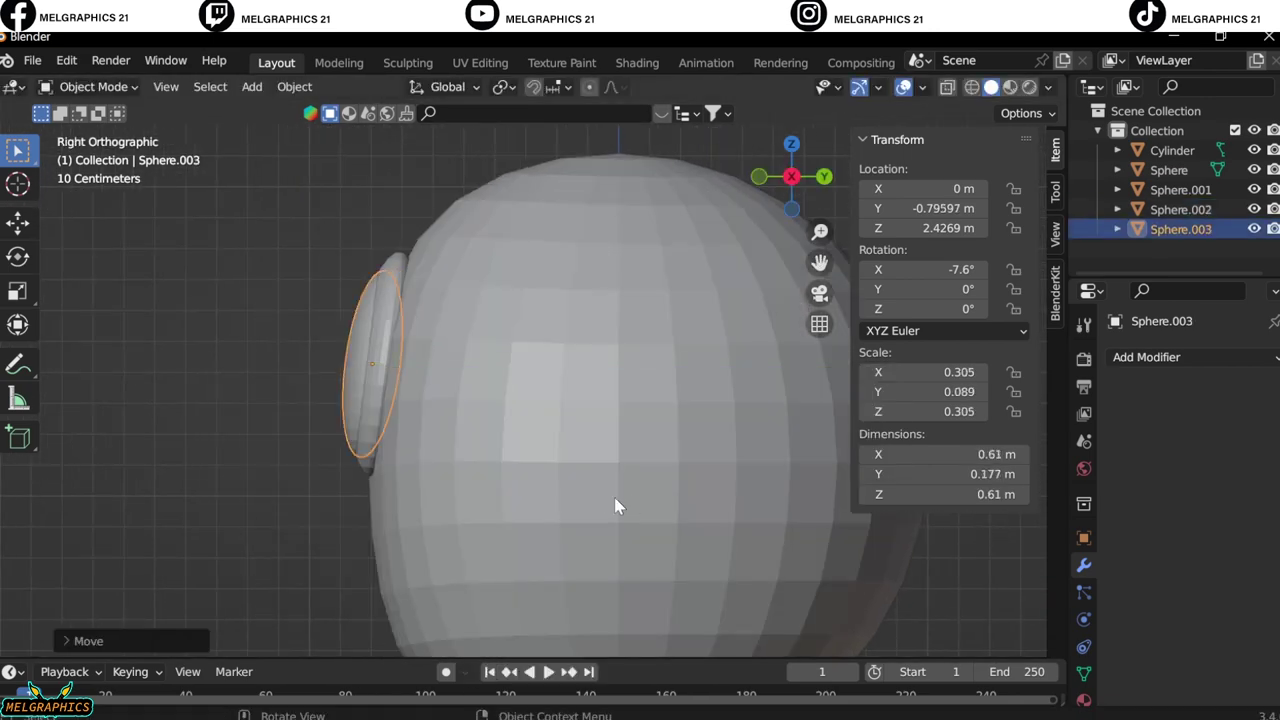
mouse_move(614, 509)
middle_mouse_down()
mouse_move(603, 366)
mouse_move(445, 447)
middle_mouse_up()
key("KP_1")
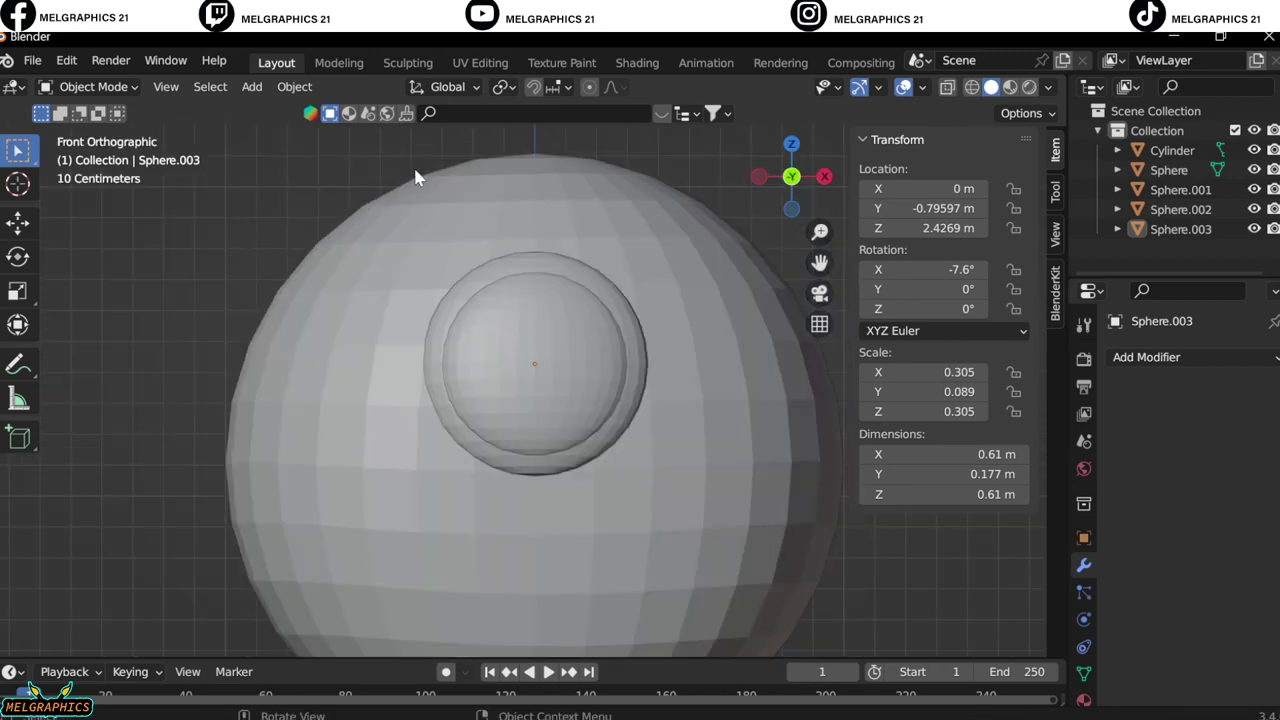
Add a new cylinder, raise it, and rotate it 90 degrees about Y
key("shift+a")
left_click(554, 308)
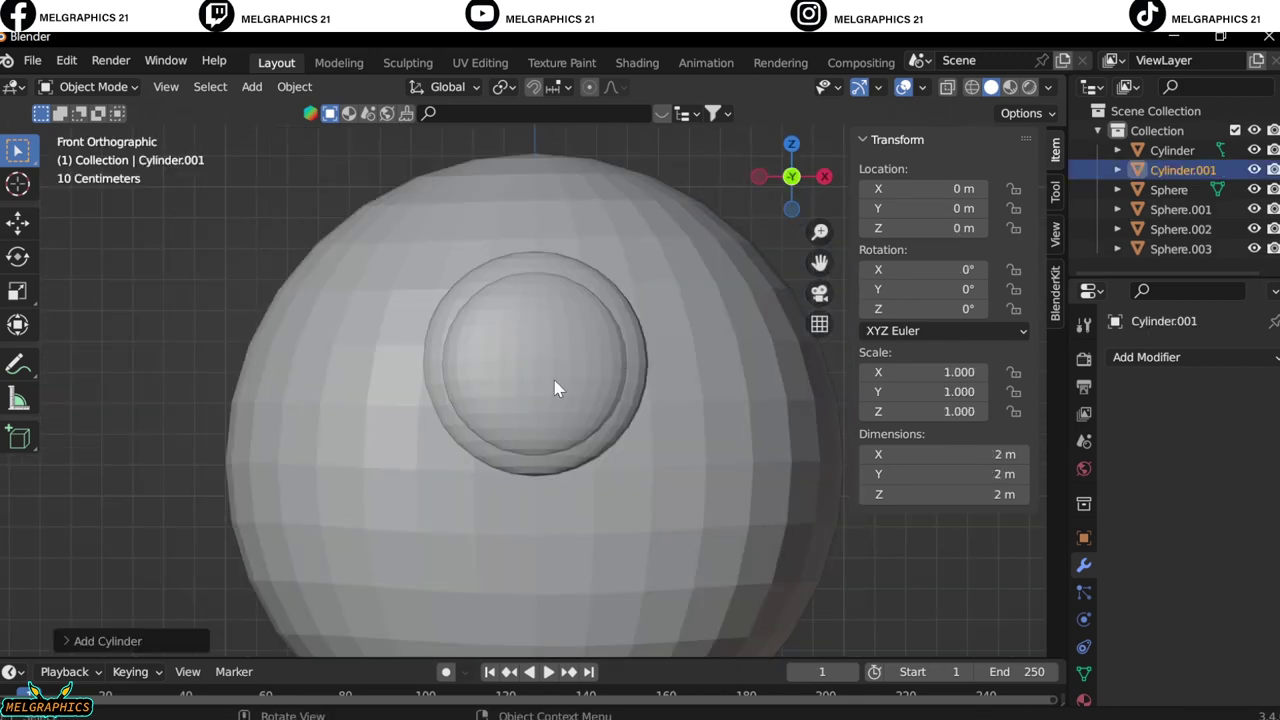
key("g")
key("z")
left_click(557, 177)
left_click_drag(912, 288, 1004, 288)
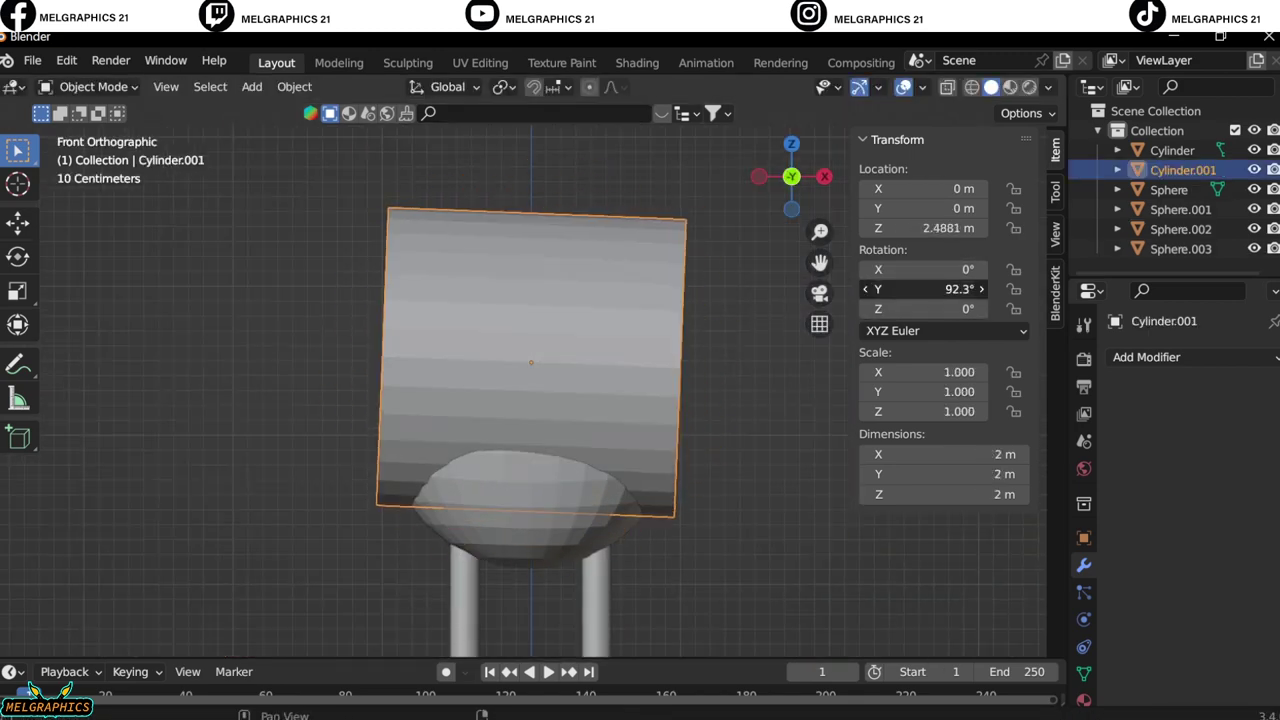
key("Return")
Scale the cylinder down, stretch it along its length, and make it thin
key("s")
key("Return")
key("s")
key("x")
key("Return")
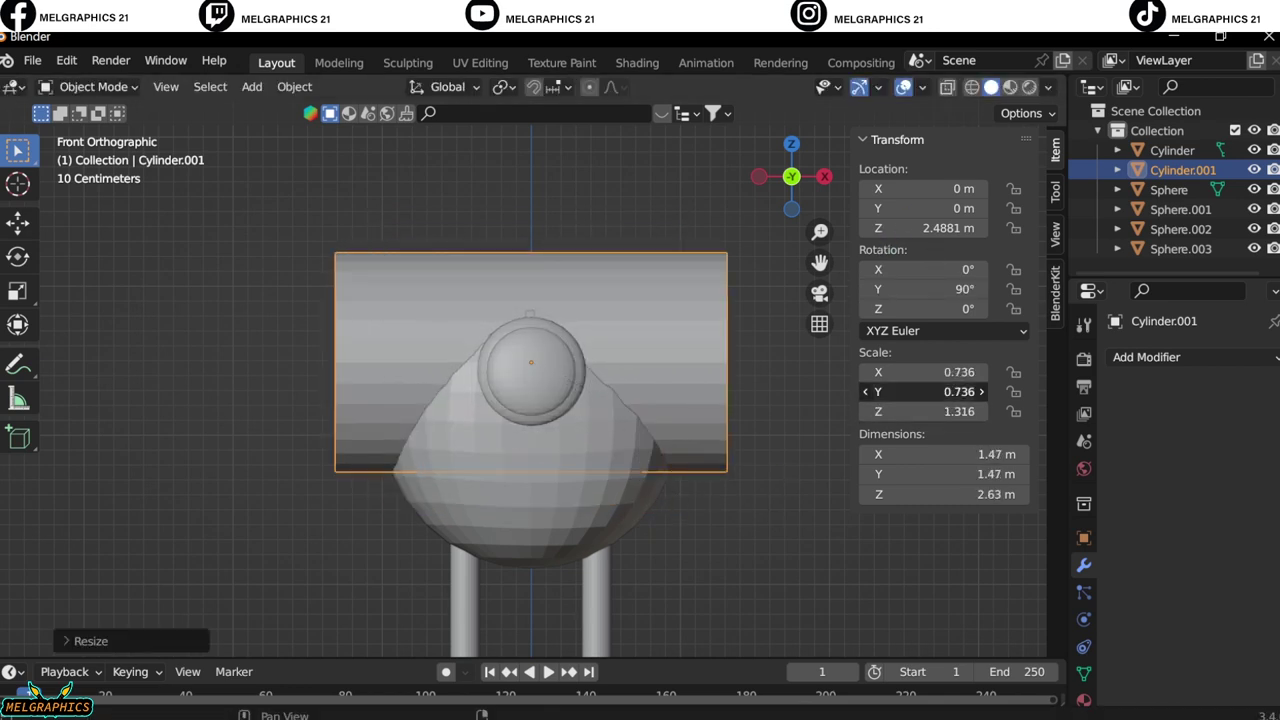
key("Escape")
mouse_move(940, 371)
left_mouse_down()
mouse_move(890, 371)
mouse_move(890, 393)
left_mouse_up()
Move the thin rod above the eye toward the face and shrink it to eyebrow size
key("KP_3")
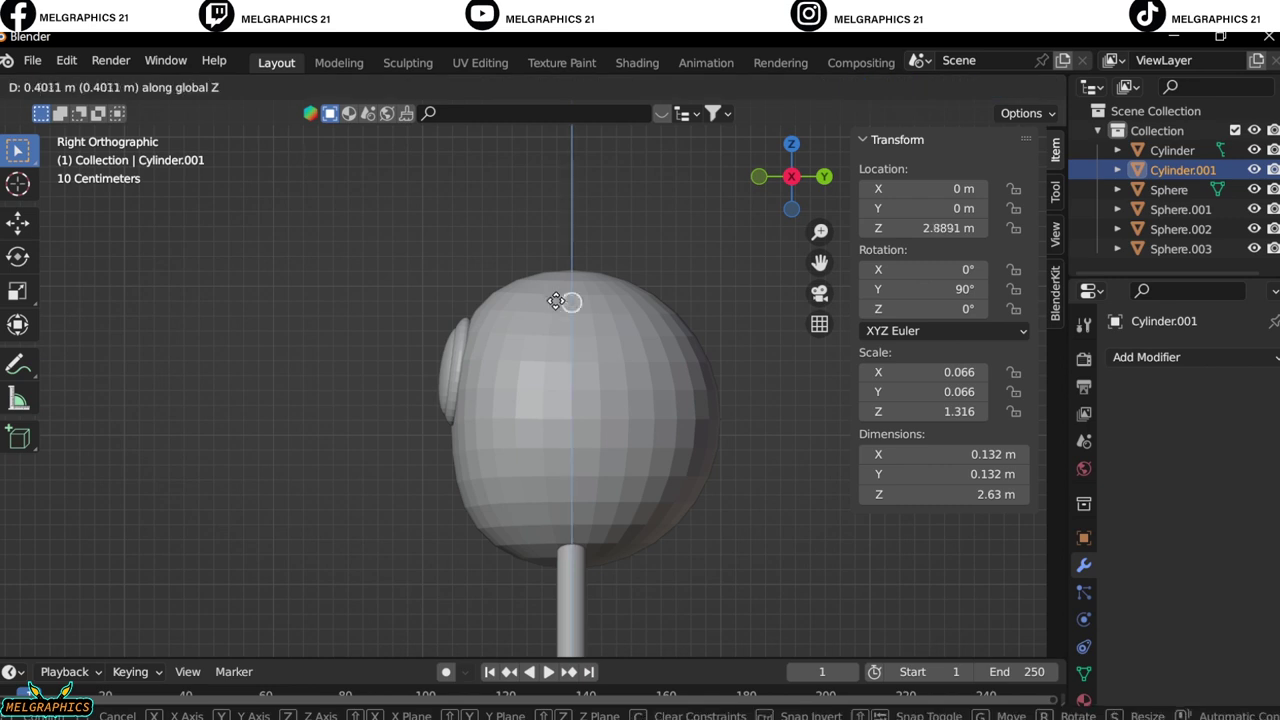
key("Return")
key("g")
key("y")
key("Return")
key("KP_1")
key("s")
key("Return")
middle_click_drag(600, 320, 460, 352)
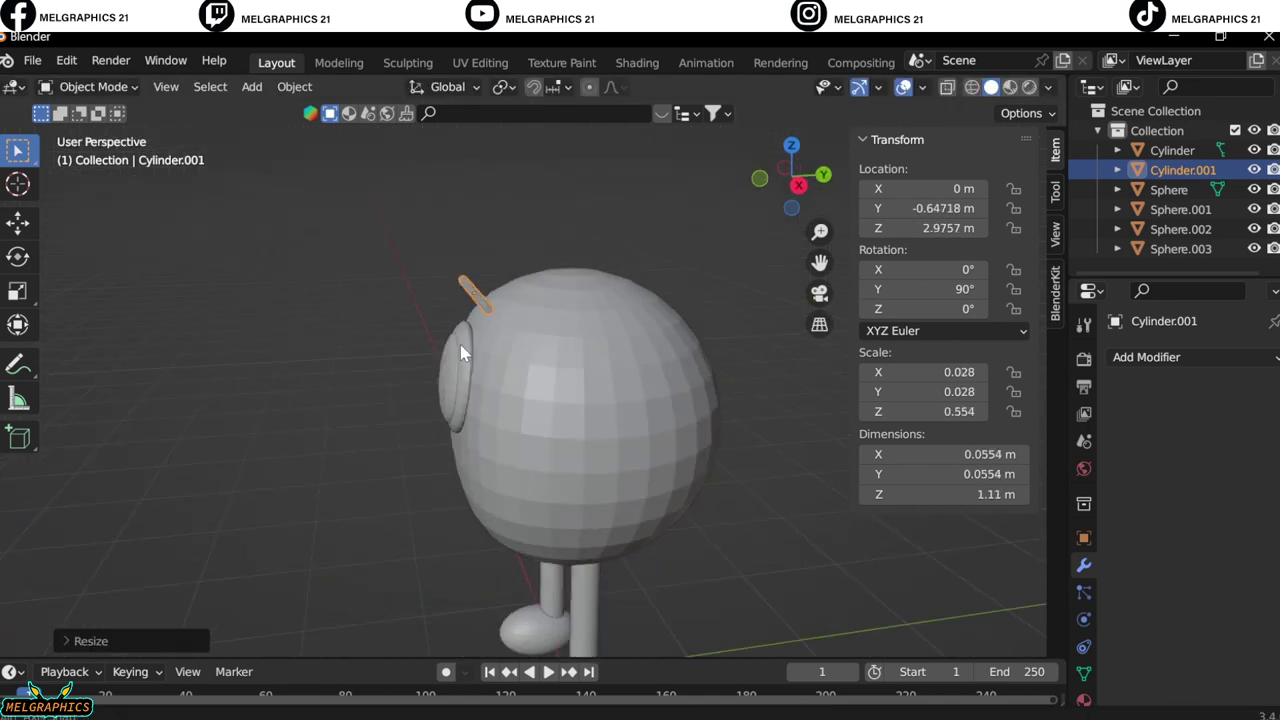
key("KP_1")
key("KP_Decimal")
Add loop cuts in Edit Mode and lower the rod's left-end faces to bend it
key("Return")
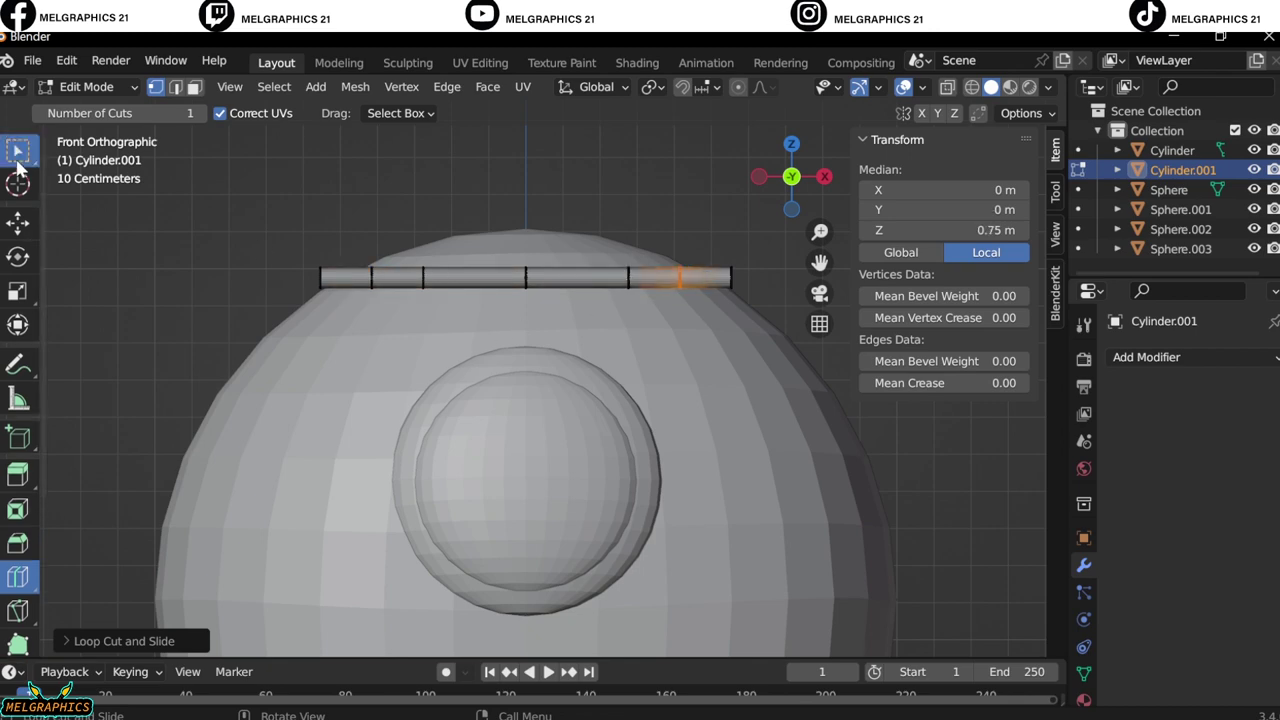
left_click(17, 160)
scroll(740, 235, "up", 2)
key("alt+z")
left_click(195, 87)
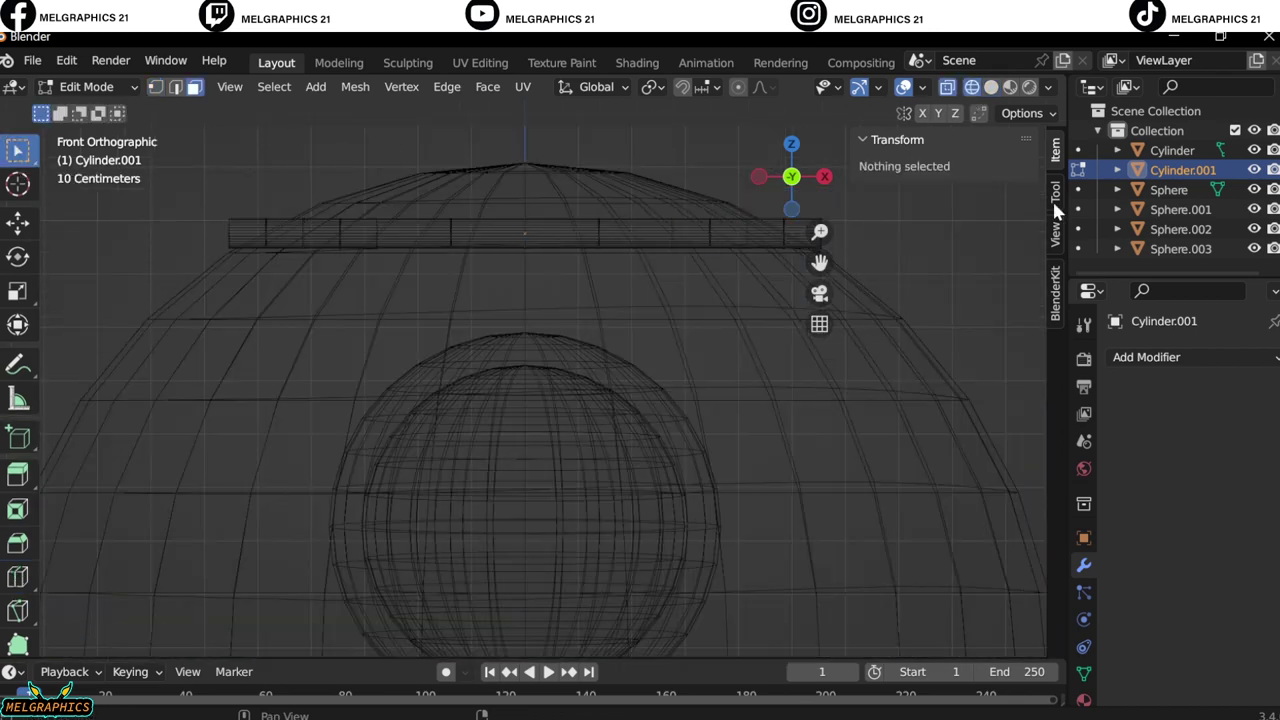
left_click_drag(207, 187, 330, 292)
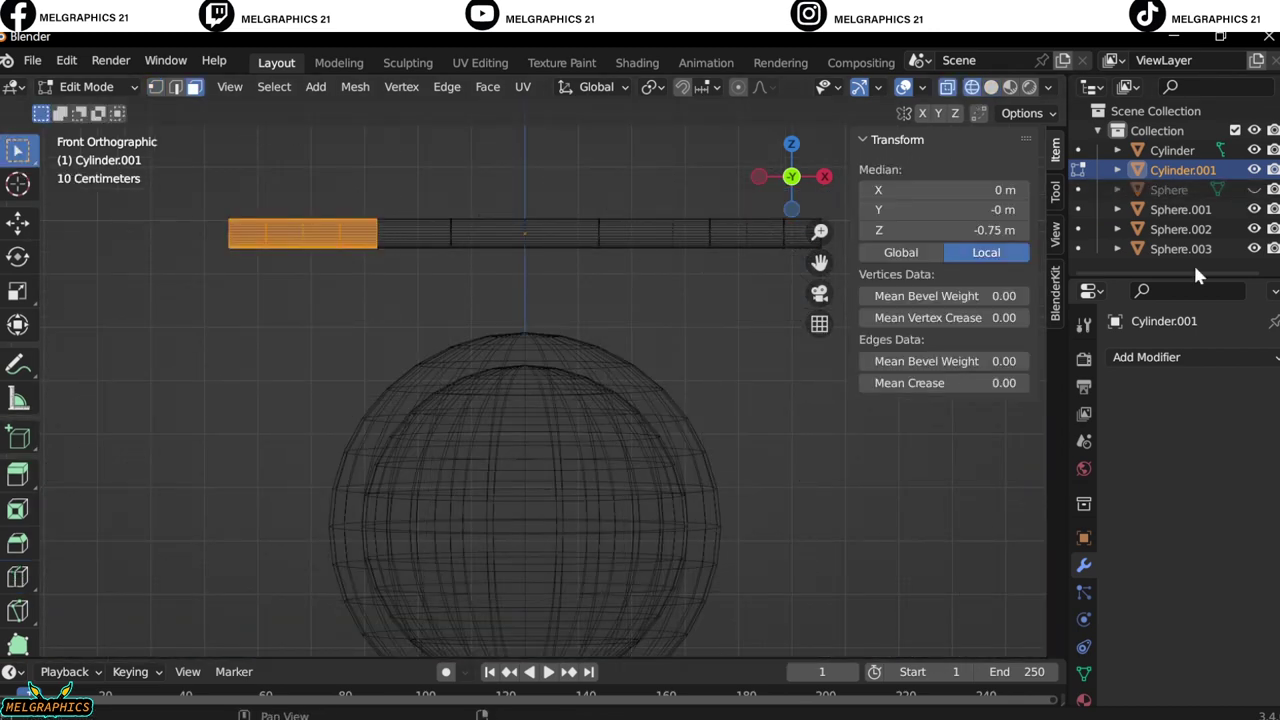
left_click(991, 87)
key("g")
left_click(386, 287)
Lower the right-end faces to match, completing the arched eyebrow, and return to Object Mode
middle_click_drag(386, 287, 275, 302, "shift")
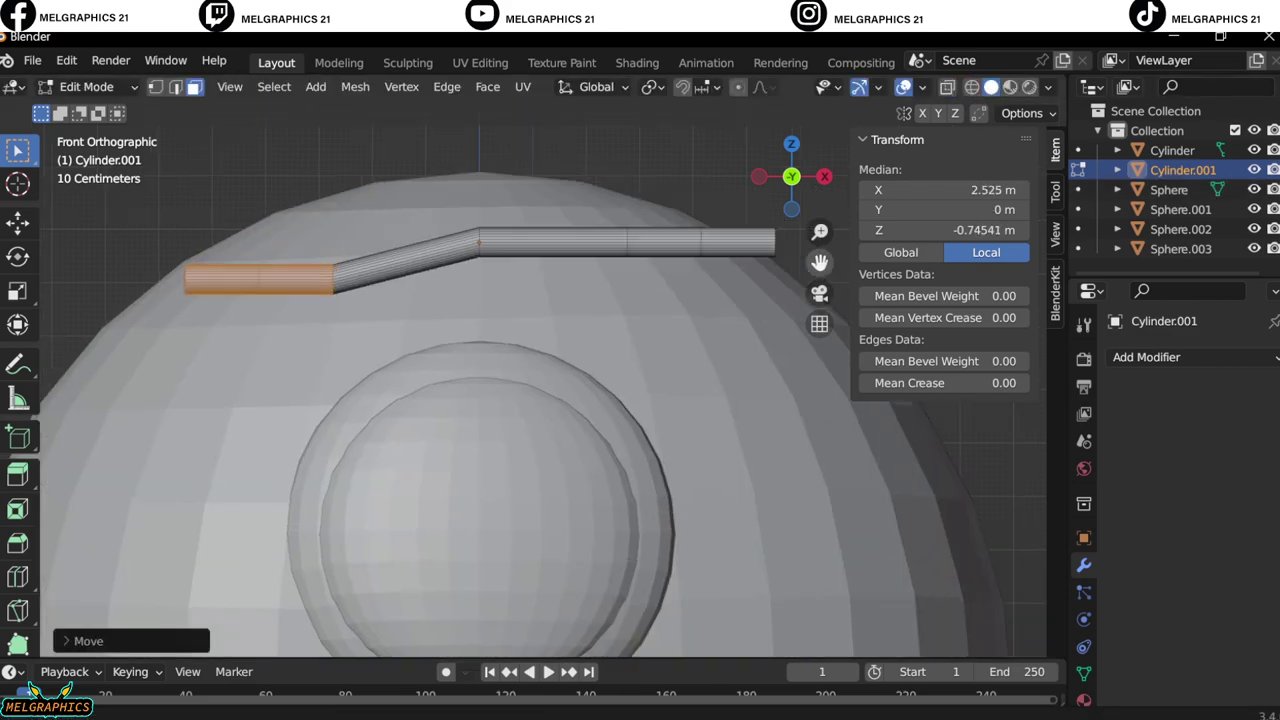
left_click_drag(586, 229, 694, 271)
key("alt+z")
left_click_drag(600, 221, 689, 278)
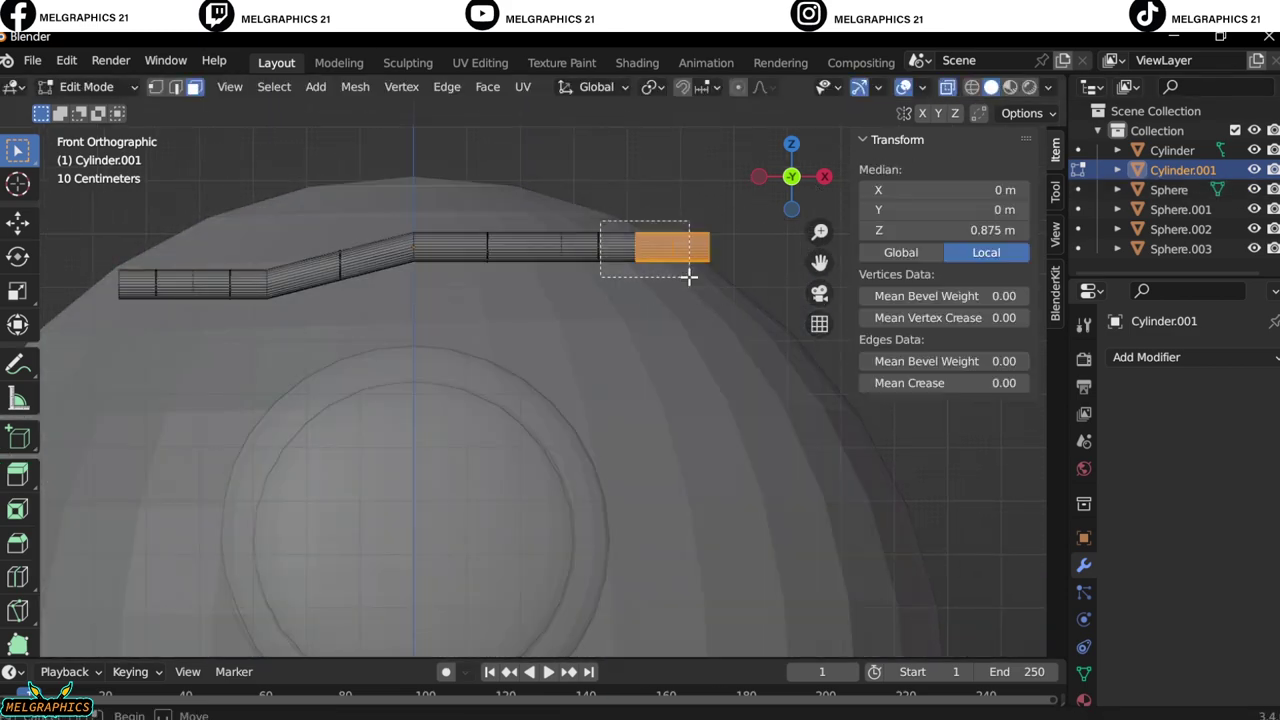
key("g")
left_click(676, 305)
left_click(680, 200)
key("alt+z")
left_click(87, 87)
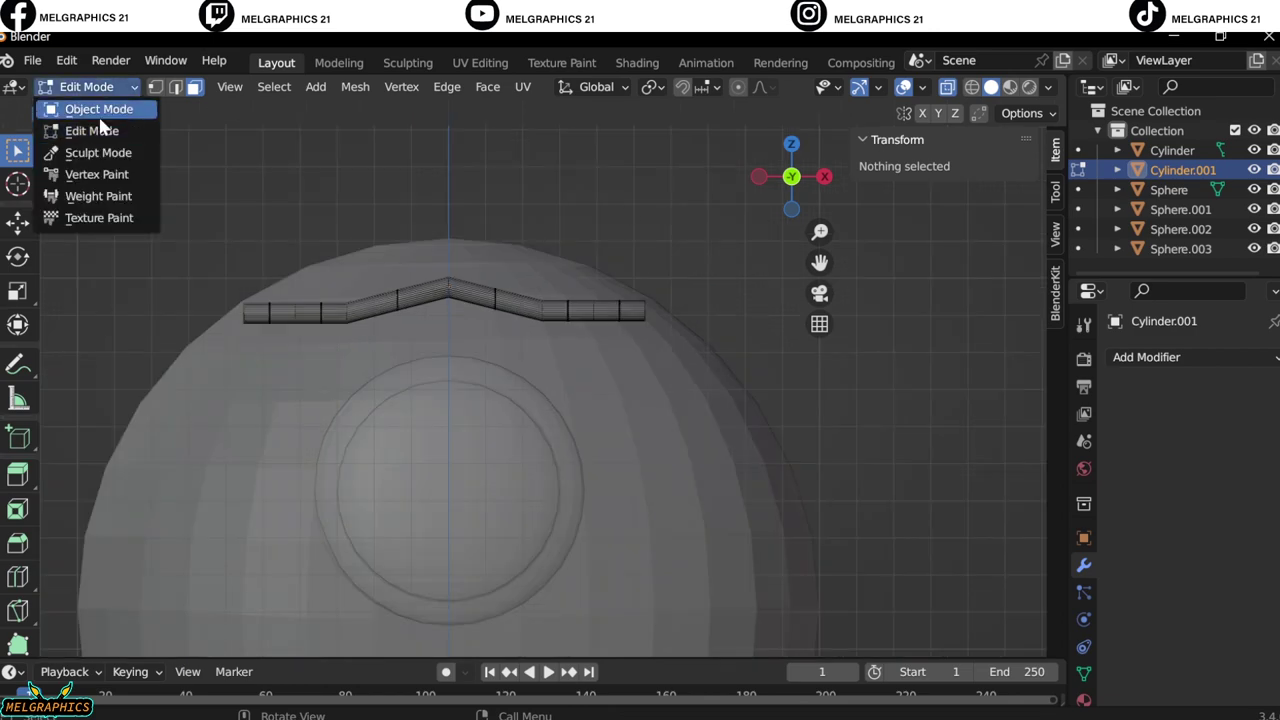
left_click(90, 106)
mouse_move(560, 300)
middle_mouse_down()
mouse_move(458, 292)
mouse_move(656, 287)
middle_mouse_up()
Add a UV sphere, raise it to head height and scale it to 0.414
key("KP_1")
scroll(603, 409, "down", 4)
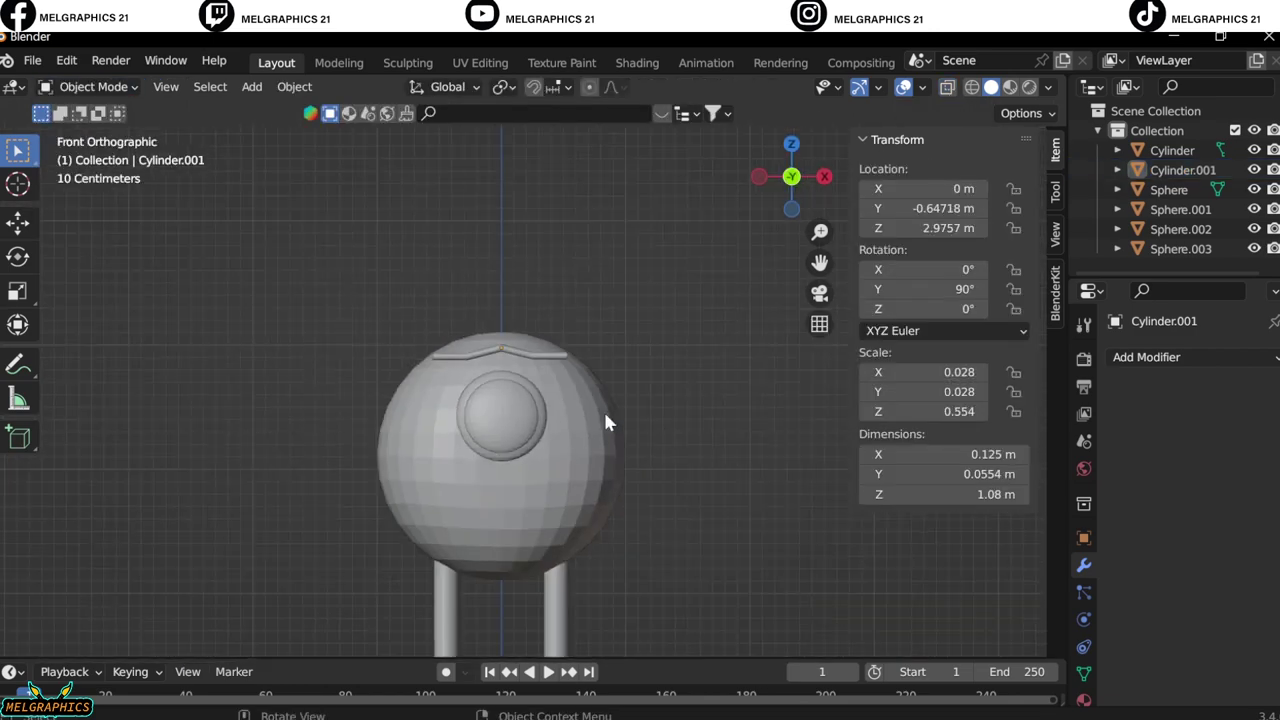
scroll(603, 409, "up", 3)
middle_click_drag(358, 414, 400, 329, "shift")
key("shift+a")
left_click(590, 408)
key("g")
key("z")
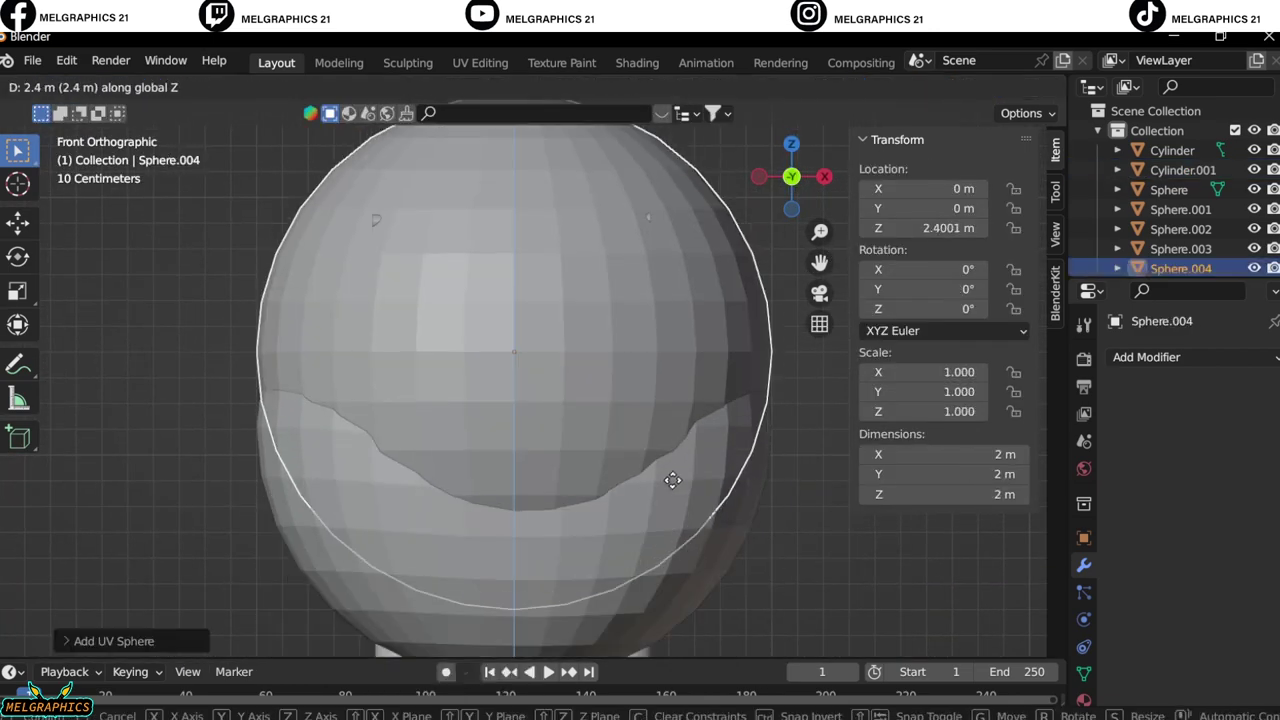
left_click(838, 630)
key("s")
left_click(658, 475)
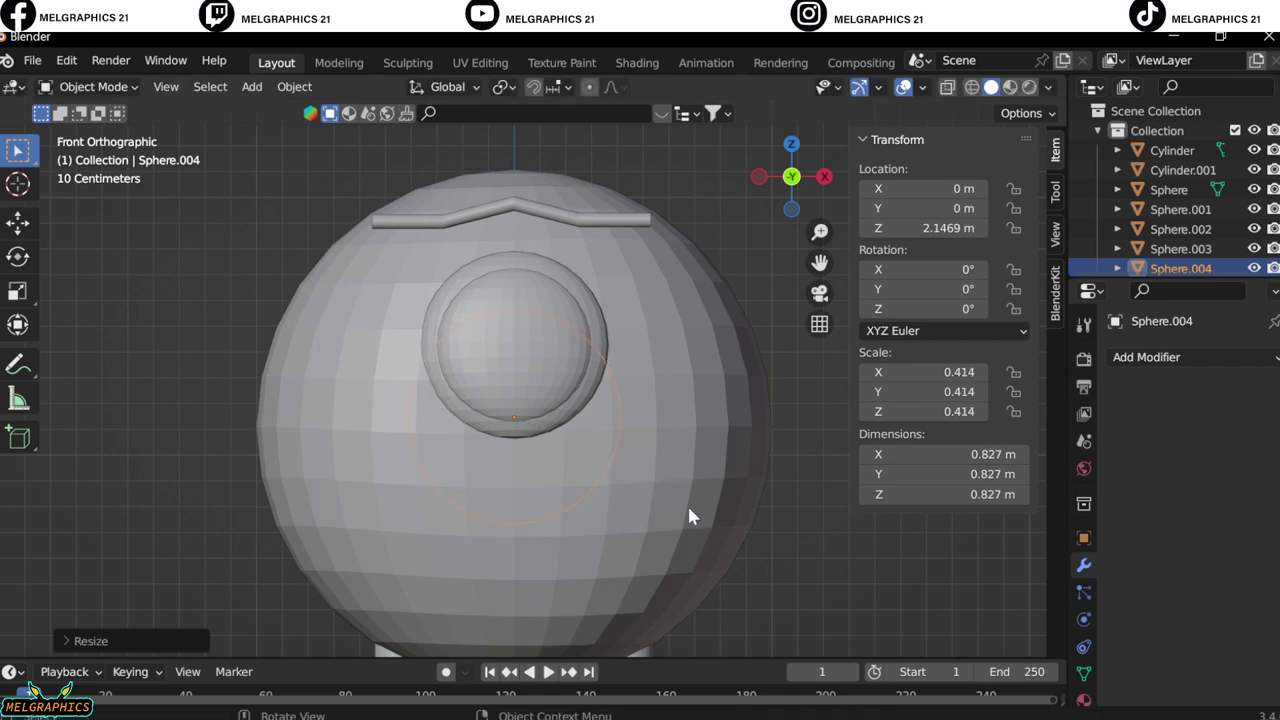
Move the sphere beside the head and shrink it to 0.310 scale
key("g")
key("x")
left_click(907, 509)
key("s")
left_click(720, 470)
Sculpt the sphere into an ear shape with a 143 px brush, then return to Object Mode
left_click(90, 87)
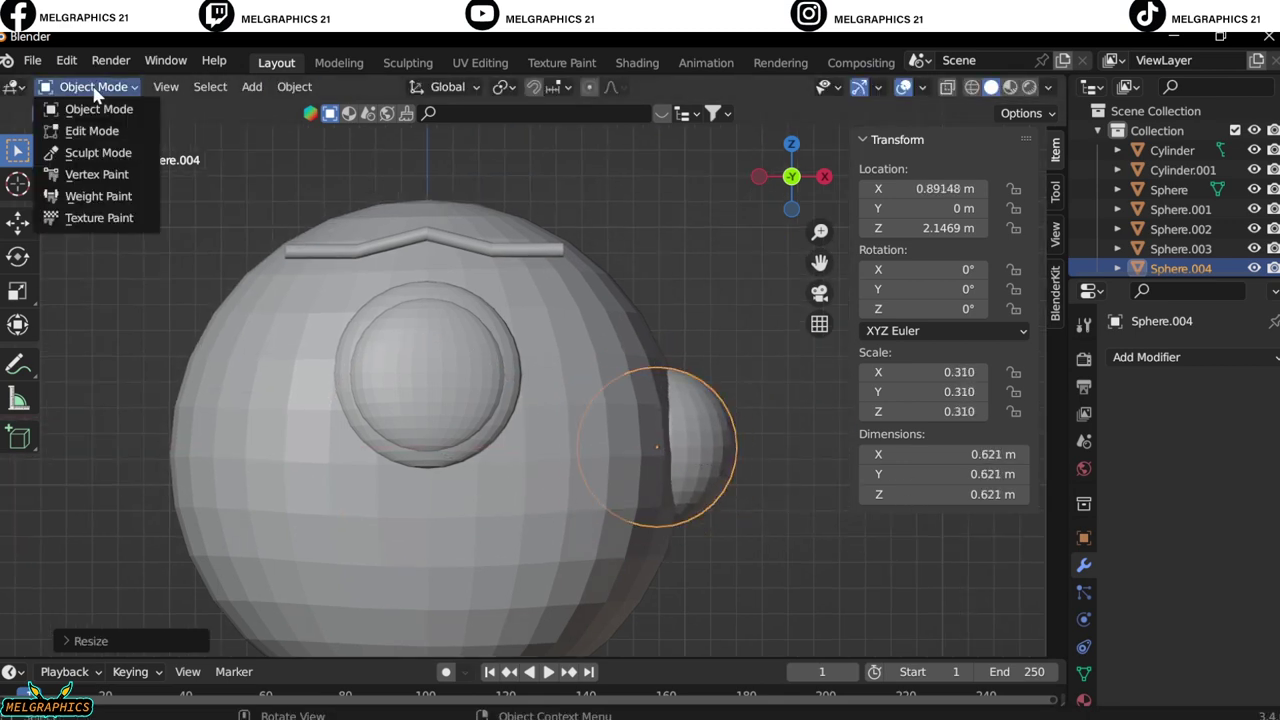
left_click(100, 146)
key("f")
left_click(723, 340)
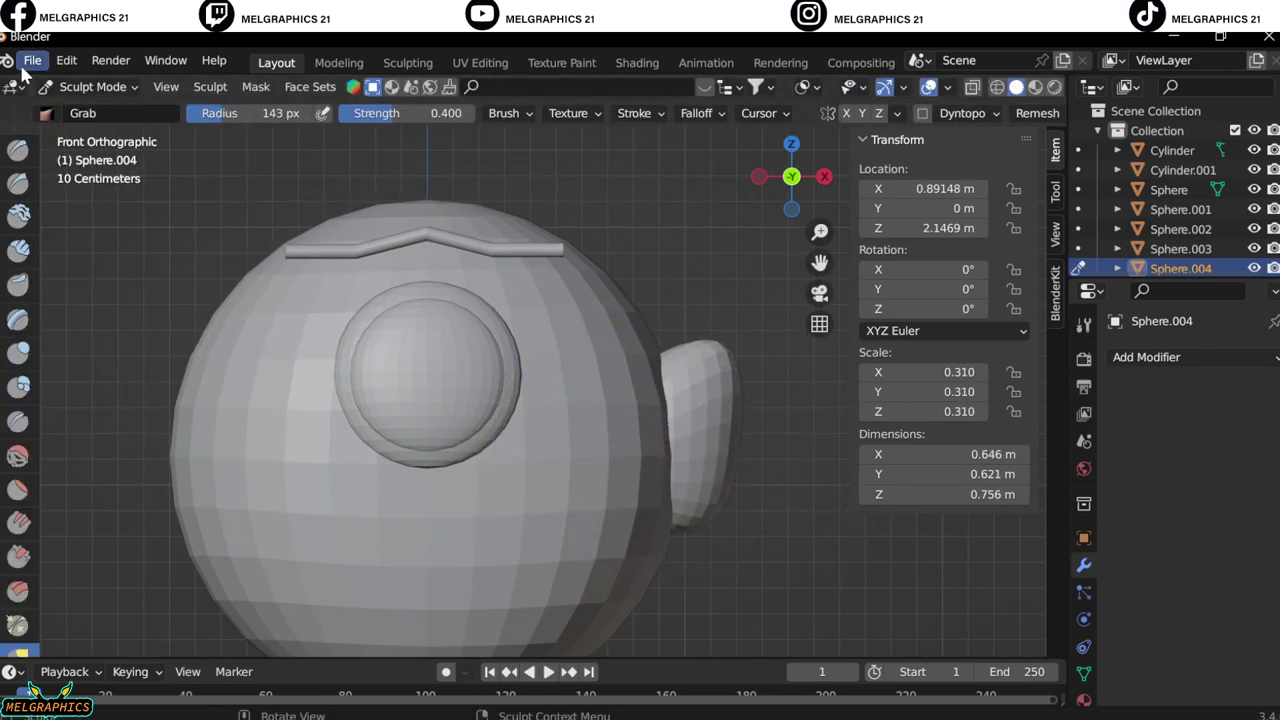
left_click(90, 87)
left_click(85, 110)
Mirror the ear to the other side with a Mirror modifier, origin set to the head centre
scroll(736, 404, "down", 4)
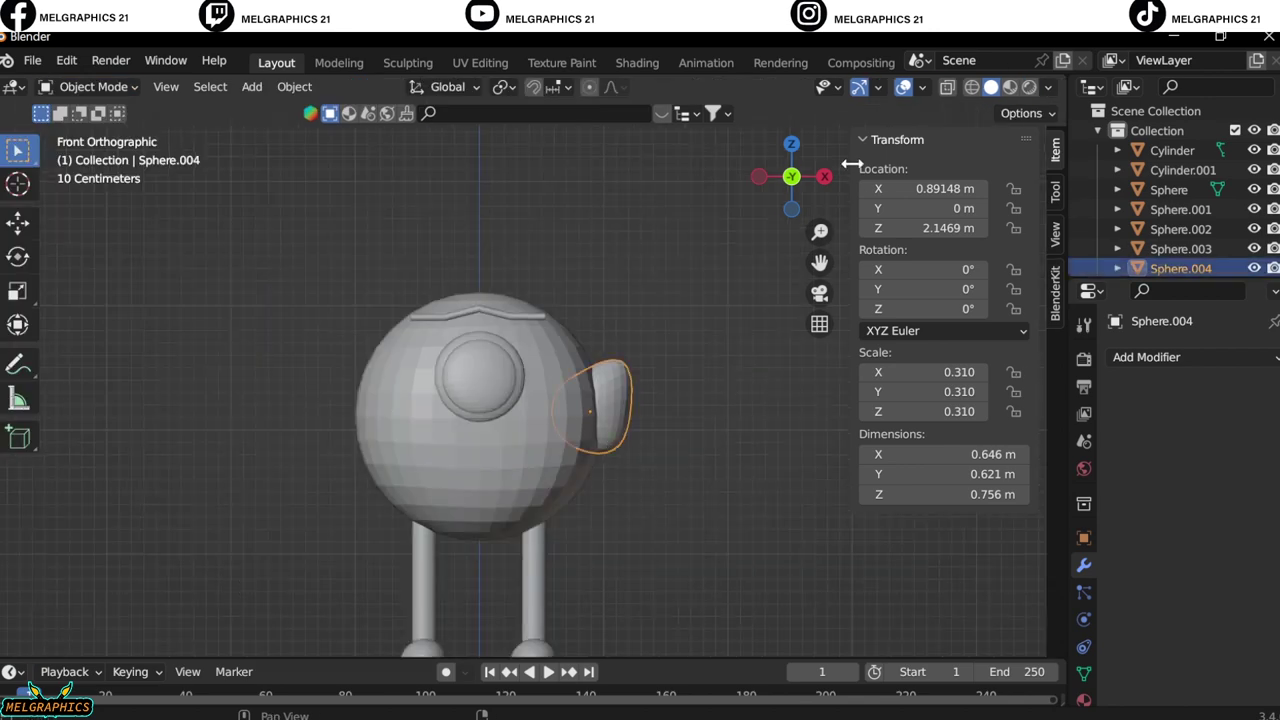
left_click(1146, 357)
left_click(880, 590)
right_click(430, 286)
left_click(600, 300)
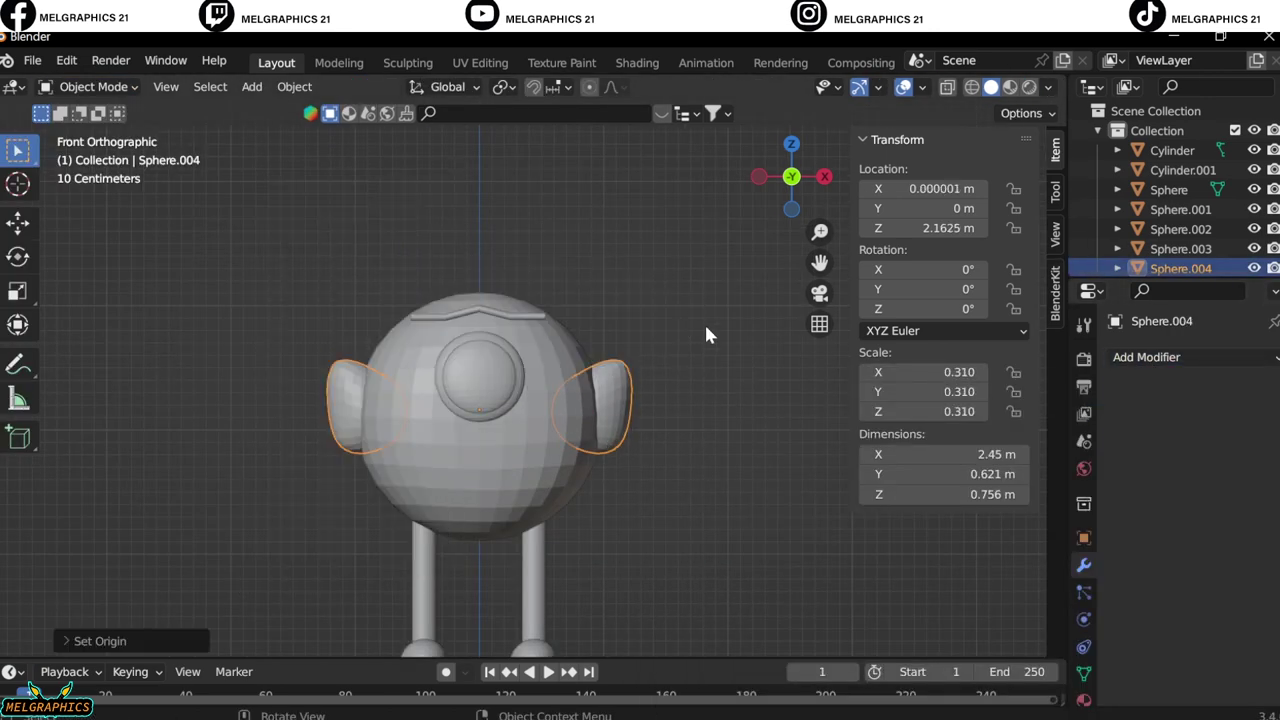
Check the ears from an angle, then add a cylinder from the front view
mouse_move(706, 334)
middle_mouse_down()
mouse_move(180, 457)
mouse_move(586, 329)
middle_mouse_up()
key("KP_1")
scroll(543, 423, "up", 4)
left_click(95, 87)
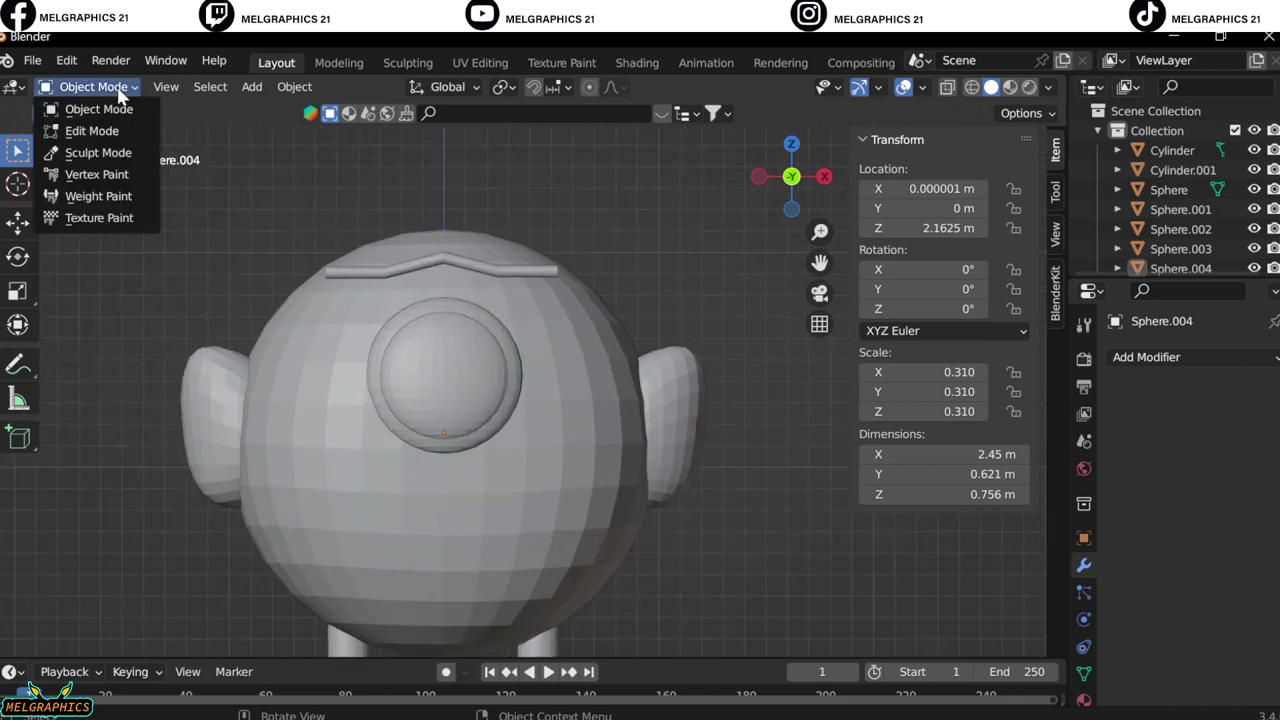
key("shift+a")
left_click(585, 446)
Turn the cylinder 90° onto its side and set its X and Y scale to 0.066
scroll(585, 446, "down", 5)
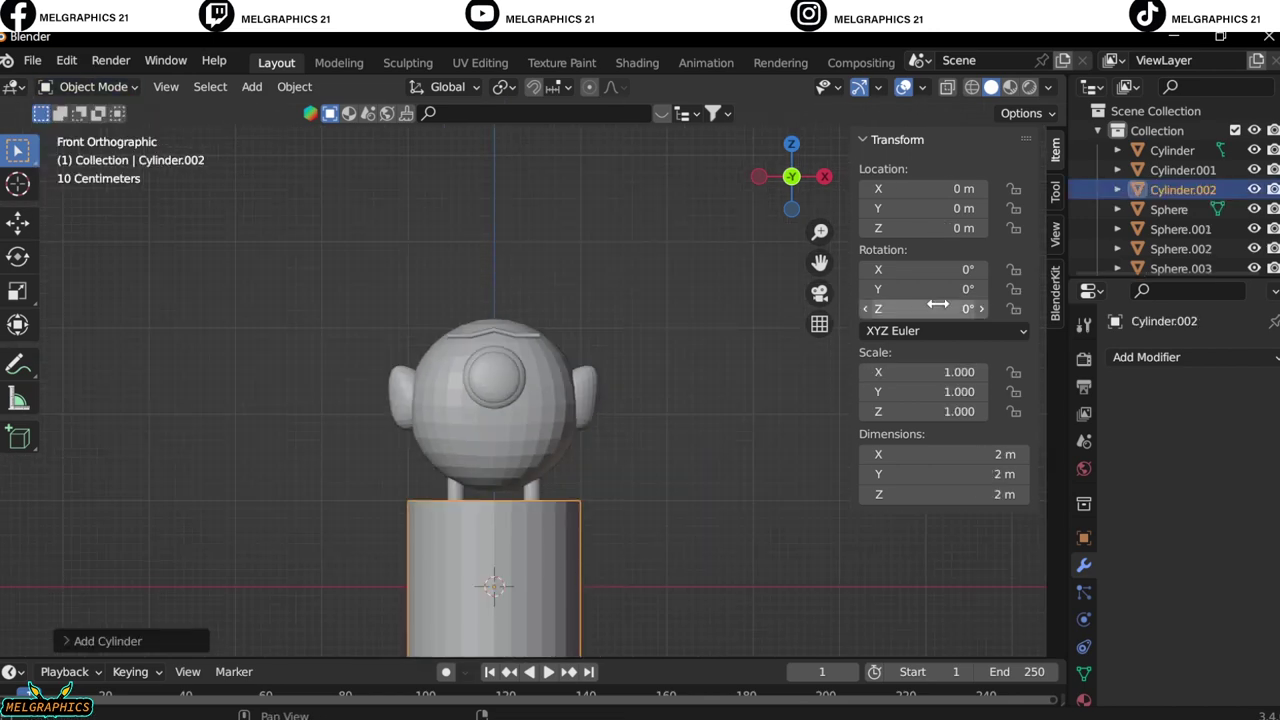
mouse_move(937, 289)
left_mouse_down()
mouse_move(889, 286)
mouse_move(937, 289)
left_mouse_up()
left_click(934, 371)
key("BackSpace")
key("BackSpace")
type("0.066")
key("Tab")
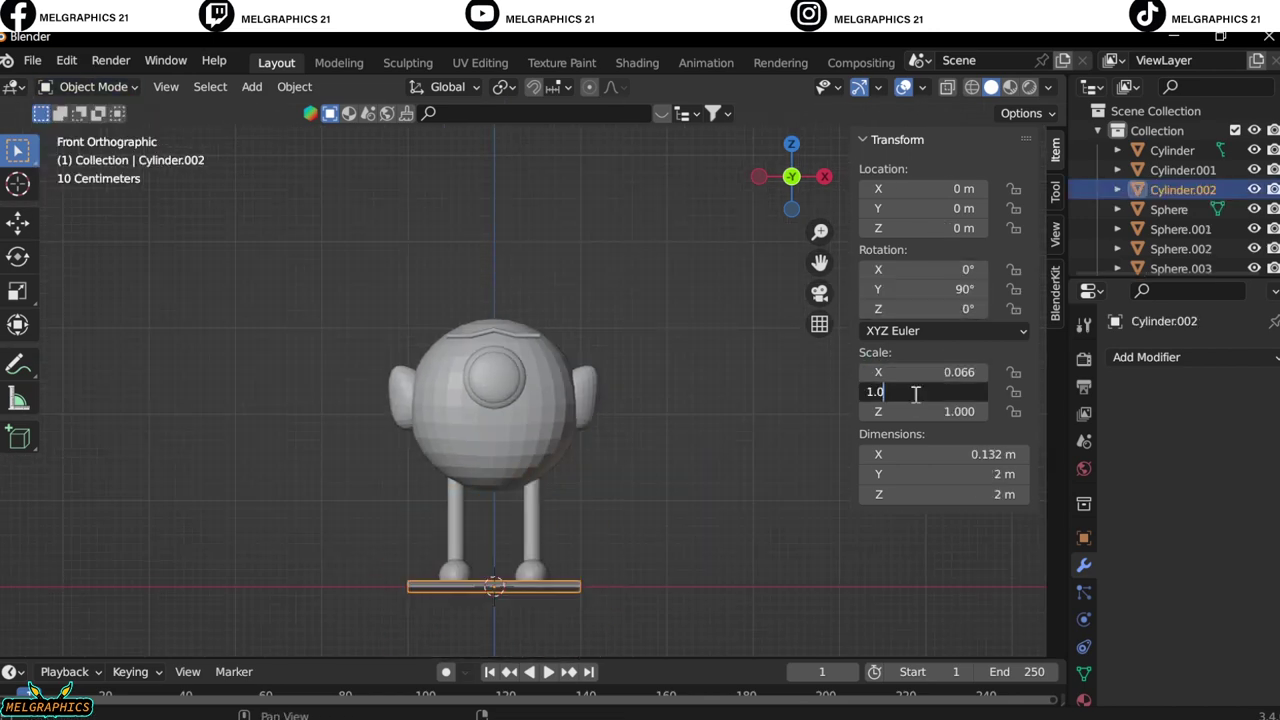
type("0.066")
key("Return")
Raise the thin cylinder, shrink it and tilt it 143° diagonally
scroll(520, 598, "up", 2)
scroll(520, 598, "up", 2)
key("g")
key("z")
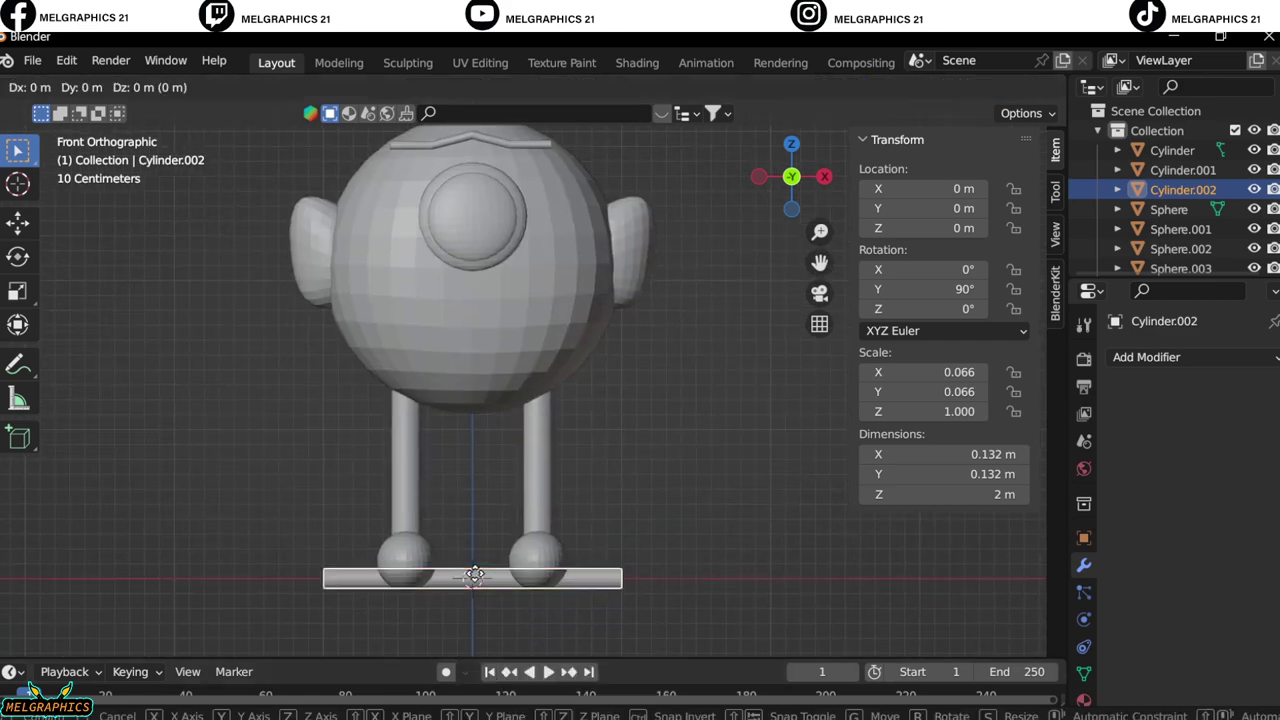
left_click(563, 418)
key("s")
left_click(530, 380)
key("r")
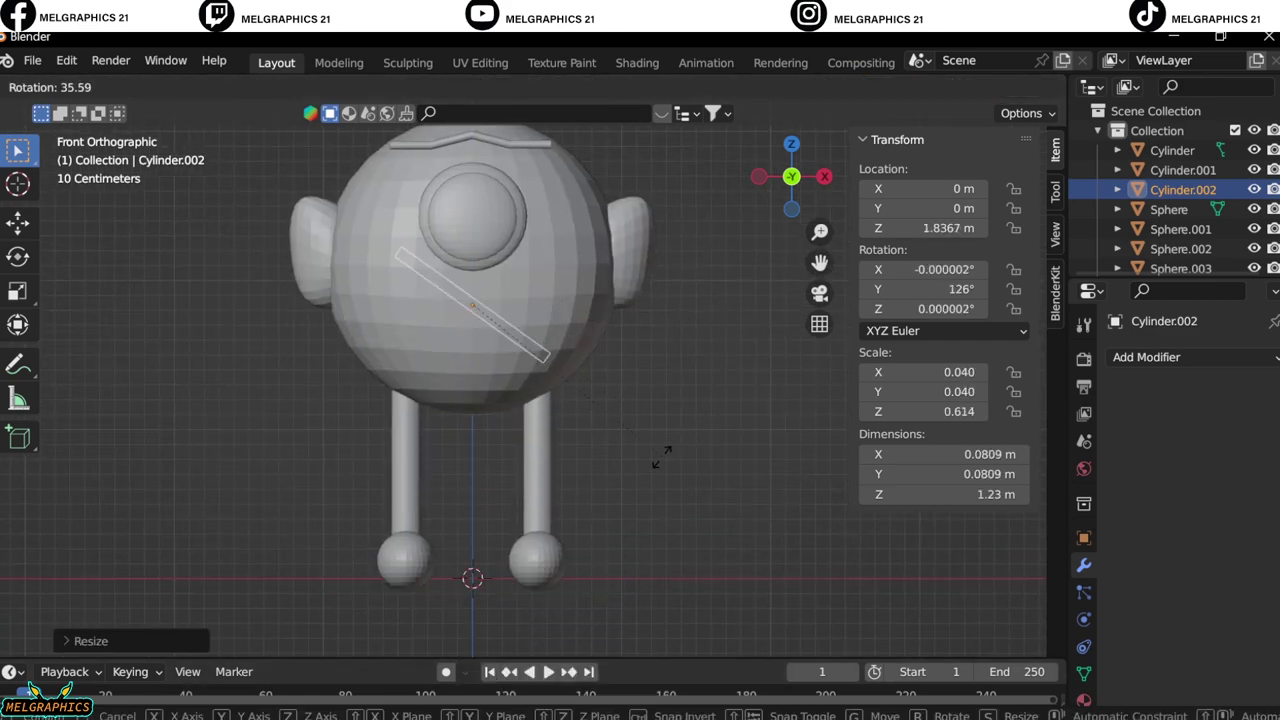
left_click(523, 374)
Lower the rod and move it sideways beside the body as an arm
key("g")
key("z")
left_click(531, 437)
key("g")
key("x")
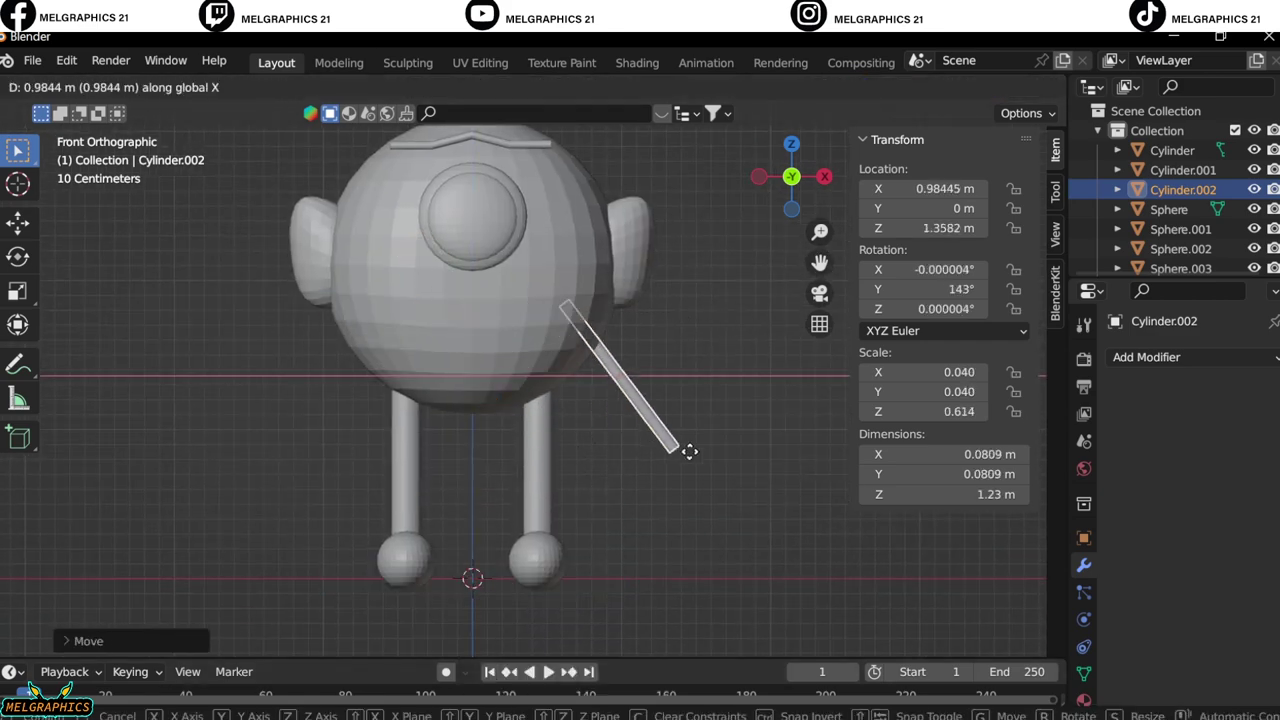
left_click(706, 500)
Loop-cut the arm and rotate its lower half to bend an elbow
scroll(706, 451, "up", 4)
scroll(523, 310, "up", 2)
key("Tab")
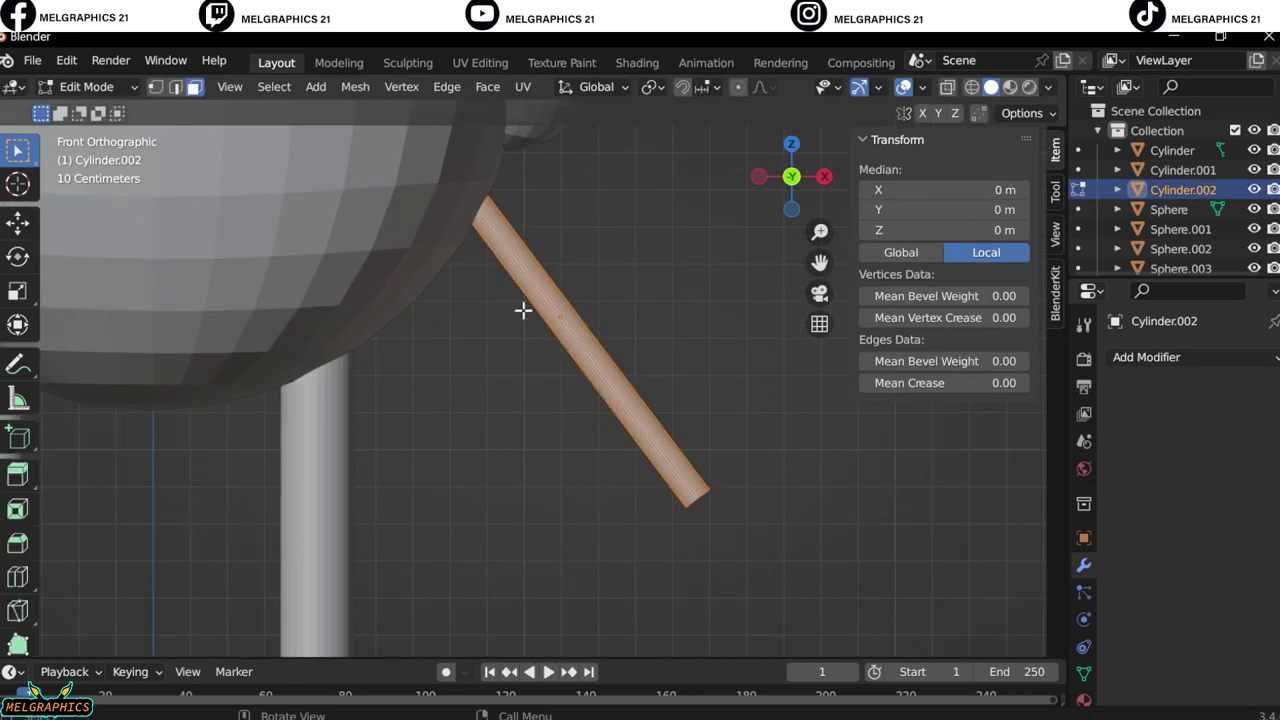
left_click(553, 292)
key("w")
key("alt+z")
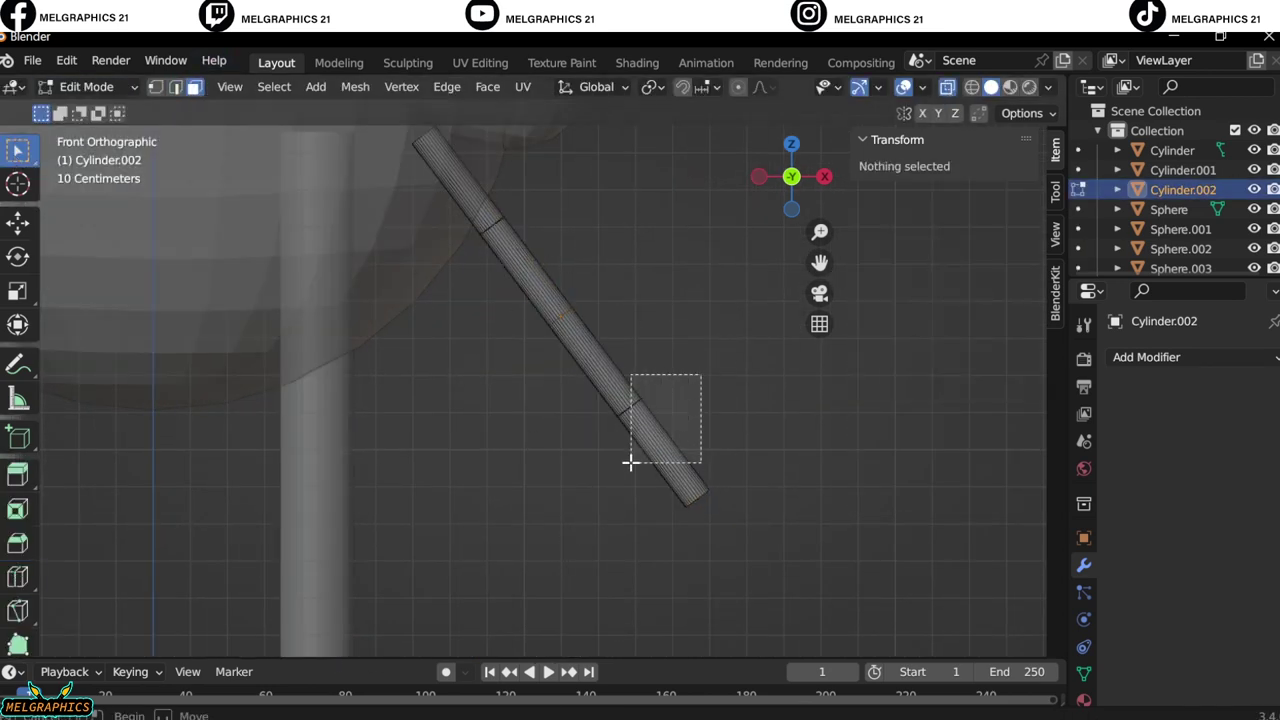
left_click_drag(700, 377, 629, 457)
key("g")
key("Escape")
key("r")
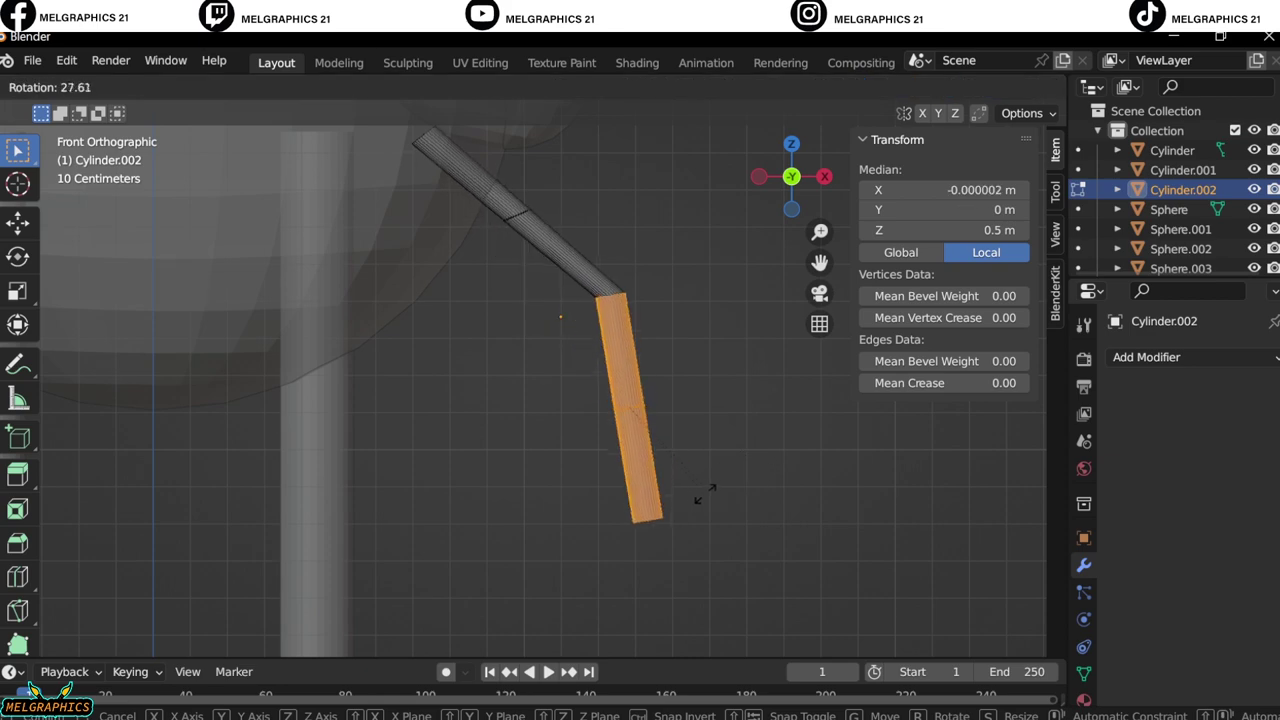
left_click(730, 485)
key("Tab")
key("alt+z")
scroll(630, 330, "down", 5)
scroll(583, 320, "up", 2)
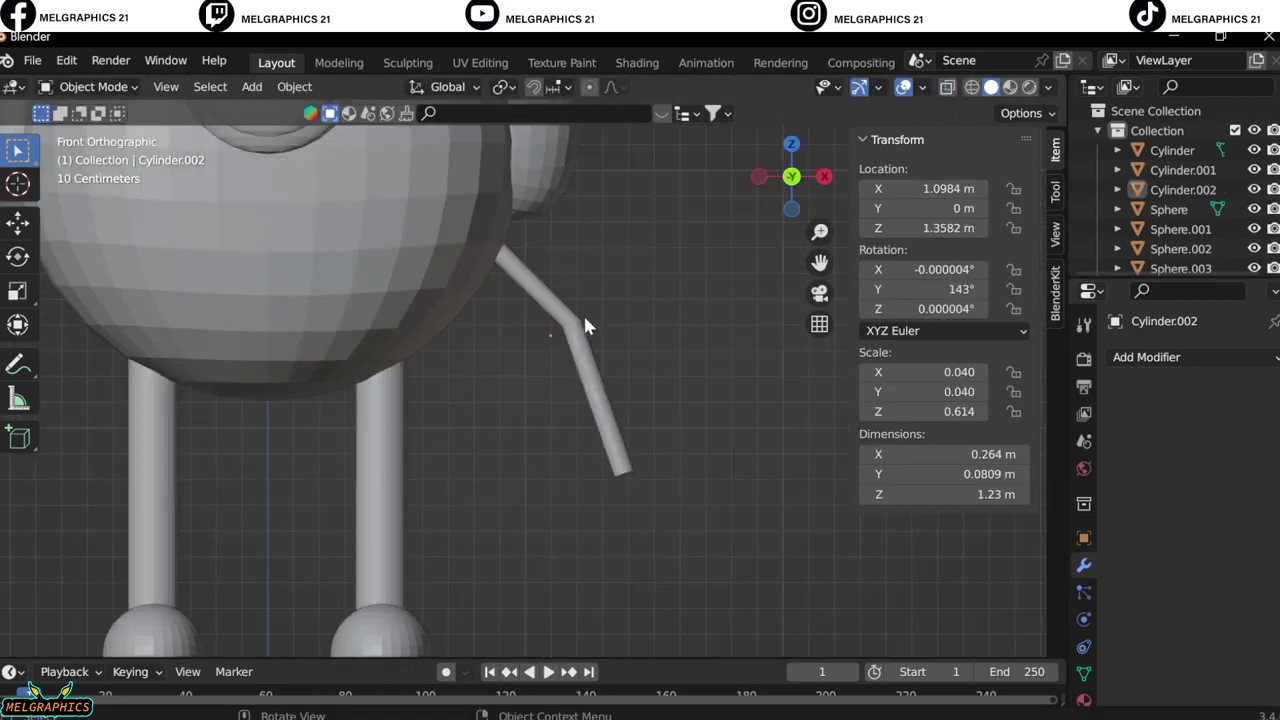
Thicken the arm to 0.070 in X, shrink it slightly and move it closer to the body
left_click_drag(919, 376, 950, 376)
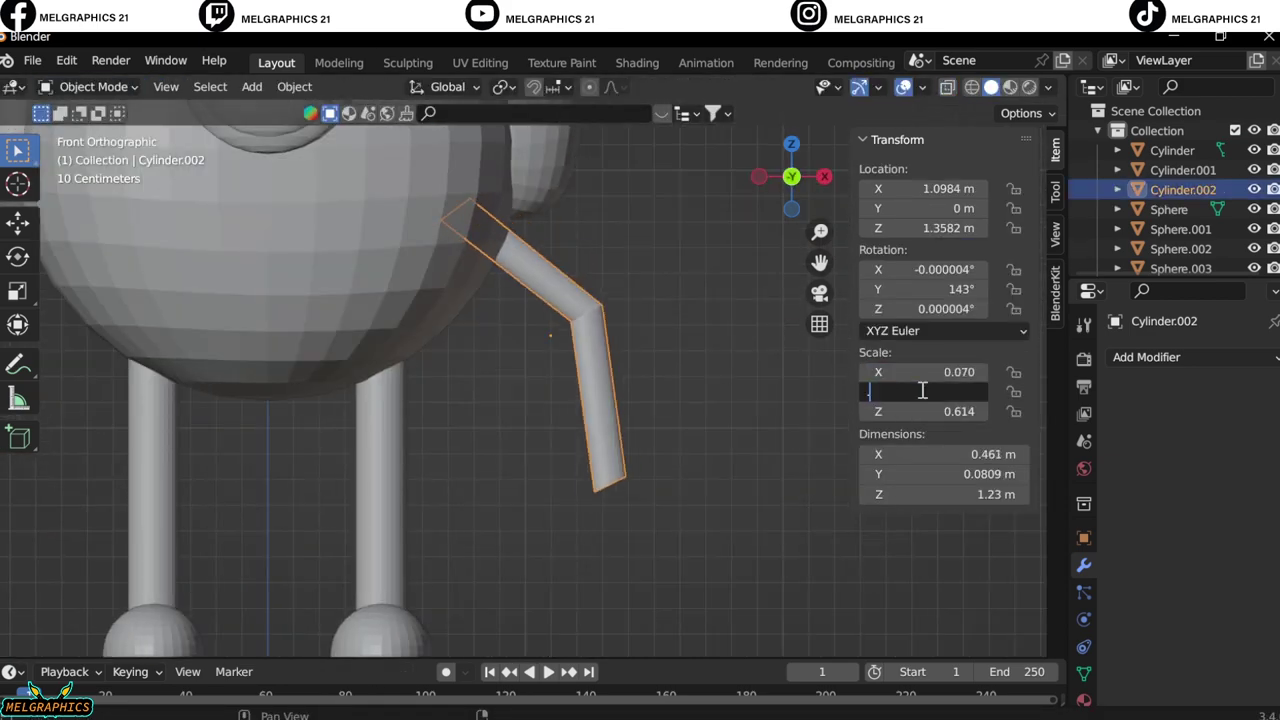
type(".070")
key("Return")
middle_click_drag(783, 441, 366, 430)
scroll(559, 476, "down", 4)
key("s")
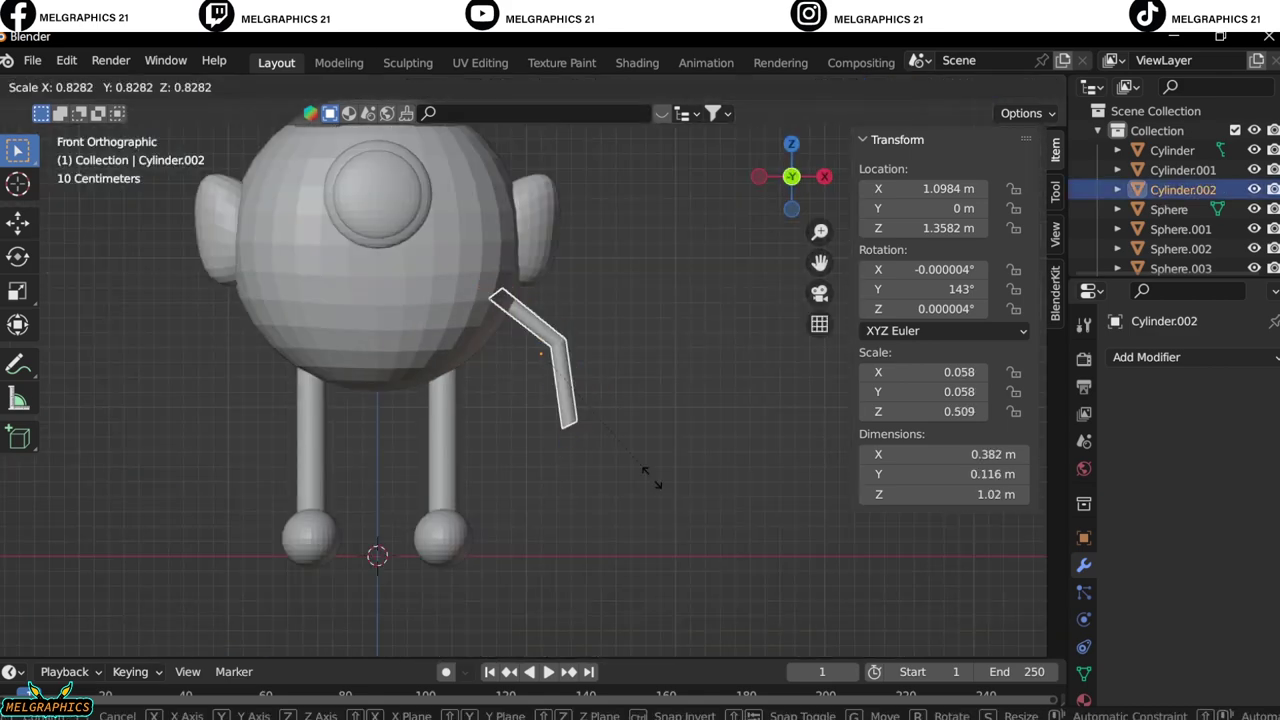
left_click(654, 471)
key("g")
left_click(617, 440)
Add a small UV sphere to serve as the hand
scroll(590, 425, "up", 3)
key("shift+a")
left_click(650, 560)
Shrink the hand sphere to hand size and position it at the arm tip
key("s")
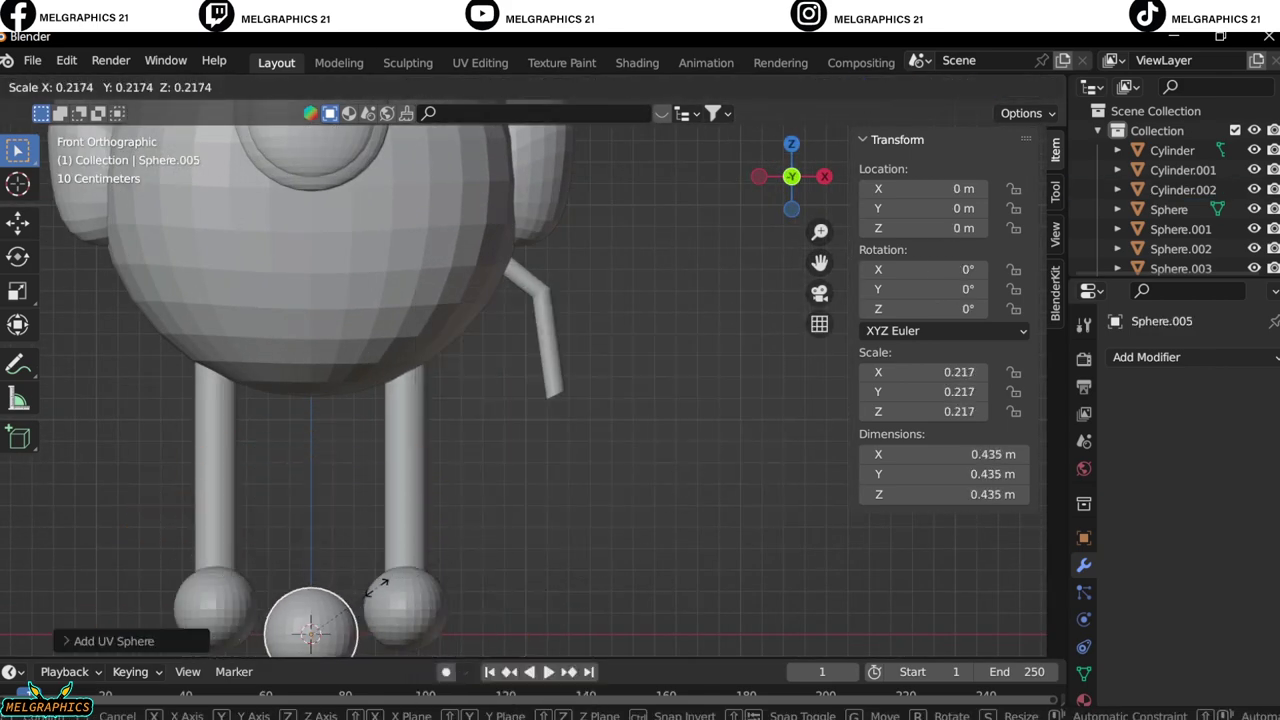
key("g")
scroll(605, 398, "down", 2)
scroll(719, 467, "down", 1)
left_click(1183, 189)
left_click(544, 398)
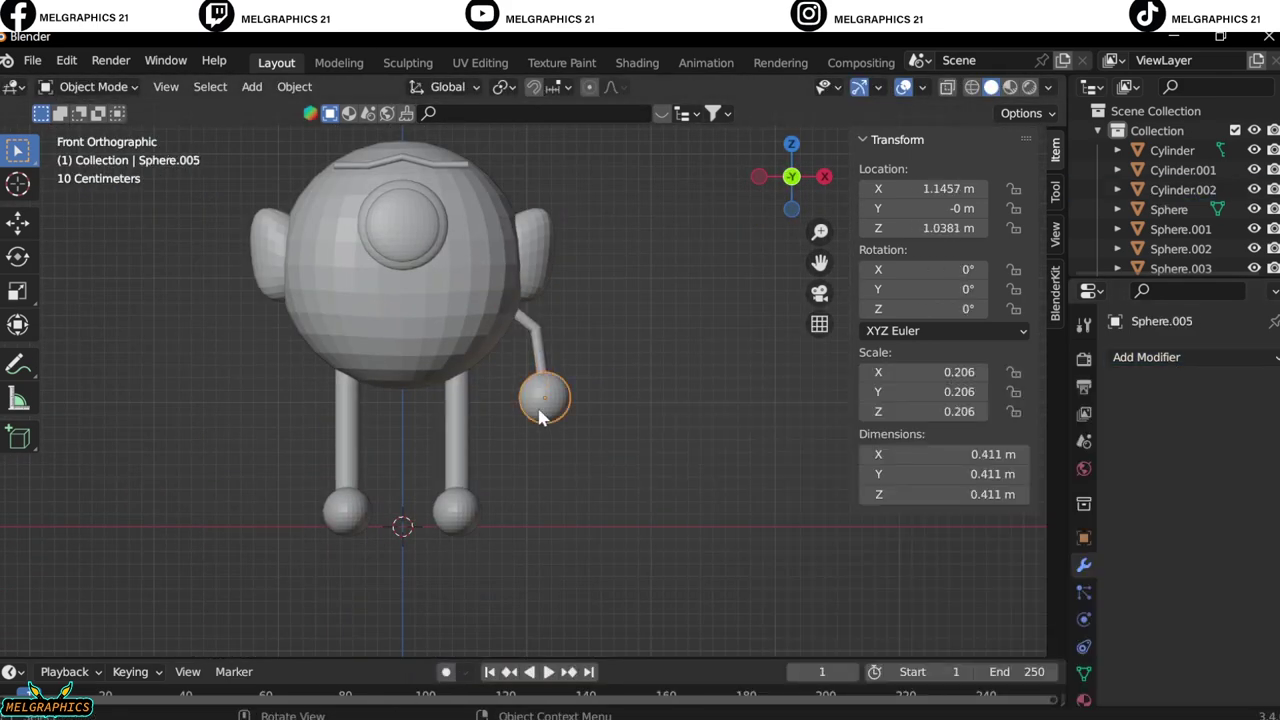
key("s")
left_click(614, 454)
Add and apply Mirror modifiers on the hand and the bent arm cylinder
left_click(1146, 357)
left_click(850, 577)
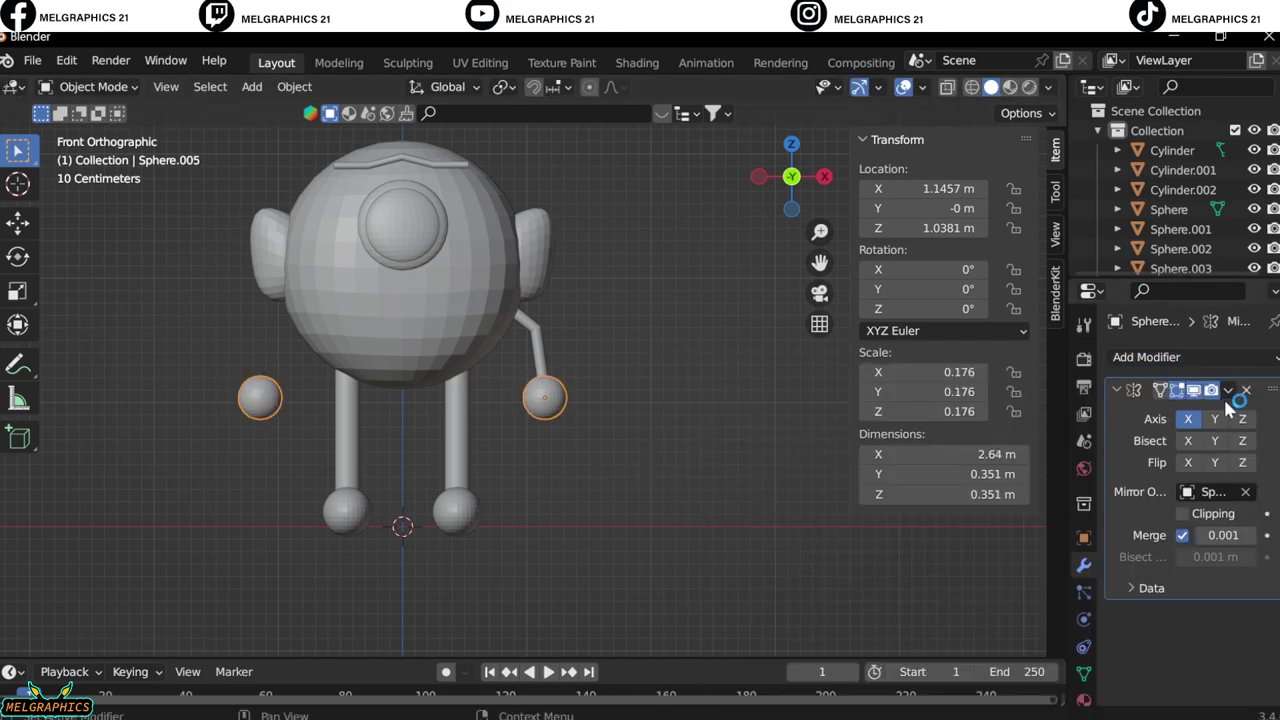
key("ctrl+a")
left_click(535, 335)
left_click(1146, 357)
left_click(706, 483)
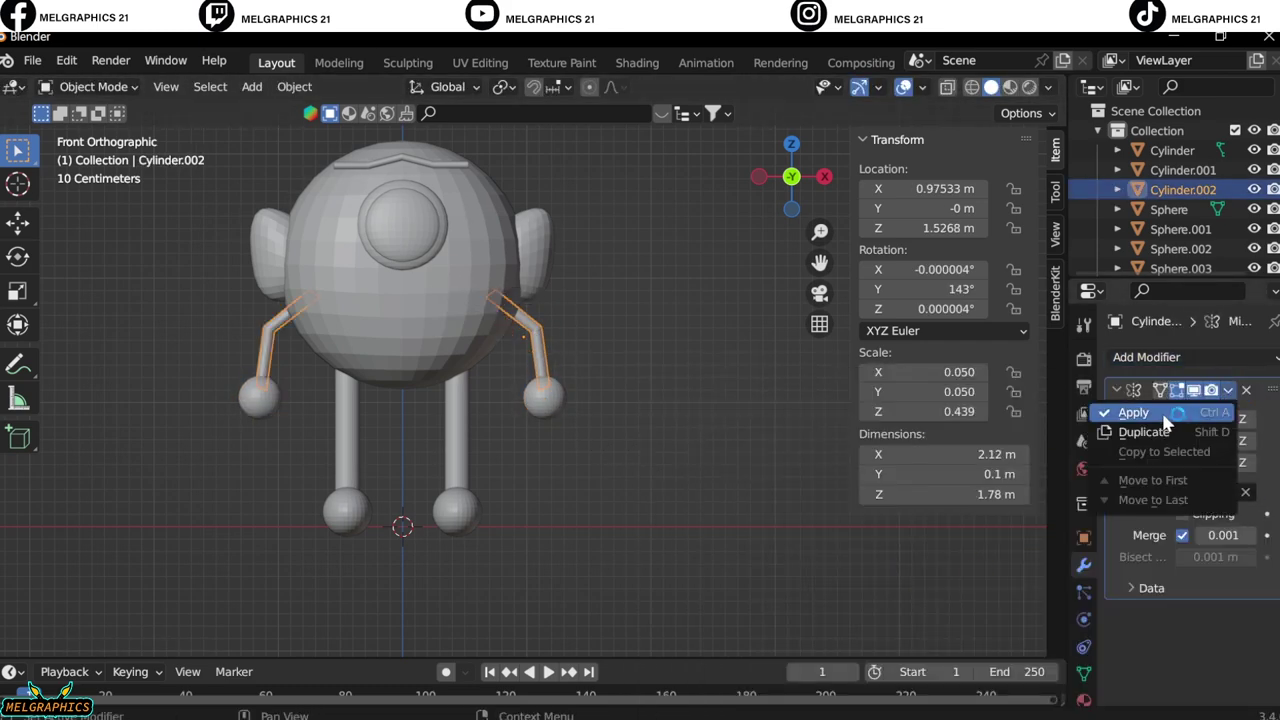
left_click(1160, 414)
left_click(378, 449)
mouse_move(378, 449)
middle_mouse_down()
mouse_move(535, 514)
mouse_move(642, 392)
mouse_move(323, 454)
mouse_move(457, 471)
middle_mouse_up()
Add a cone and raise it vertically to face height
key("KP_1")
key("shift+a")
left_click(510, 460)
key("g")
key("z")
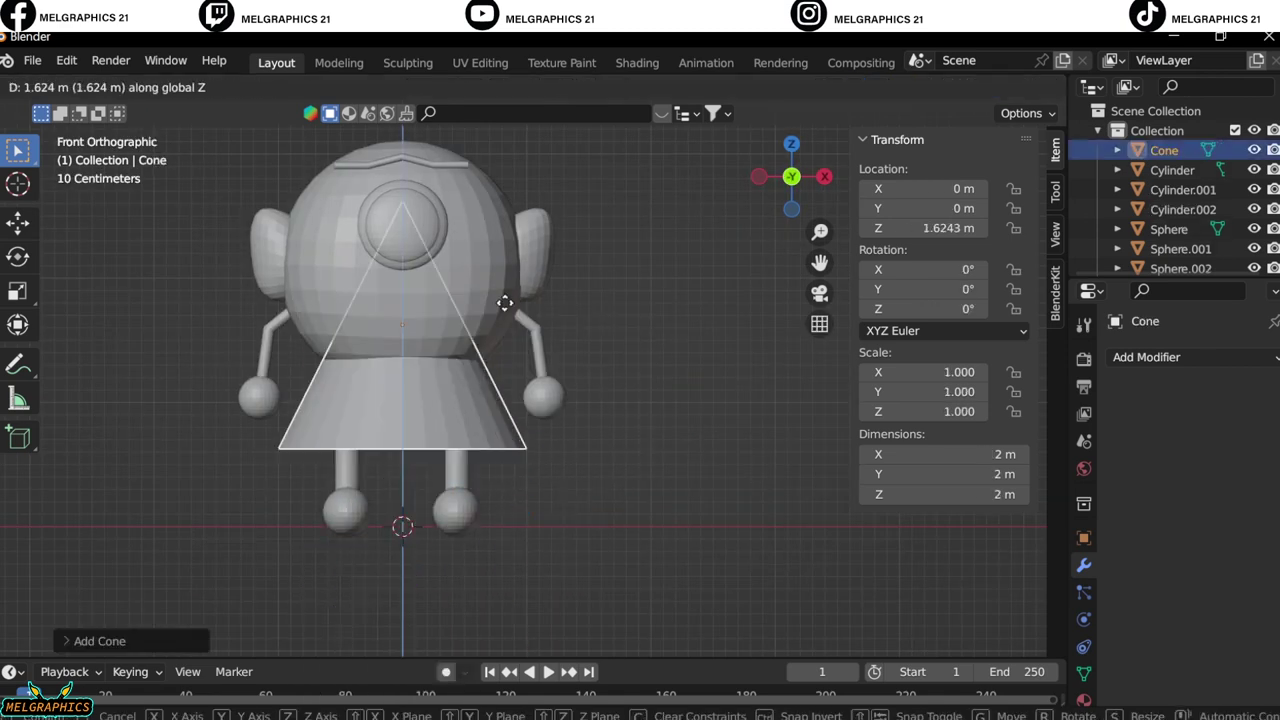
left_click(505, 186)
mouse_move(886, 269)
left_mouse_down()
mouse_move(950, 269)
mouse_move(880, 269)
left_mouse_up()
middle_click_drag(471, 251, 541, 441, "shift")
key("g")
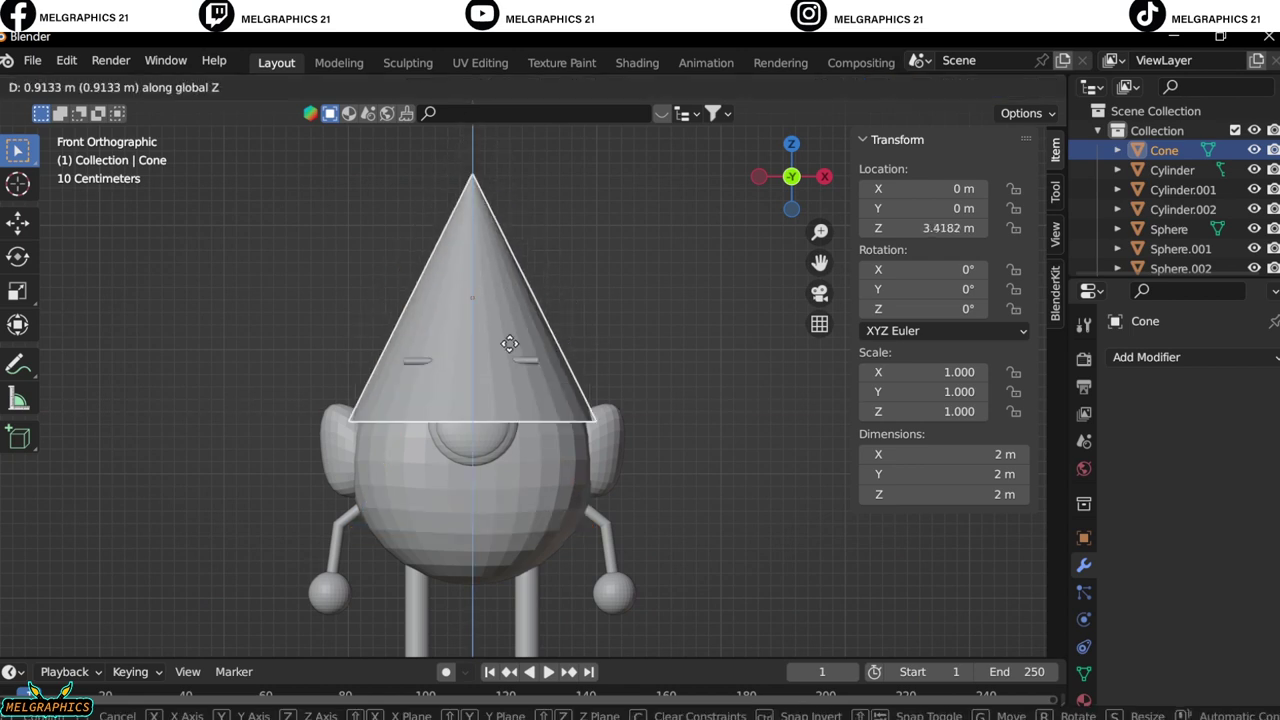
left_click(540, 430)
key("ctrl+z")
Set the cone's X rotation to 90°, scale it to 0.147 and push it forward from the face
double_click(940, 269)
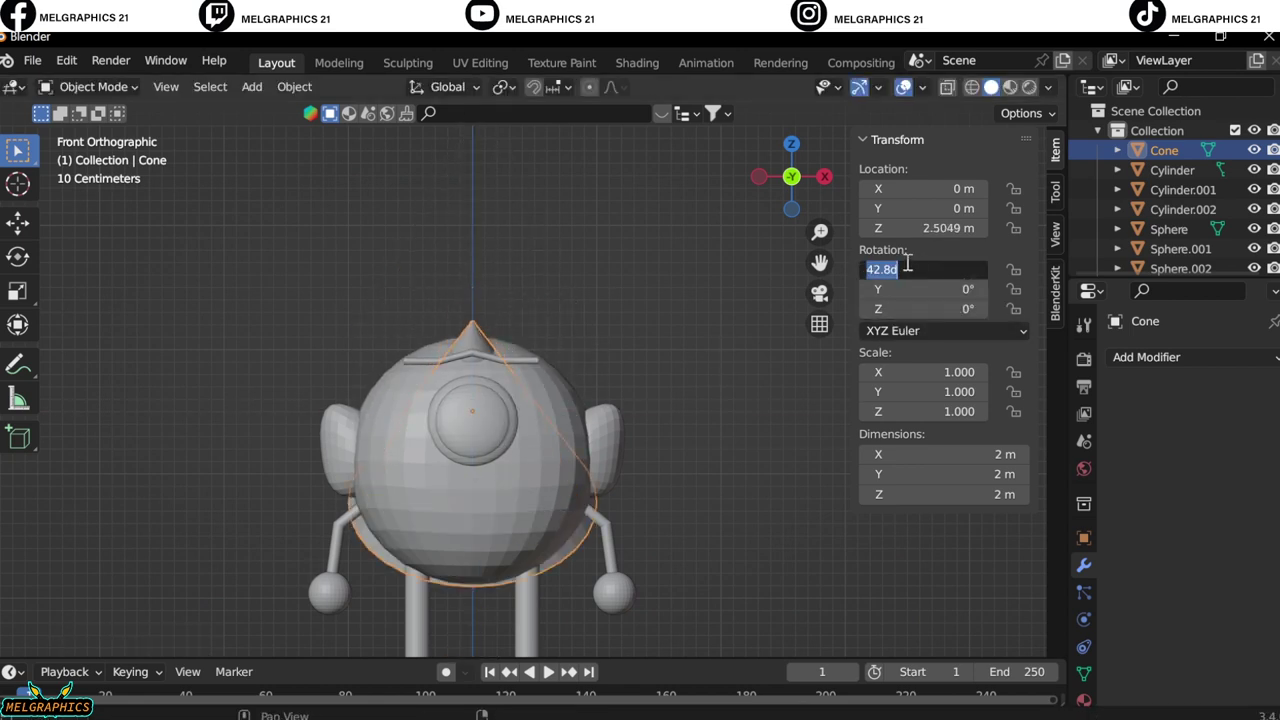
type("90")
key("Return")
key("s")
left_click(505, 437)
key("KP_3")
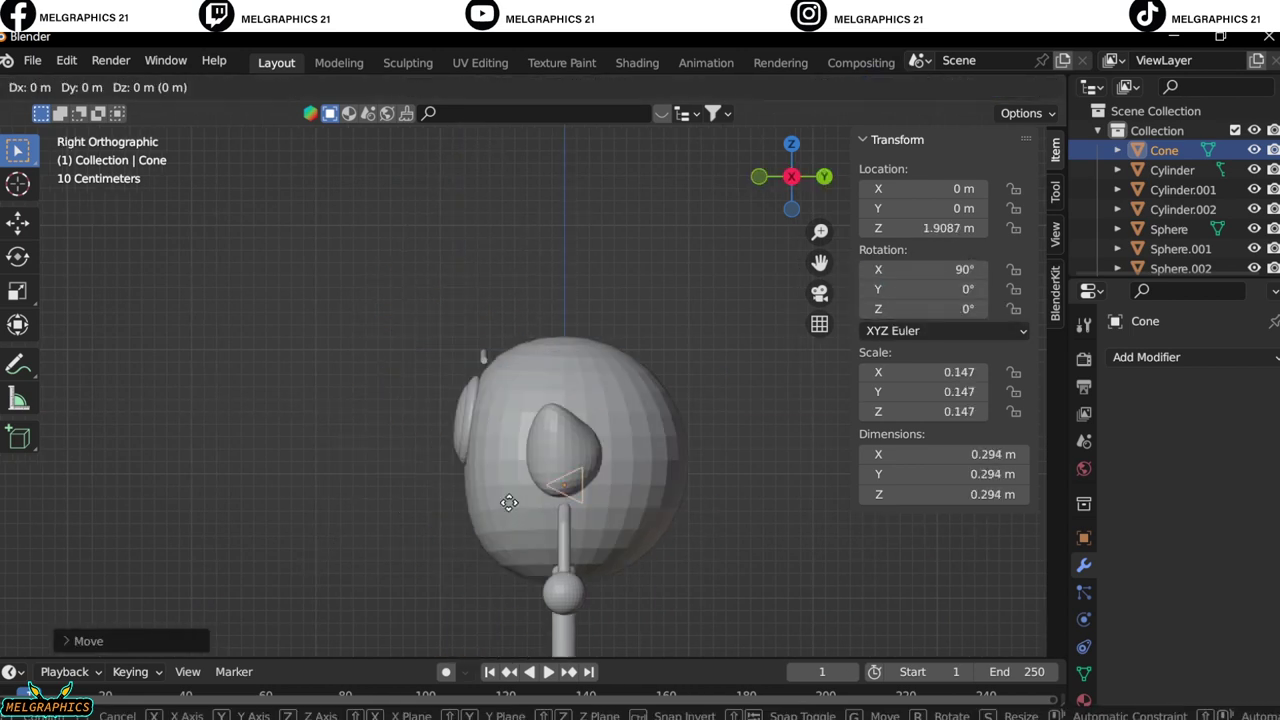
left_click(409, 534)
middle_click_drag(409, 534, 727, 426)
key("KP_1")
scroll(432, 517, "up", 3)
key("KP_Decimal")
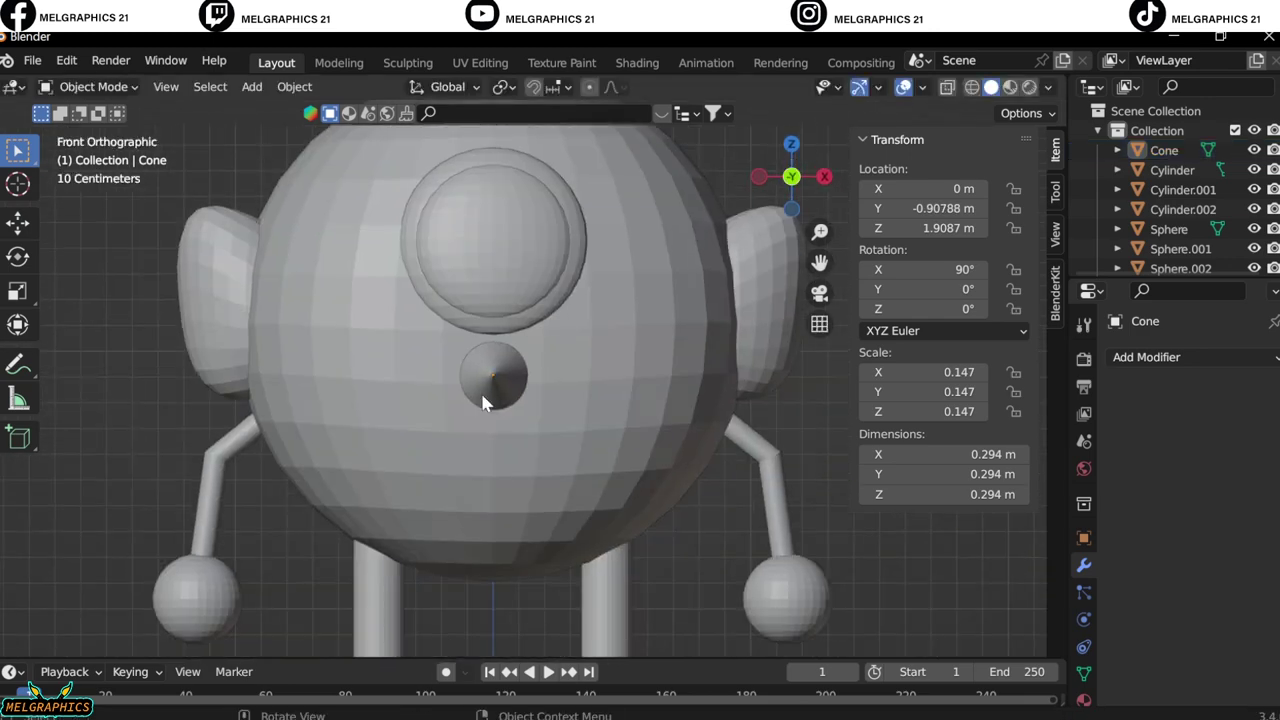
Select a vertex on the cone in Edit Mode, then check the nose from side and front views
key("Tab")
key("1")
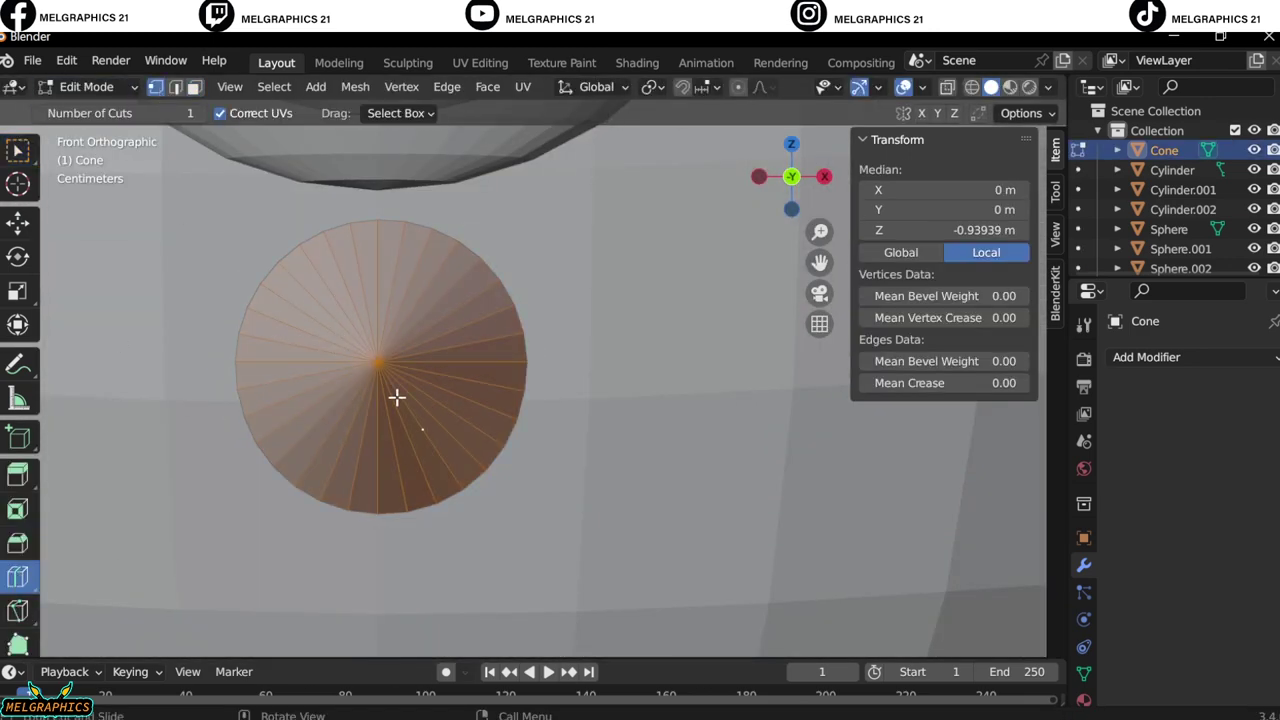
left_click(397, 395)
left_click(387, 370)
key("Tab")
mouse_move(234, 337)
middle_mouse_down()
mouse_move(246, 289)
mouse_move(537, 523)
middle_mouse_up()
key("KP_3")
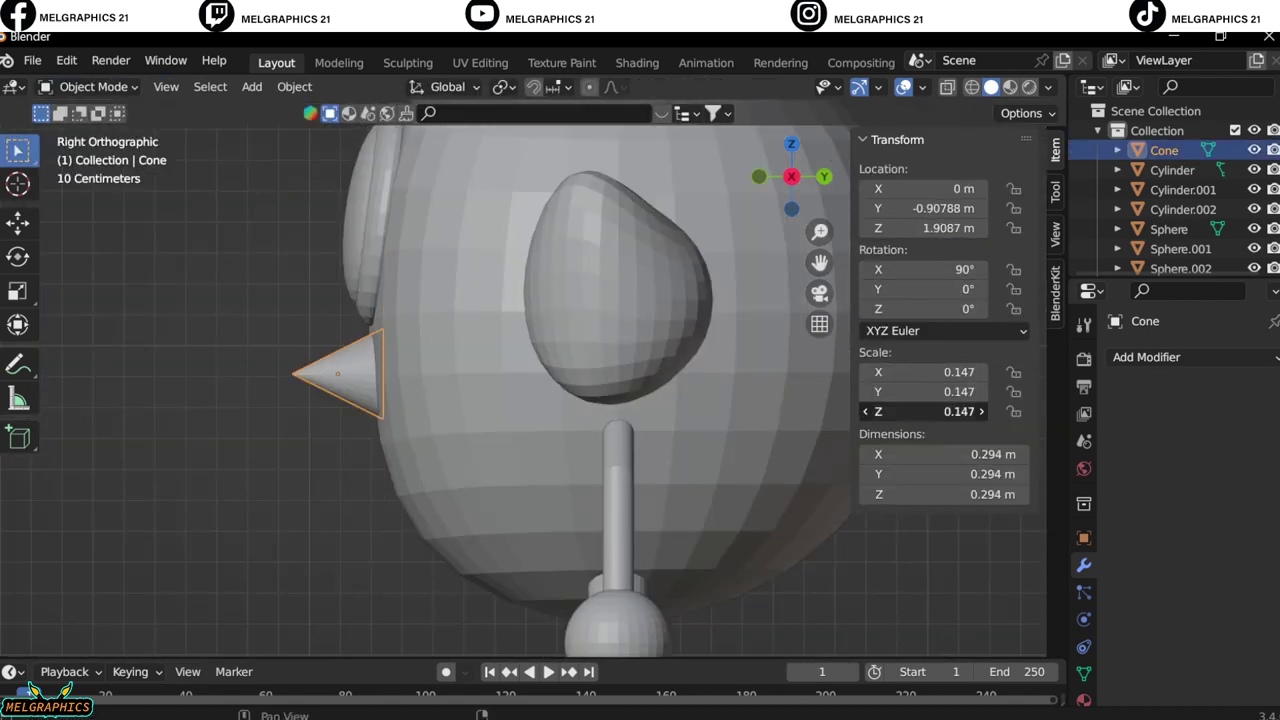
middle_click_drag(884, 568, 651, 494)
key("KP_1")
scroll(486, 449, "up", 3)
Select the head sphere and switch it into Edit Mode
left_click(486, 449)
left_click(93, 86)
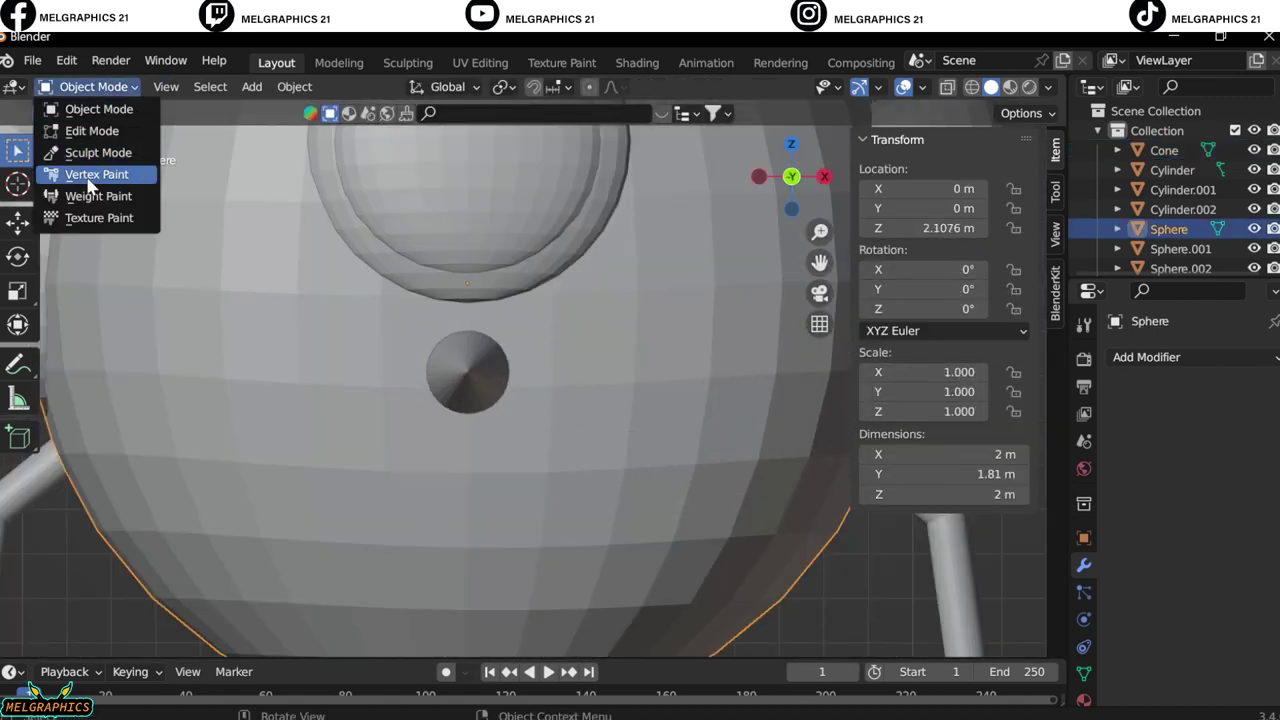
left_click(90, 126)
scroll(587, 423, "down", 5, "shift")
scroll(363, 400, "up", 3, "shift")
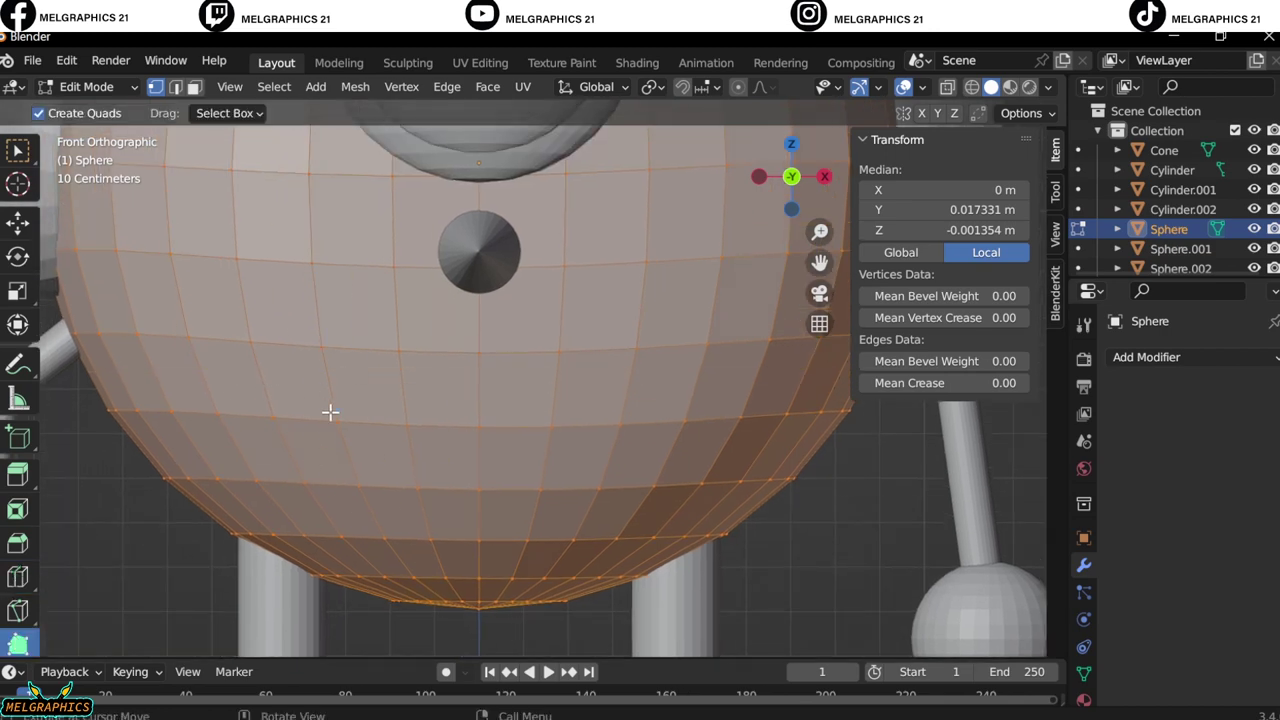
Box-select the patch of faces below the nose for the mouth in face select mode
left_click(331, 423, "ctrl")
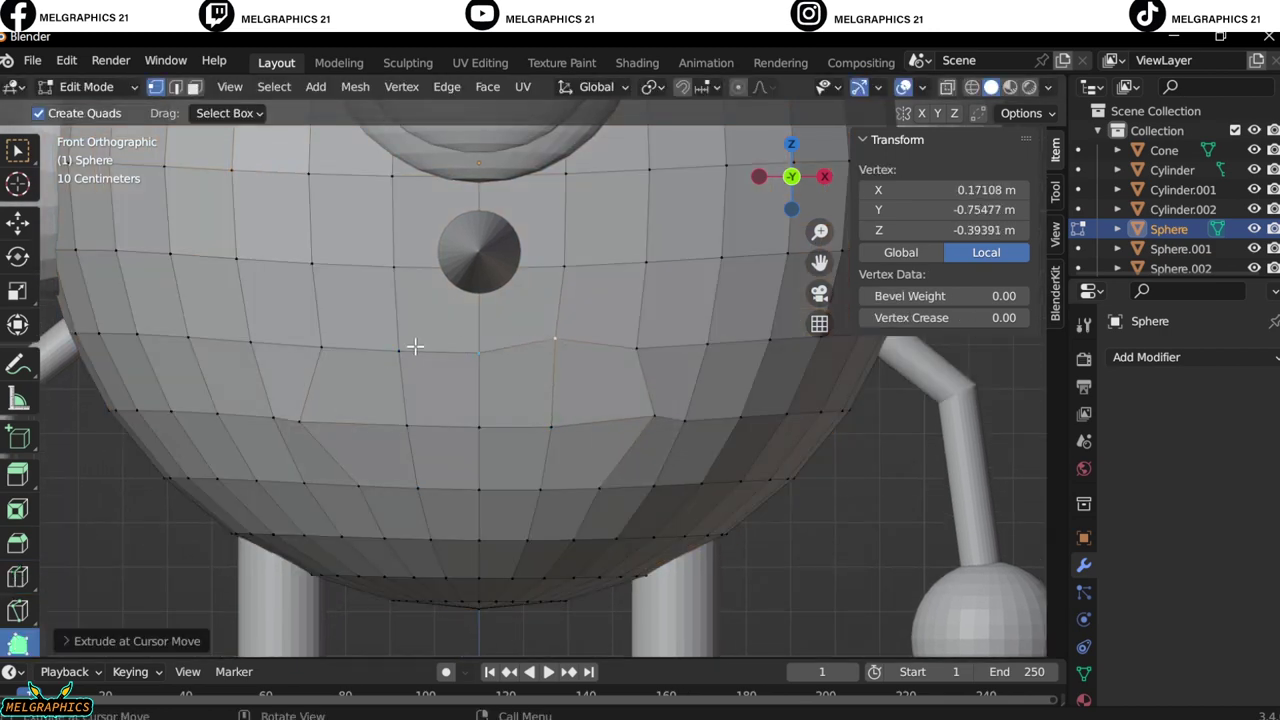
left_click(477, 496)
key("KP_3")
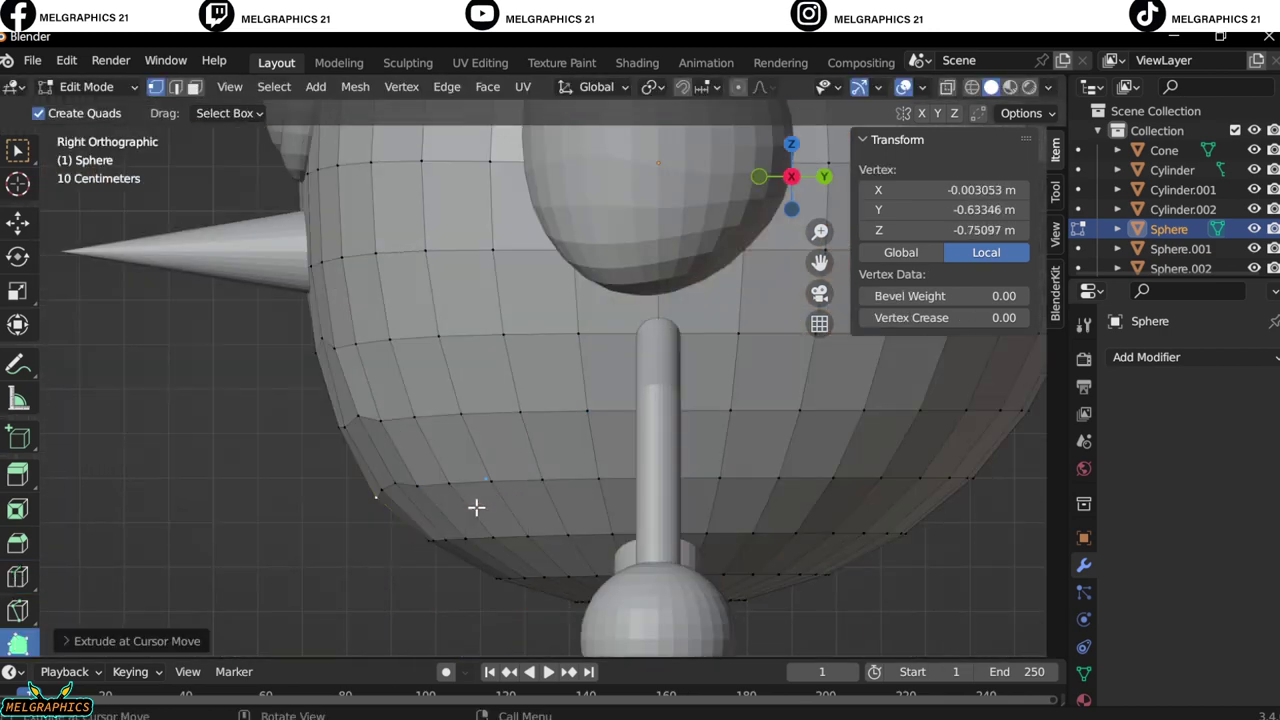
key("KP_1")
key("3")
left_click_drag(265, 325, 590, 420)
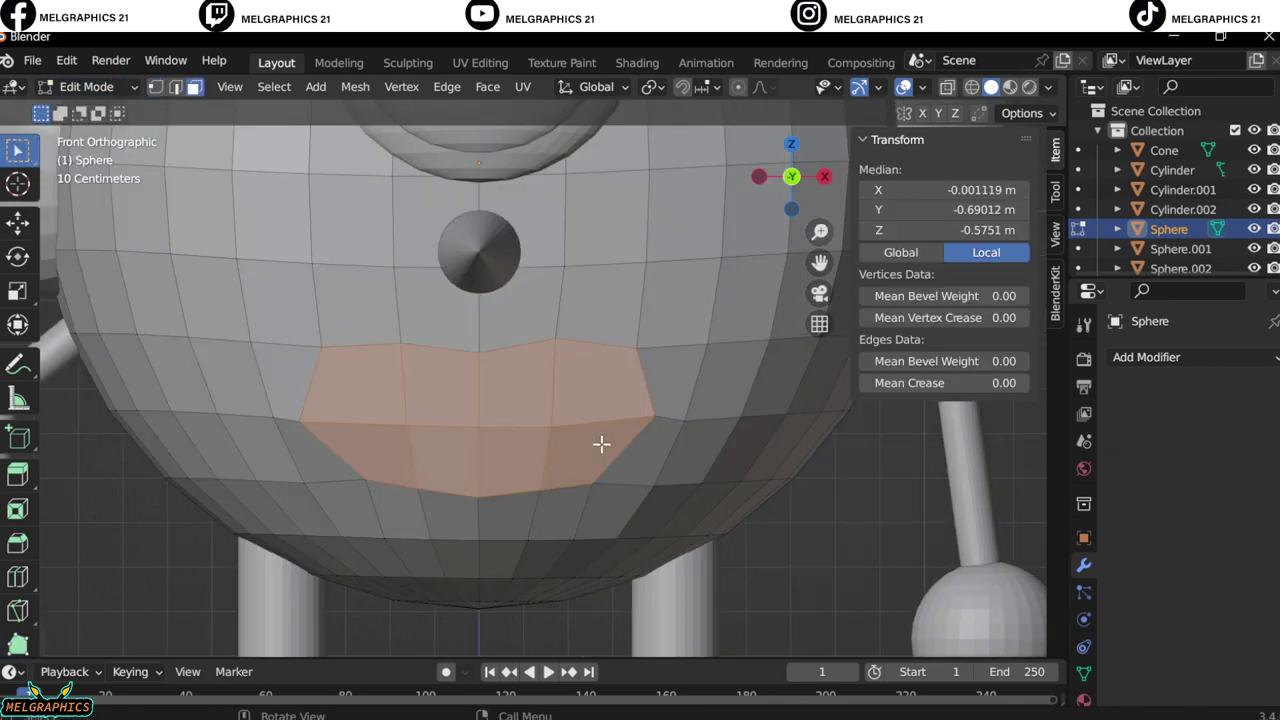
key("KP_3")
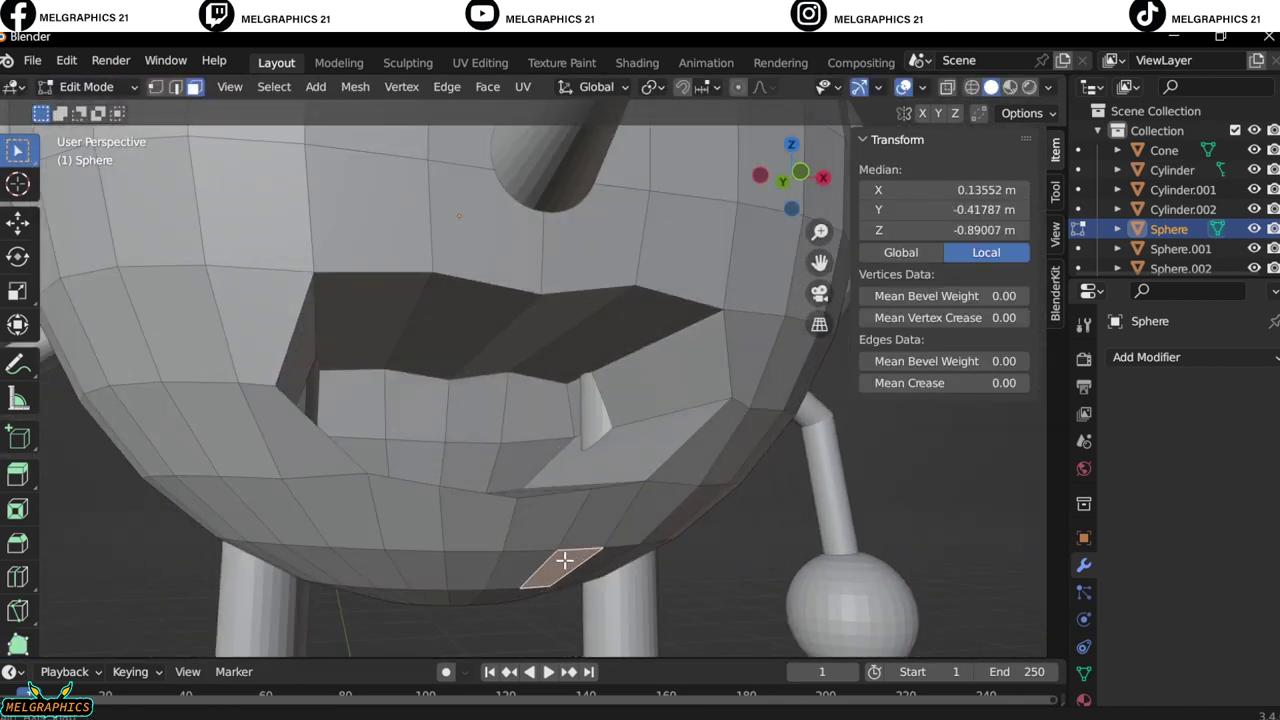
left_click(612, 556)
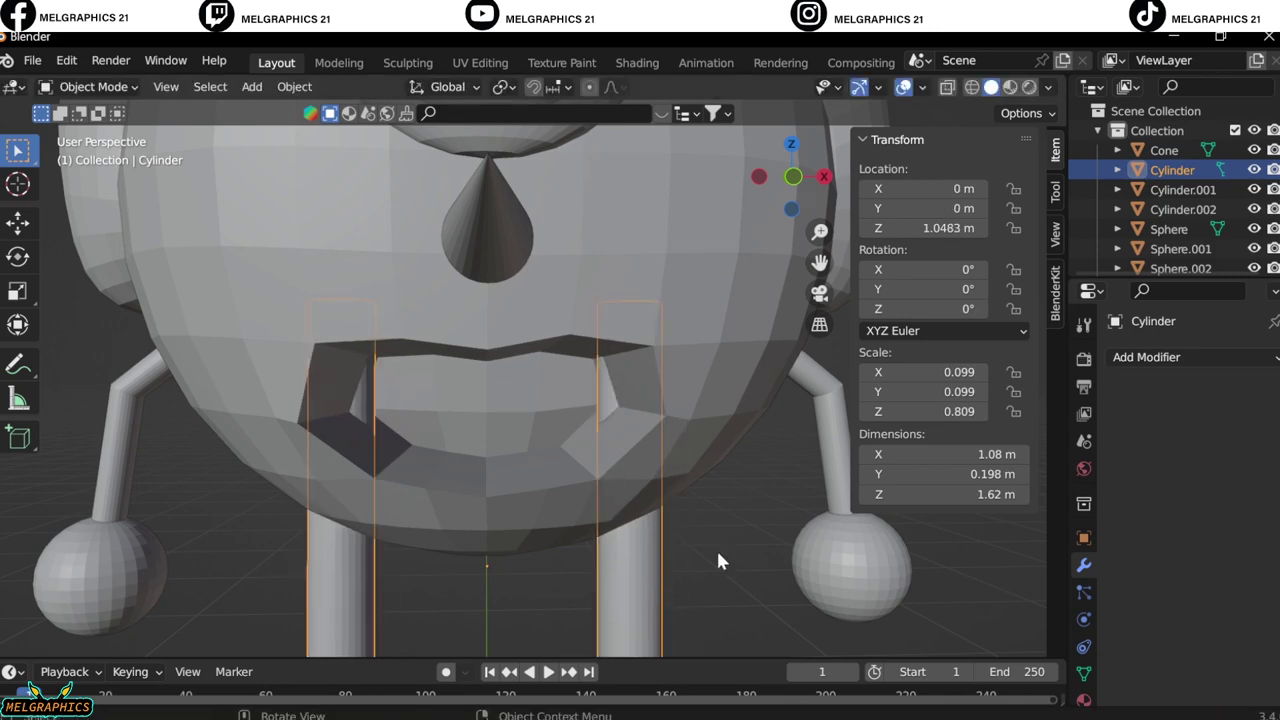
Switch the leg cylinder to Sculpt Mode and pick a different brush
left_click(93, 86)
left_click(95, 151)
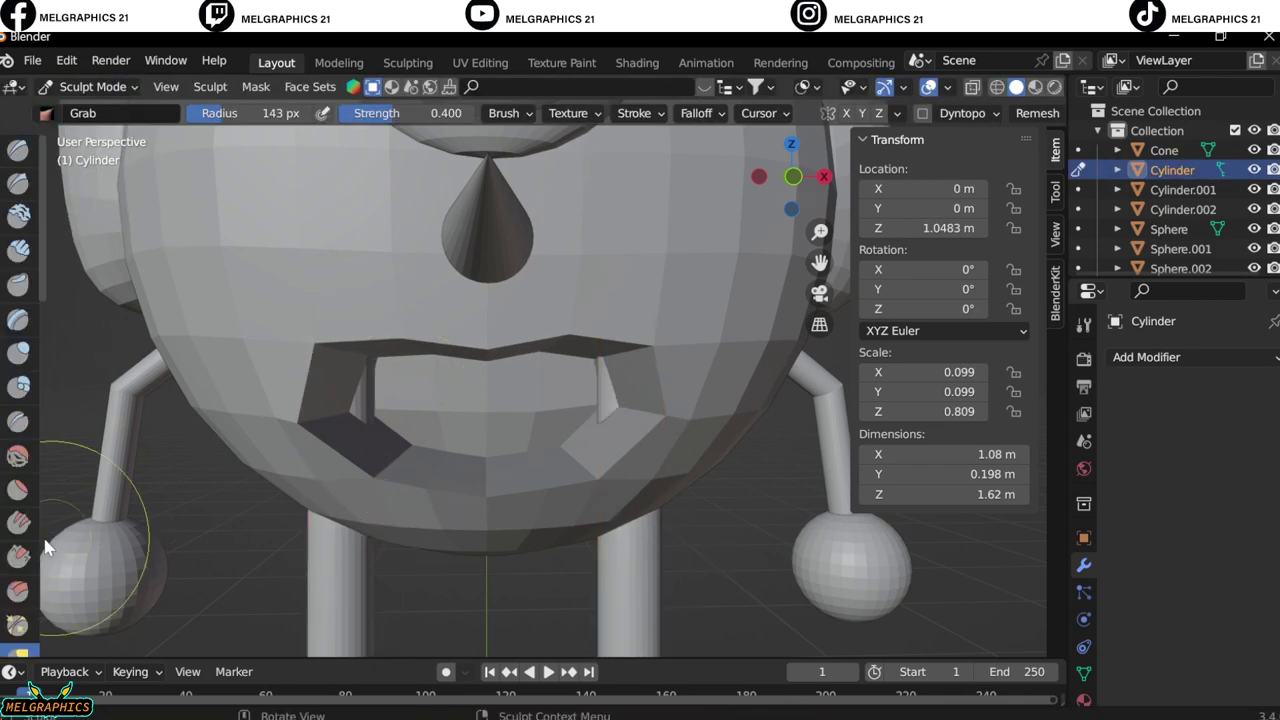
scroll(18, 588, "down", 4)
left_click(18, 588)
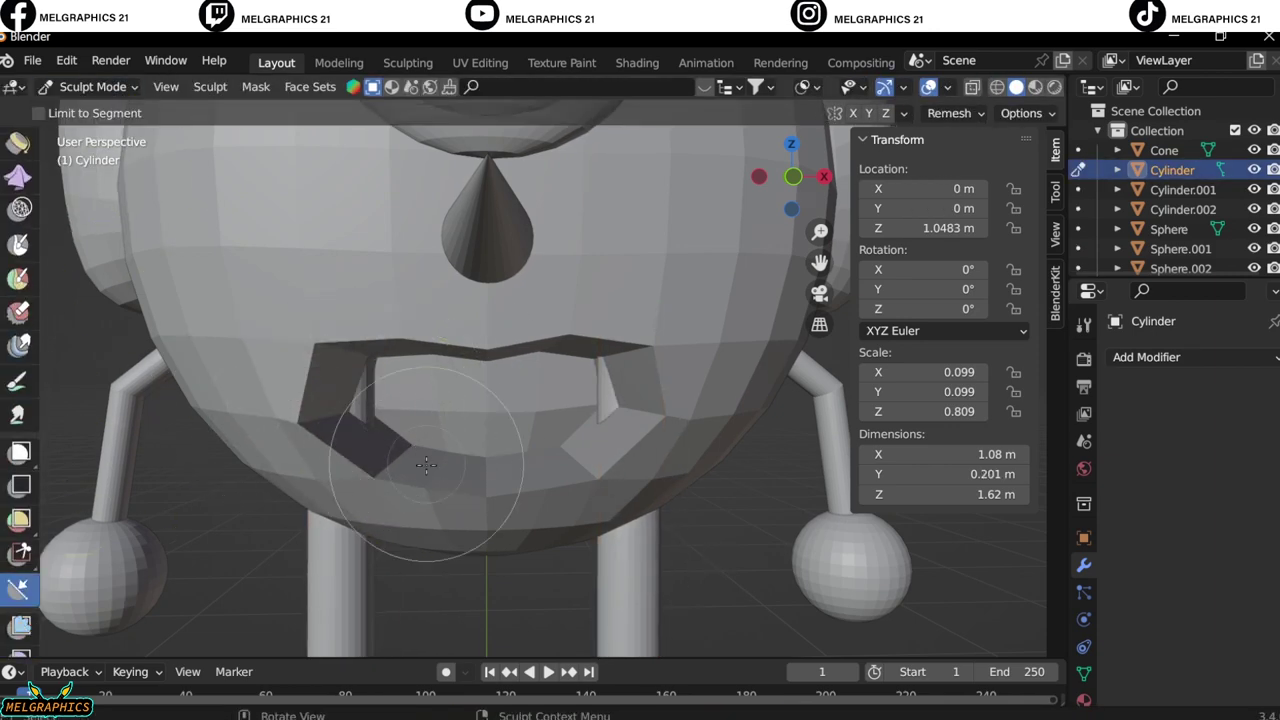
scroll(260, 470, "down", 4)
mouse_move(260, 470)
middle_mouse_down()
mouse_move(420, 300)
mouse_move(371, 228)
middle_mouse_up()
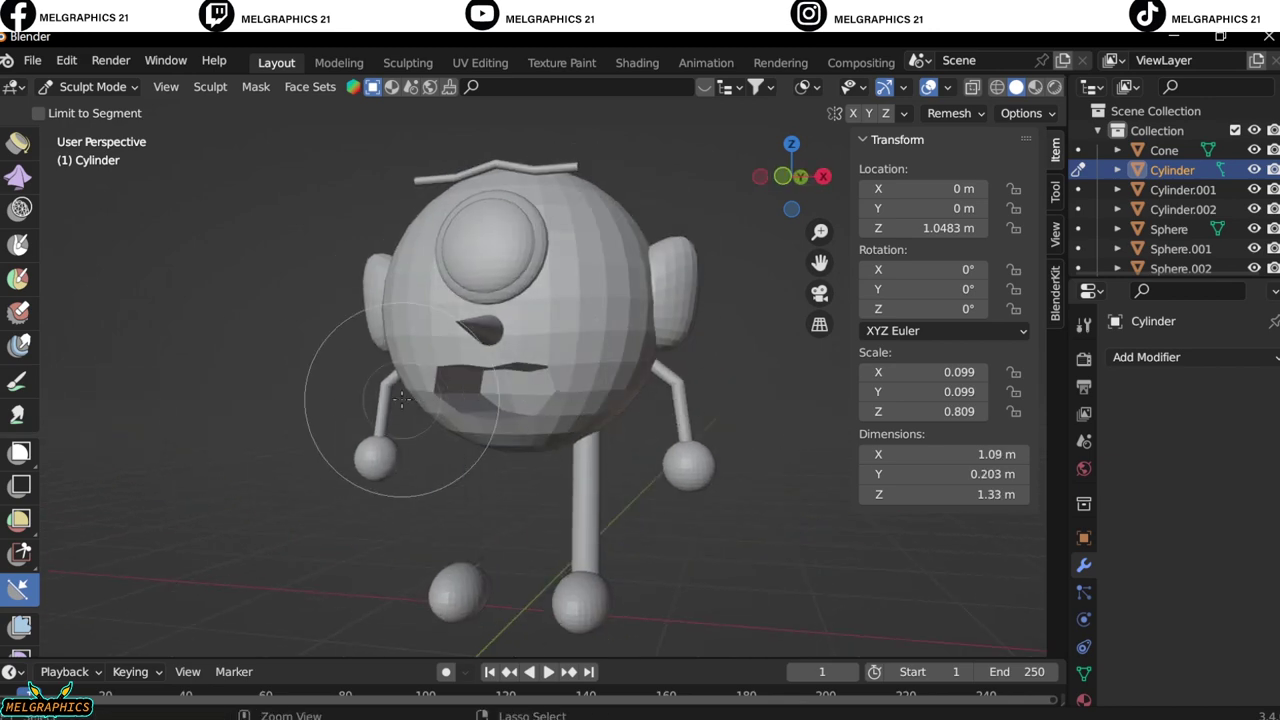
scroll(497, 483, "up", 4)
Resize the sculpt brush radius with F and line up the front view
key("f")
left_click(497, 483)
middle_click_drag(497, 483, 300, 418)
scroll(608, 451, "down", 4)
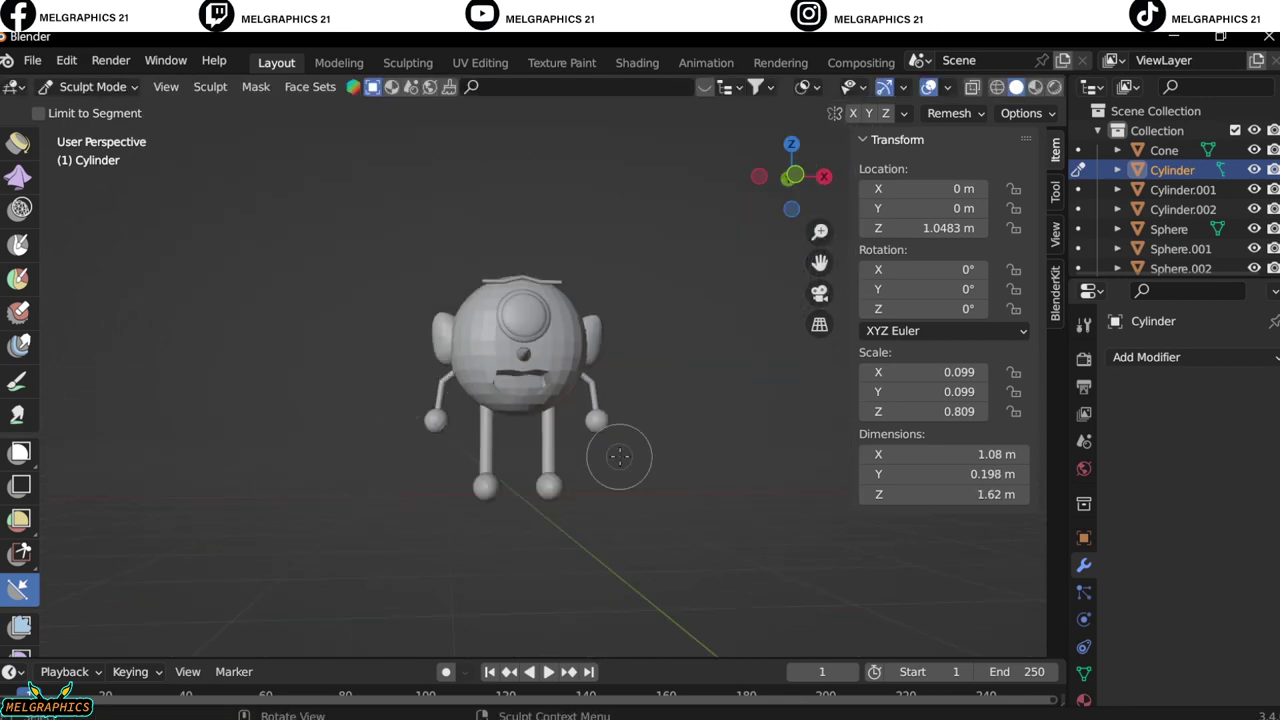
key("KP_1")
scroll(571, 357, "up", 3)
key("ctrl+Tab")
scroll(663, 532, "down", 3)
middle_click_drag(663, 532, 648, 538)
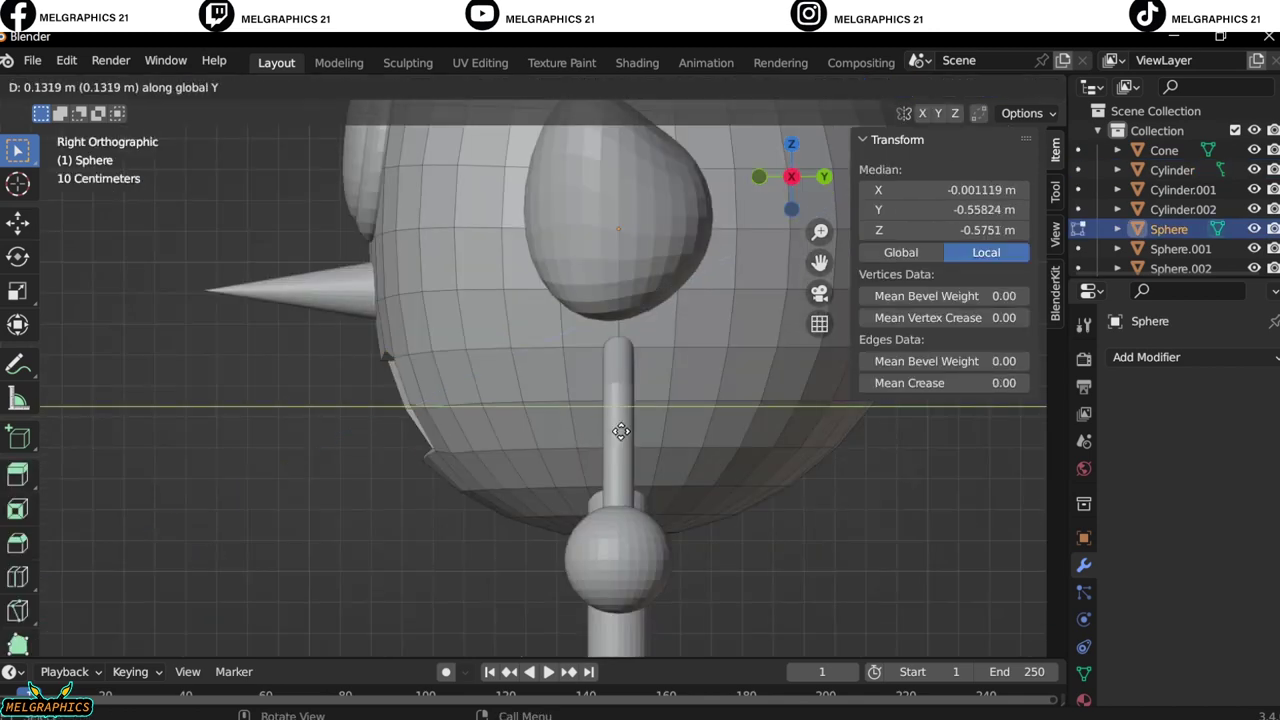
Separate the selected mouth faces into their own object and return to Object Mode
right_click(447, 383)
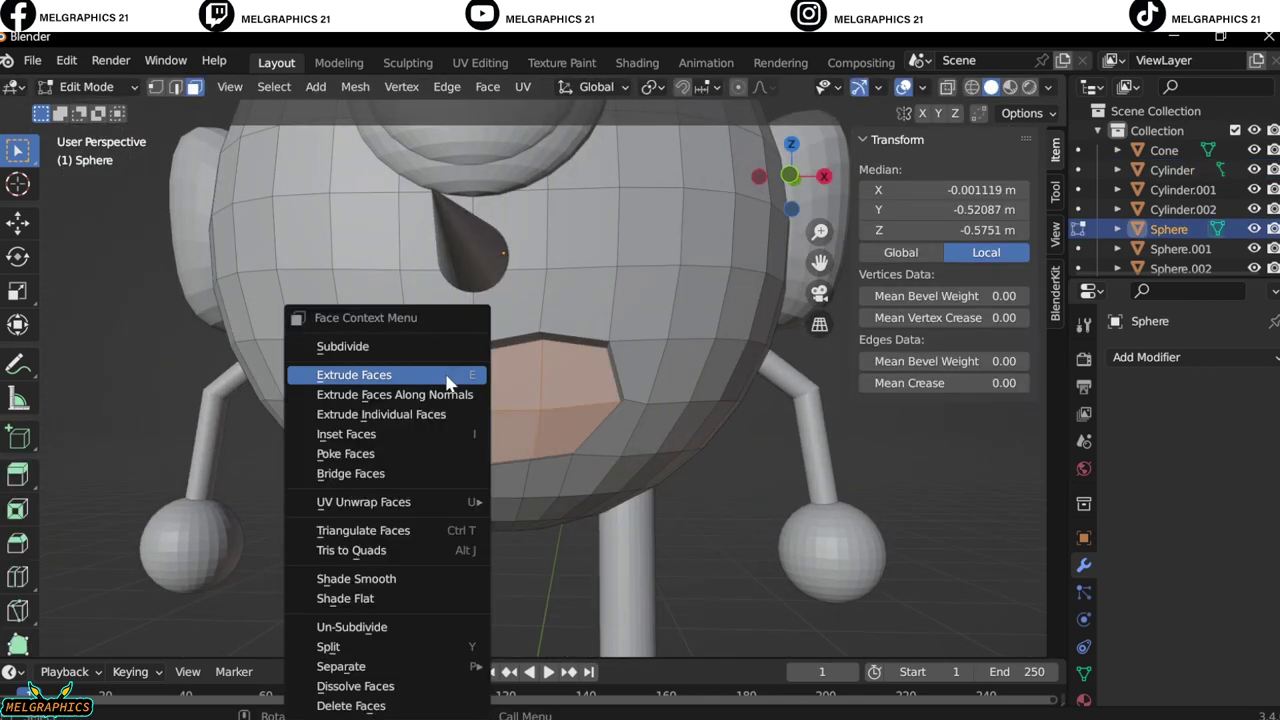
left_click(540, 620)
key("Tab")
key("KP_1")
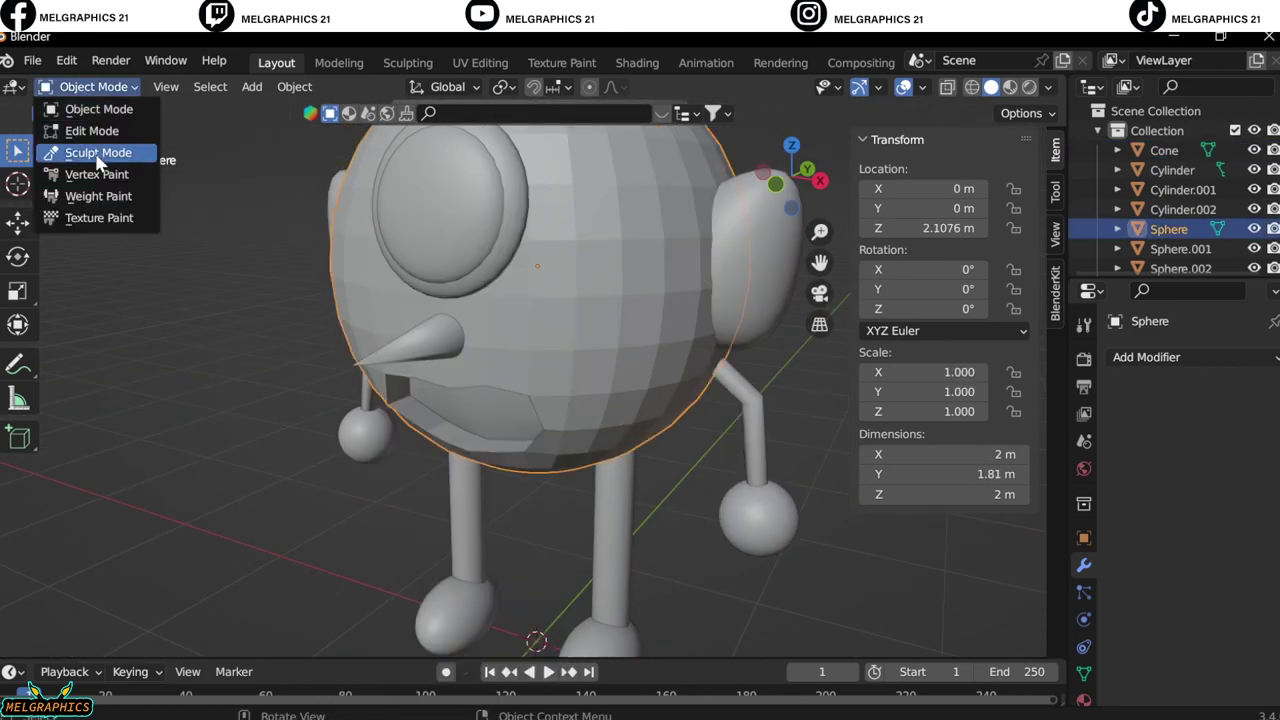
Put the head sphere in Sculpt Mode, preview the remesh size with R, then return to Object Mode
left_click(98, 153)
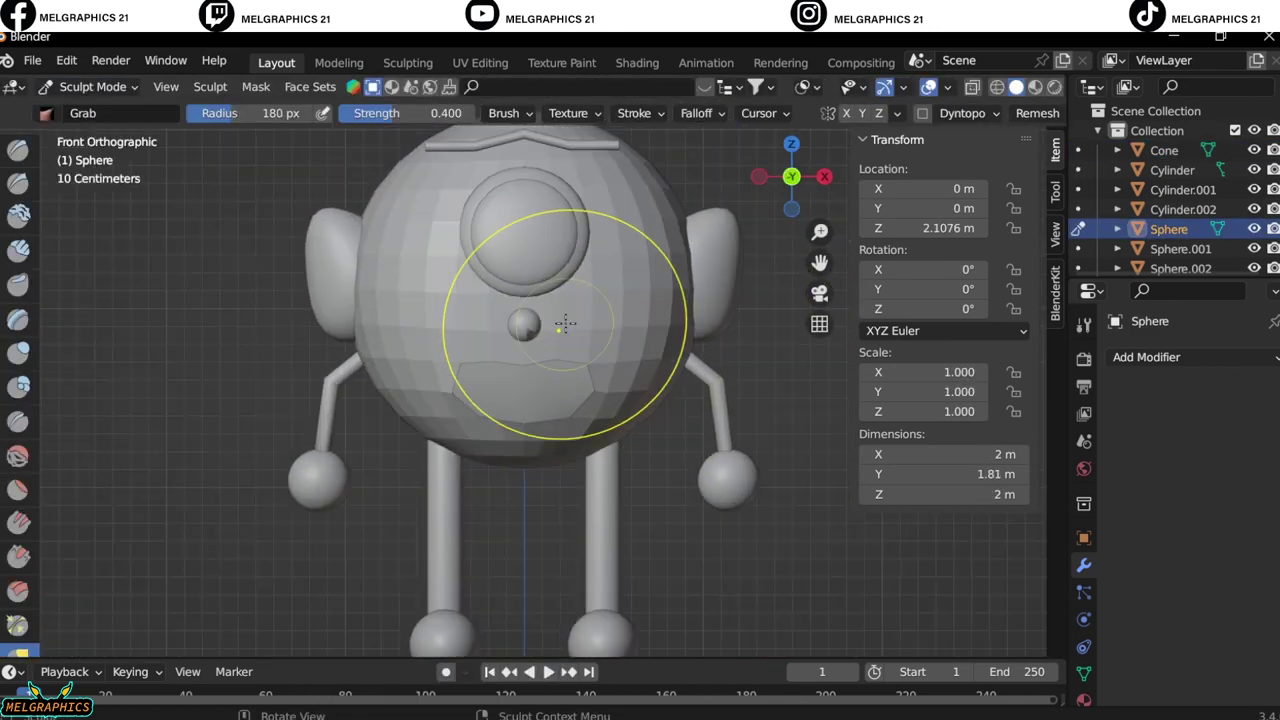
scroll(565, 323, "up", 2)
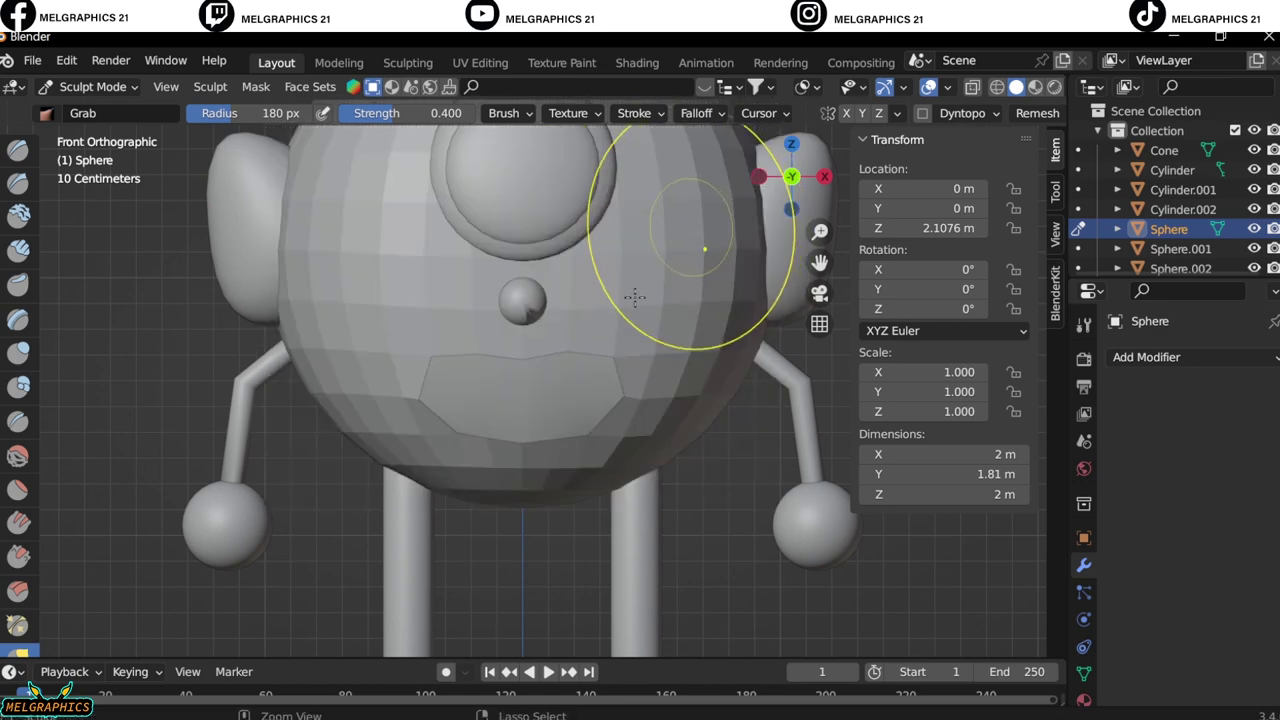
key("r")
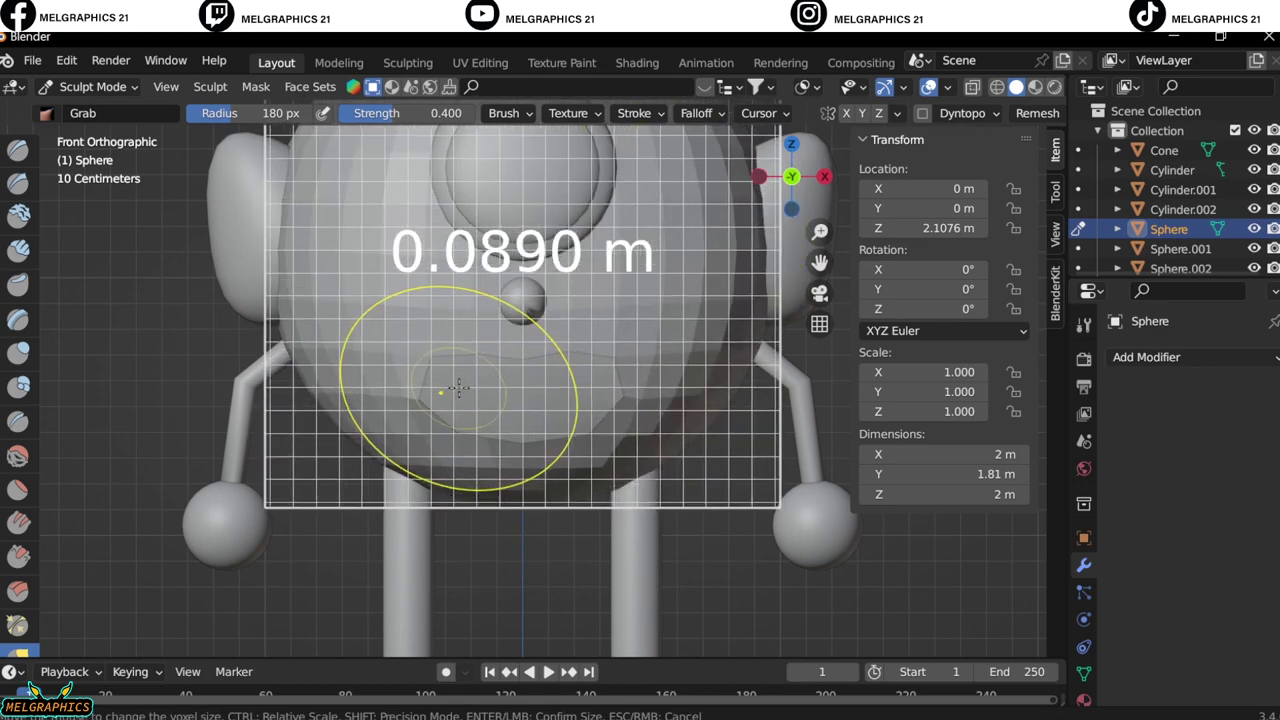
key("Escape")
key("r")
key("Escape")
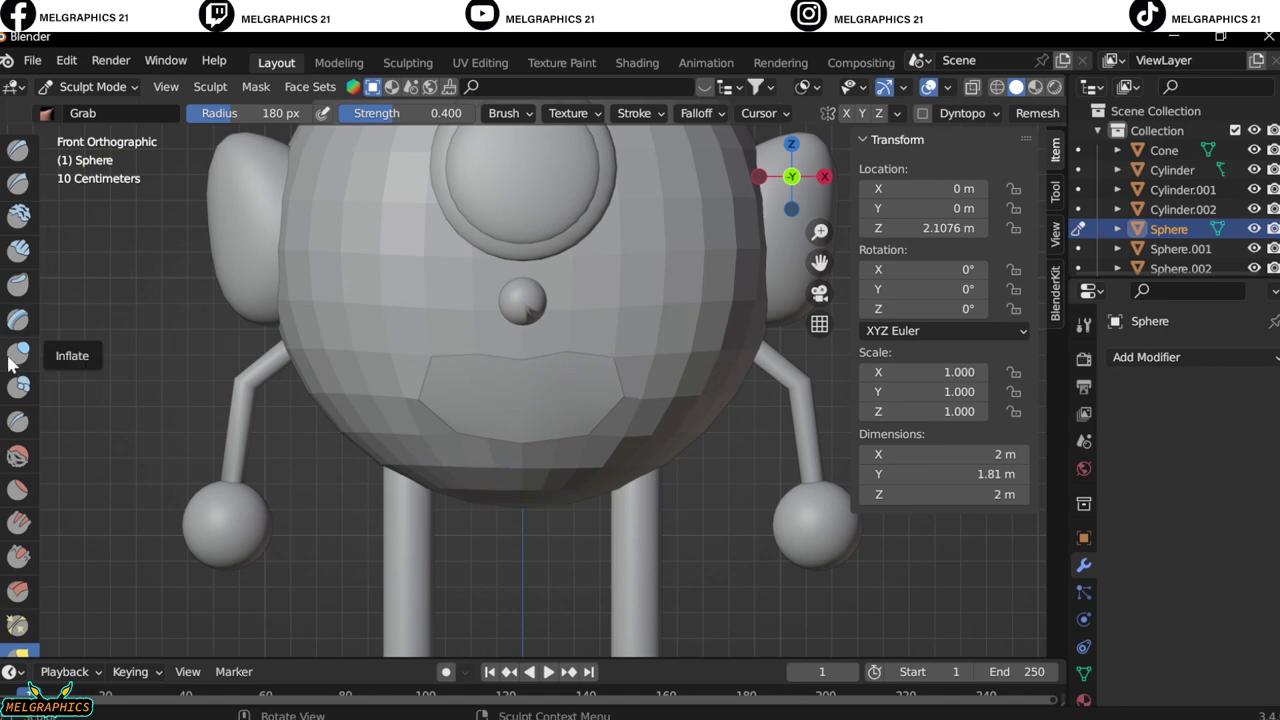
left_click(92, 86)
left_click(85, 112)
Select the body sphere, frame the front view and switch to Material Preview shading
right_click(600, 390)
left_click(630, 402)
middle_click_drag(630, 402, 594, 443)
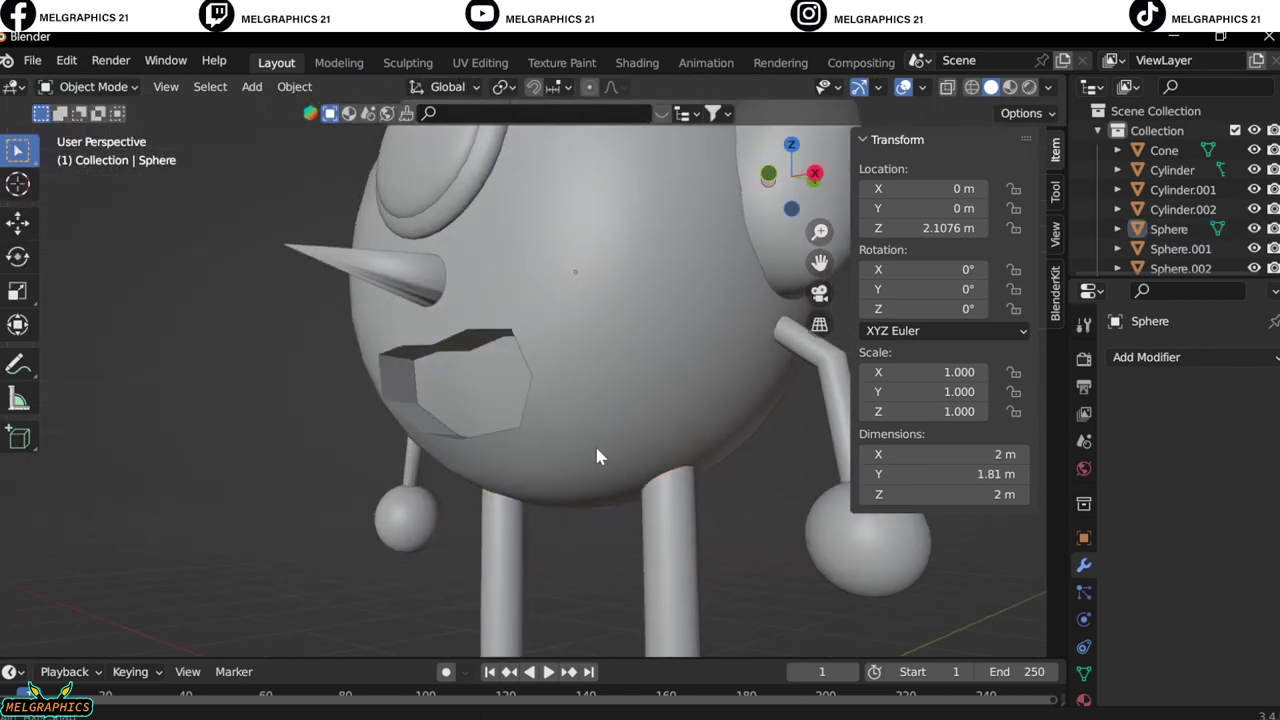
key("KP_1")
scroll(700, 440, "down", 5)
key("KP_1")
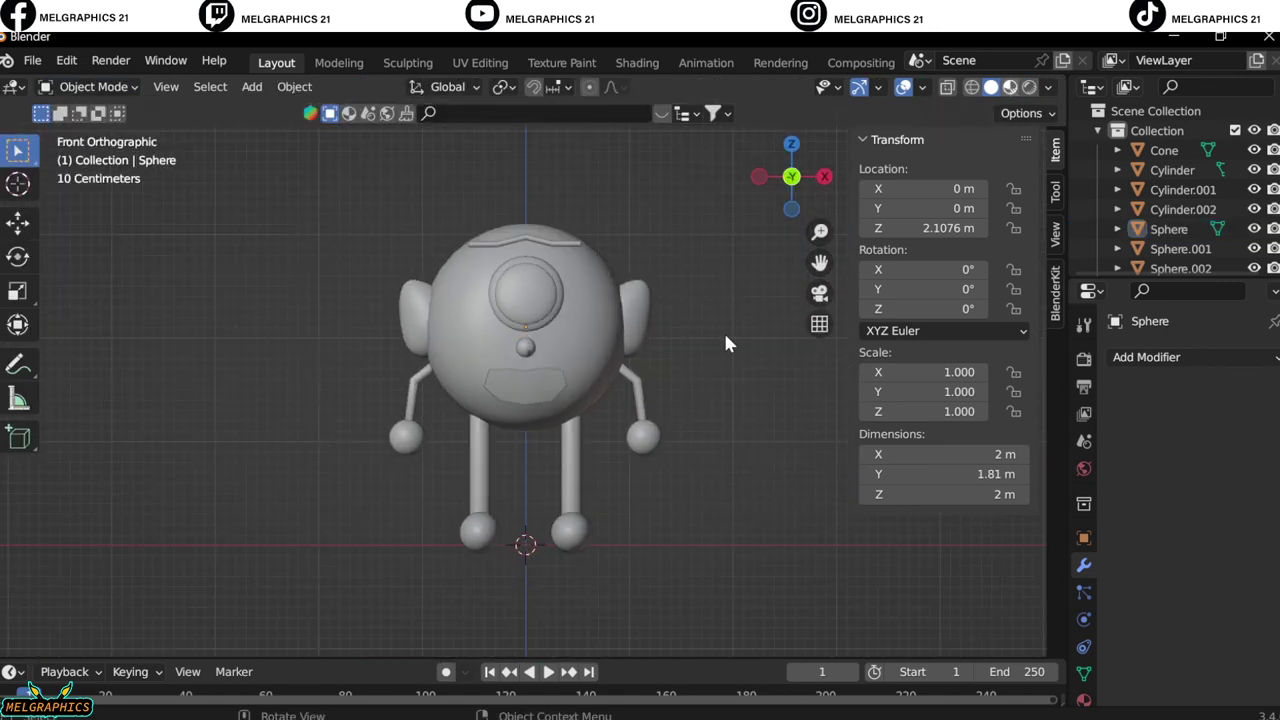
key("z")
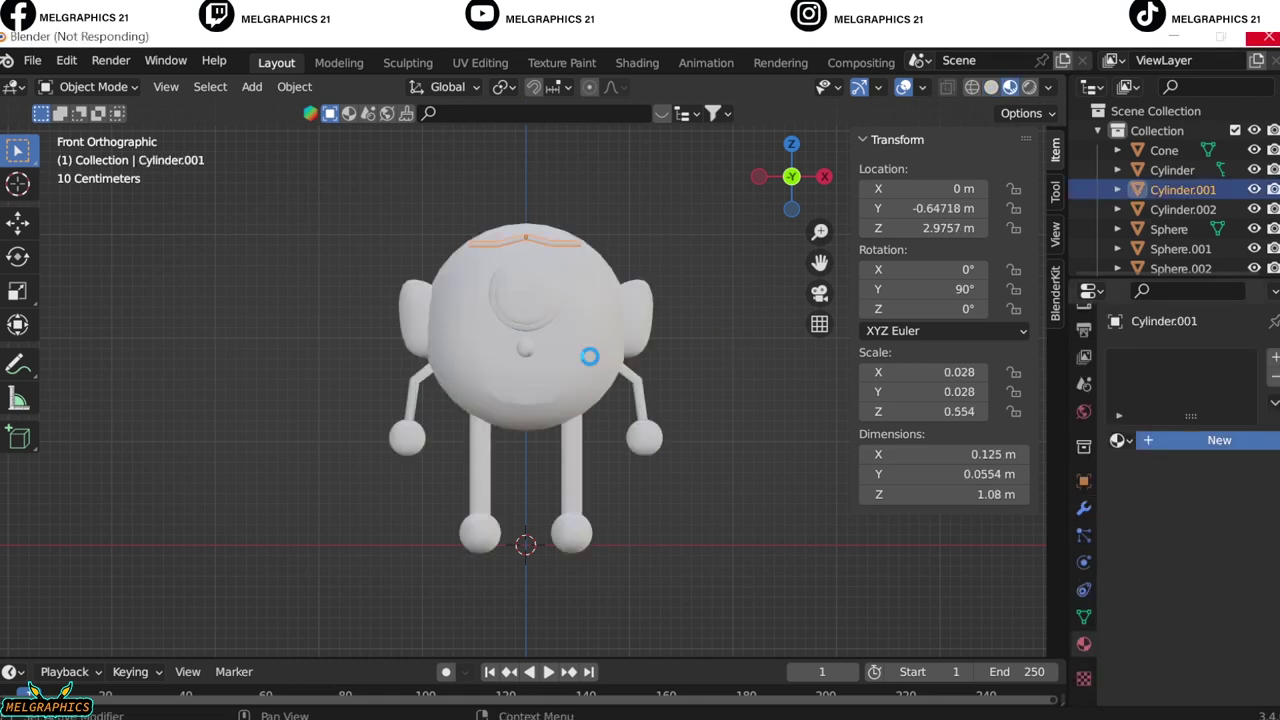
Save the project as 'day 4.blend' on the Desktop
left_click(32, 60)
left_click(45, 212)
left_click(460, 666)
type("day 4.blend")
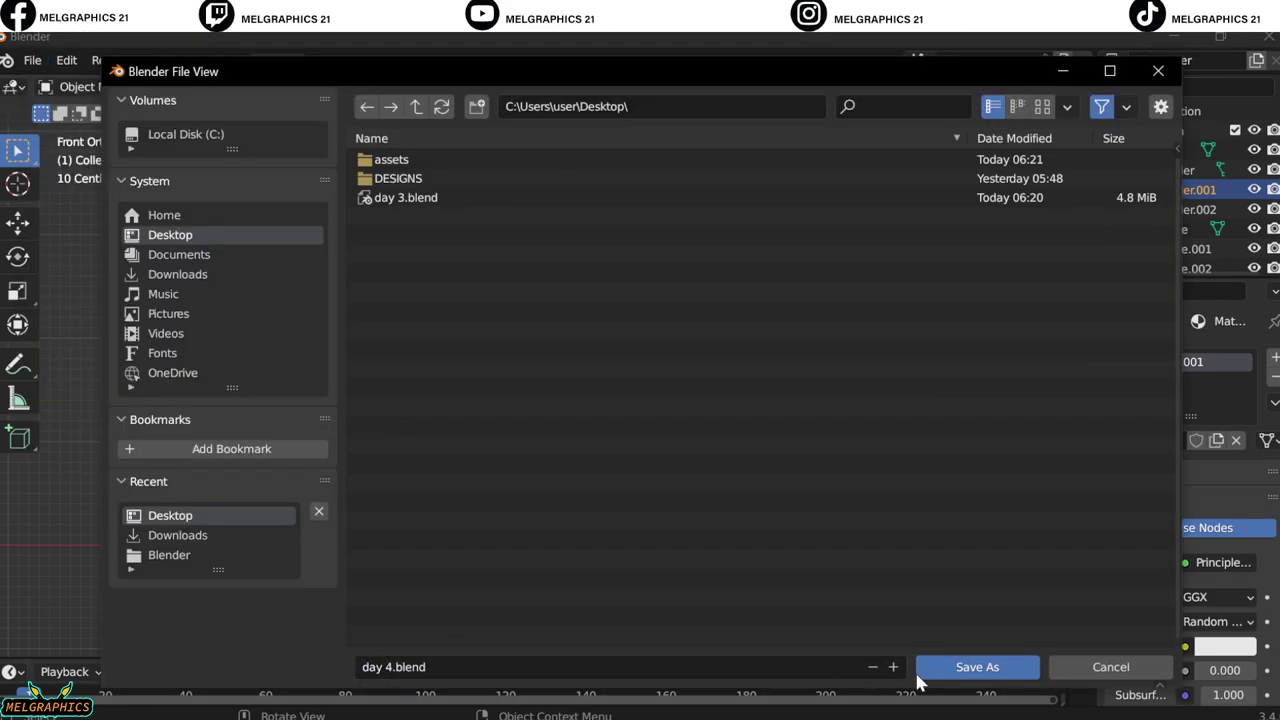
left_click(918, 676)
left_click(1224, 647)
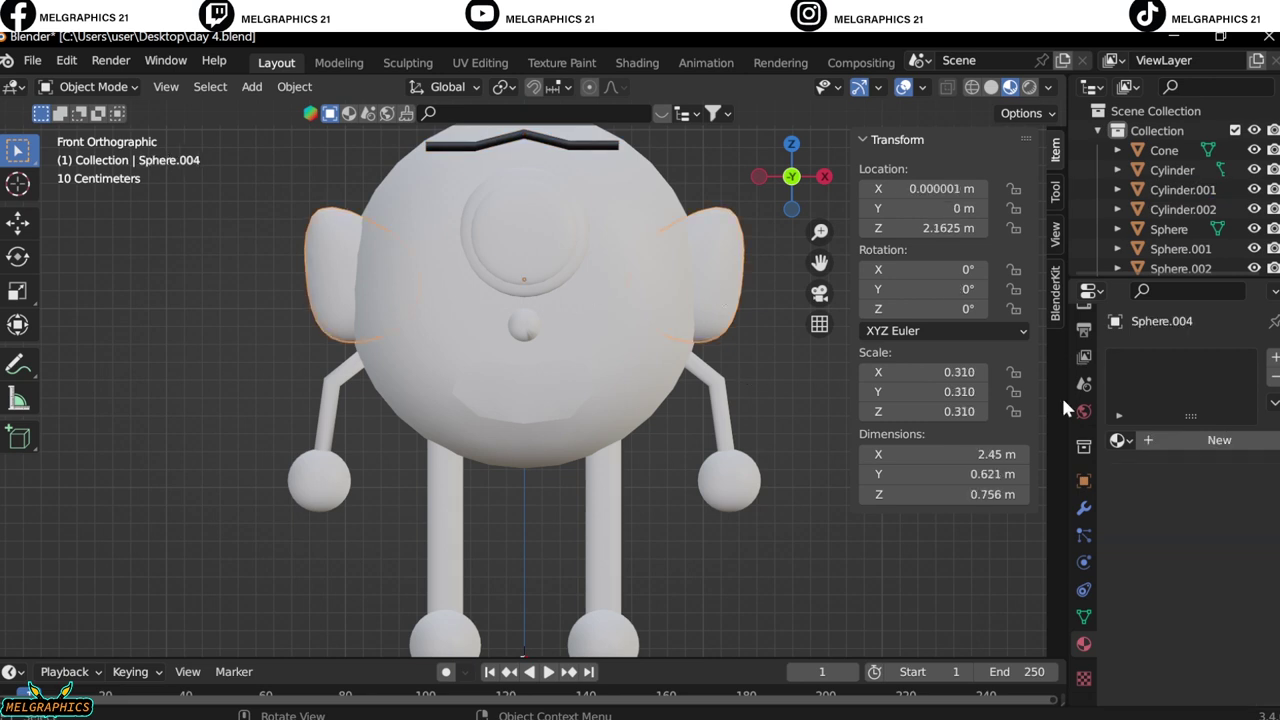
Select the body sphere and adjust its base colour
left_click(1169, 229)
left_click(1232, 442)
mouse_move(1155, 443)
left_mouse_down()
mouse_move(1136, 463)
mouse_move(1110, 436)
left_mouse_up()
scroll(1110, 436, "down", 3, "ctrl")
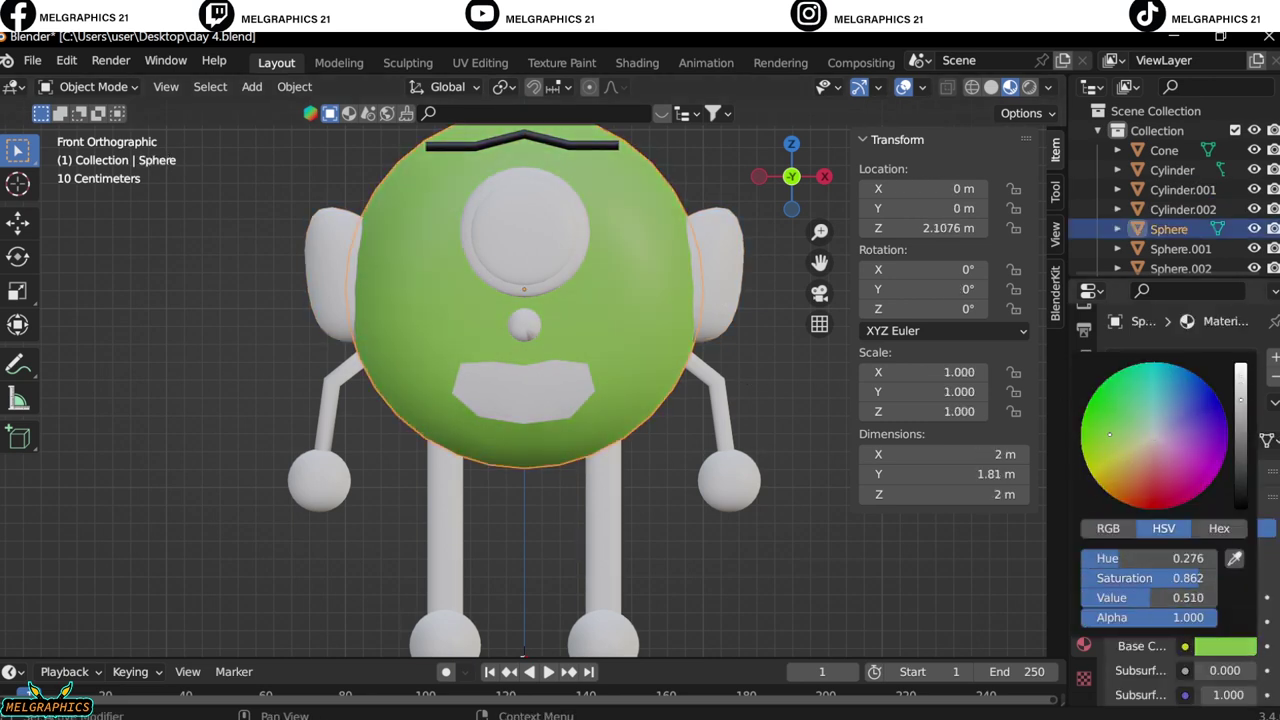
Compare the ears' colour values with the body's
left_click(720, 280)
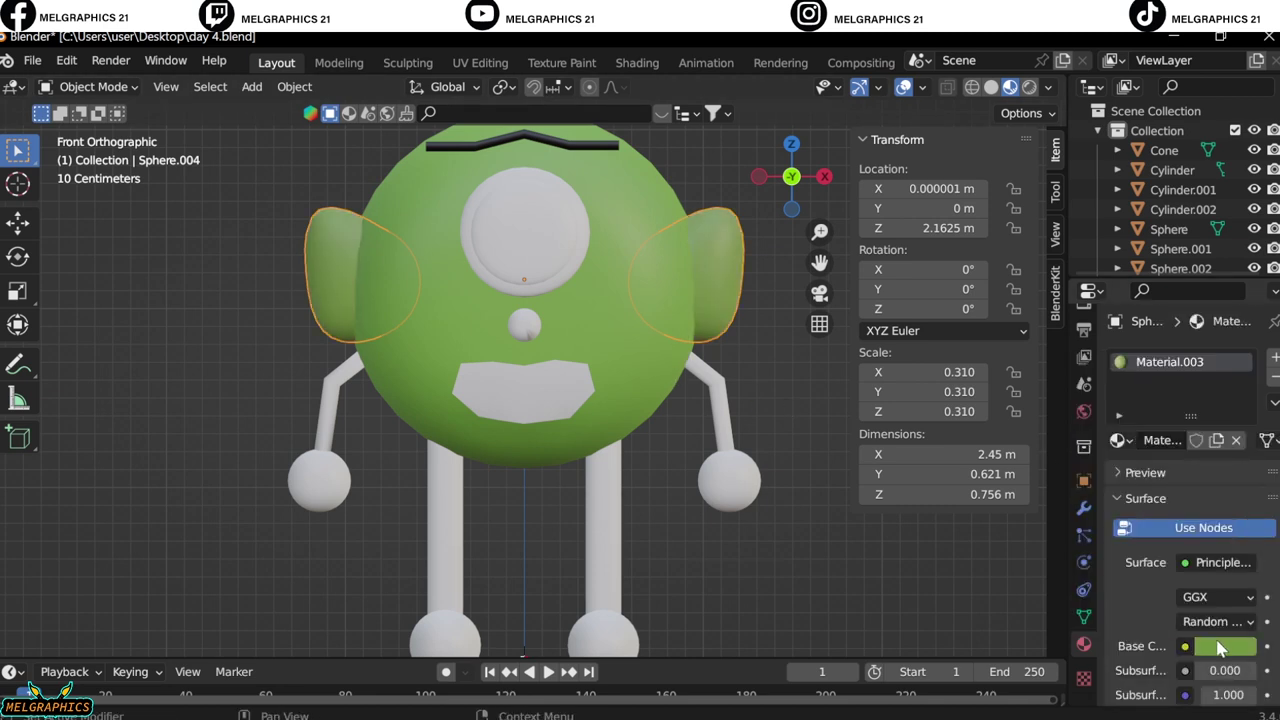
key("ctrl+z")
left_click(1218, 648)
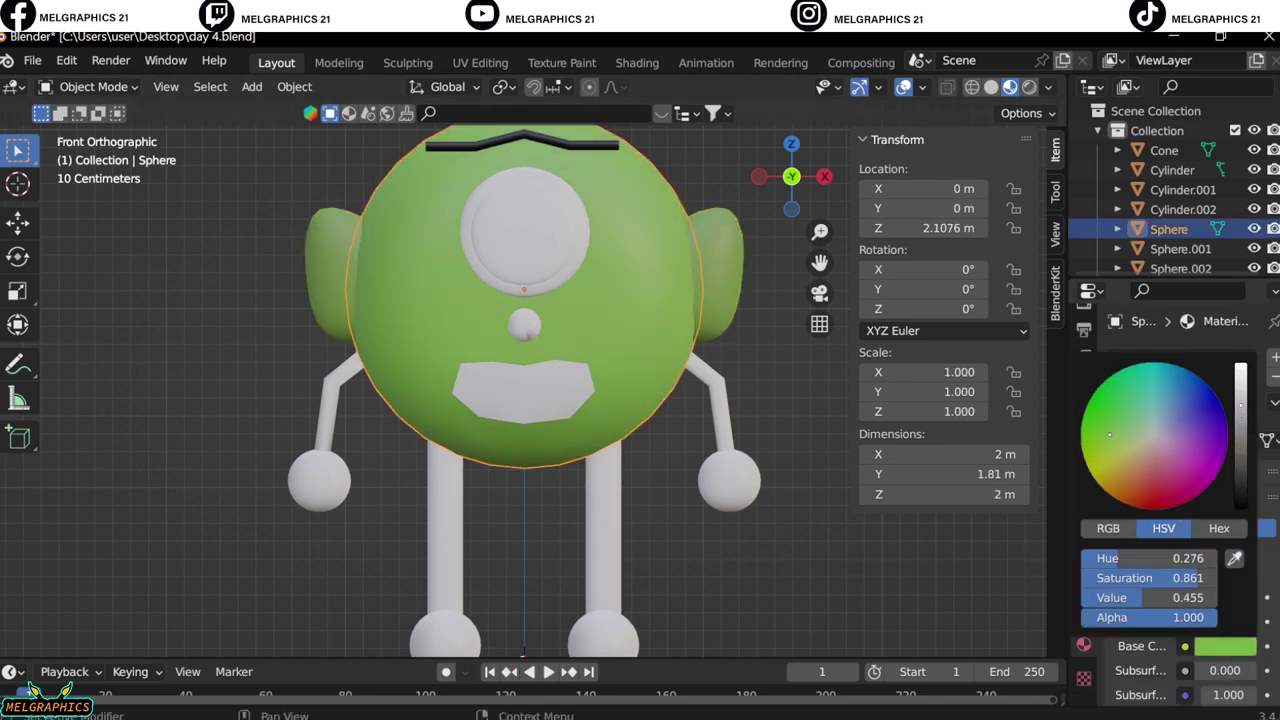
key("ctrl+shift+z")
left_click(1218, 648)
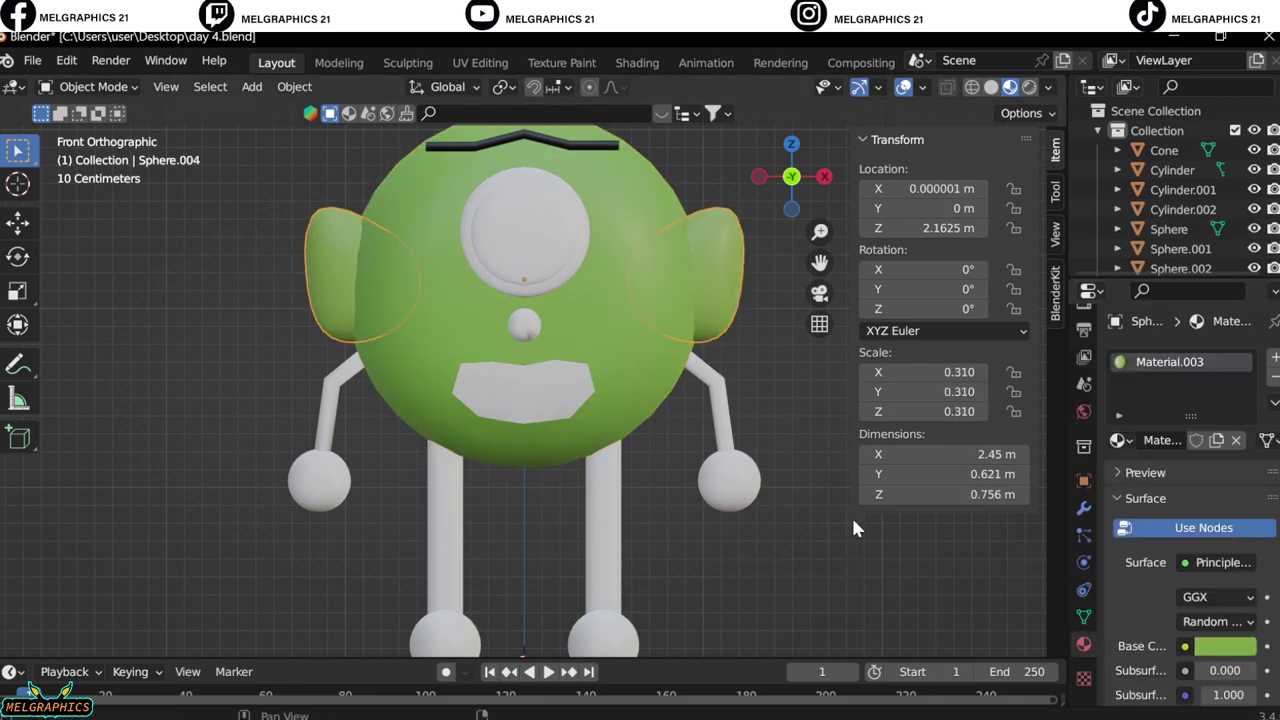
key("ctrl+shift+z")
Give the arms, legs and feet green materials
left_click(727, 432)
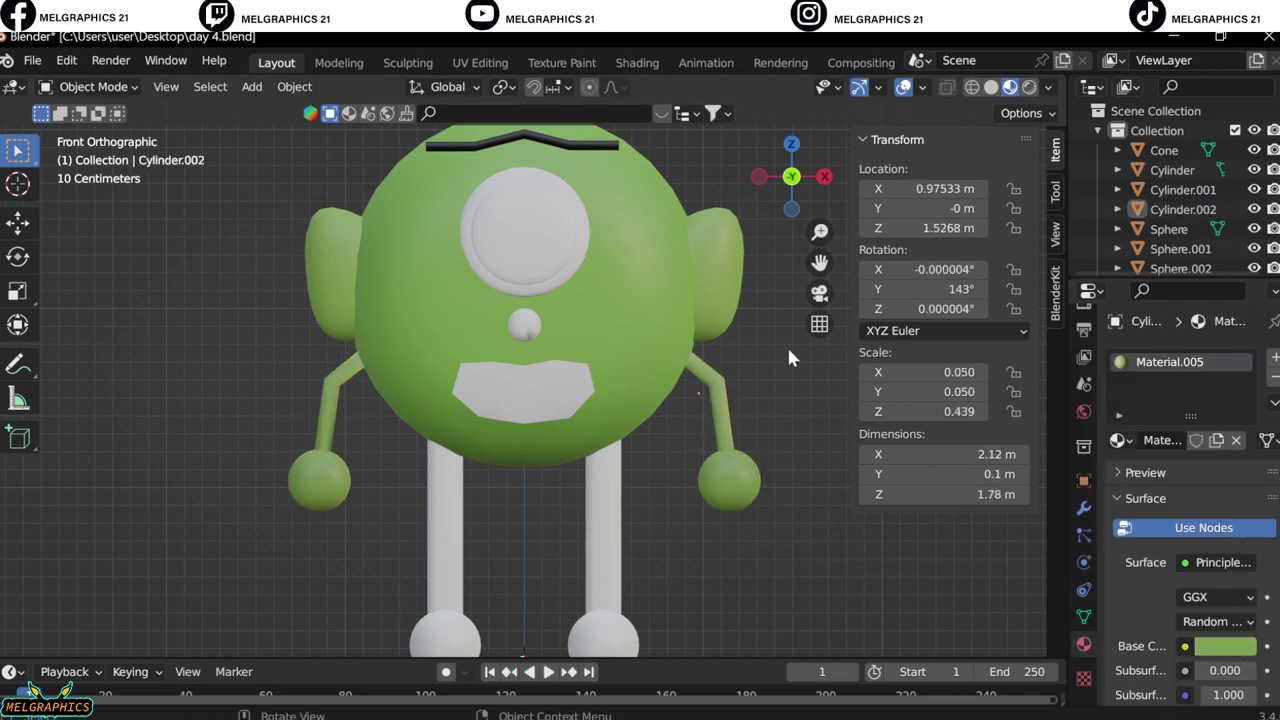
left_click(600, 540)
left_click(1220, 440)
left_click(612, 555)
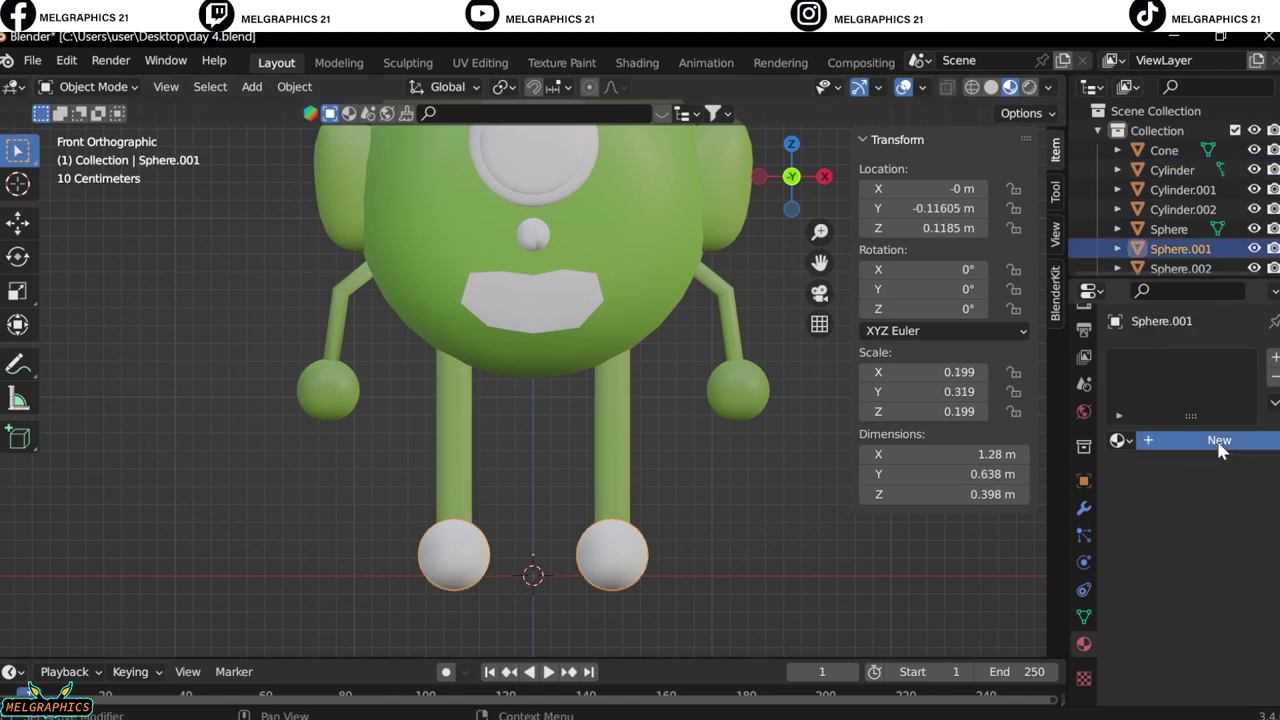
left_click(1220, 440)
left_click(1220, 440)
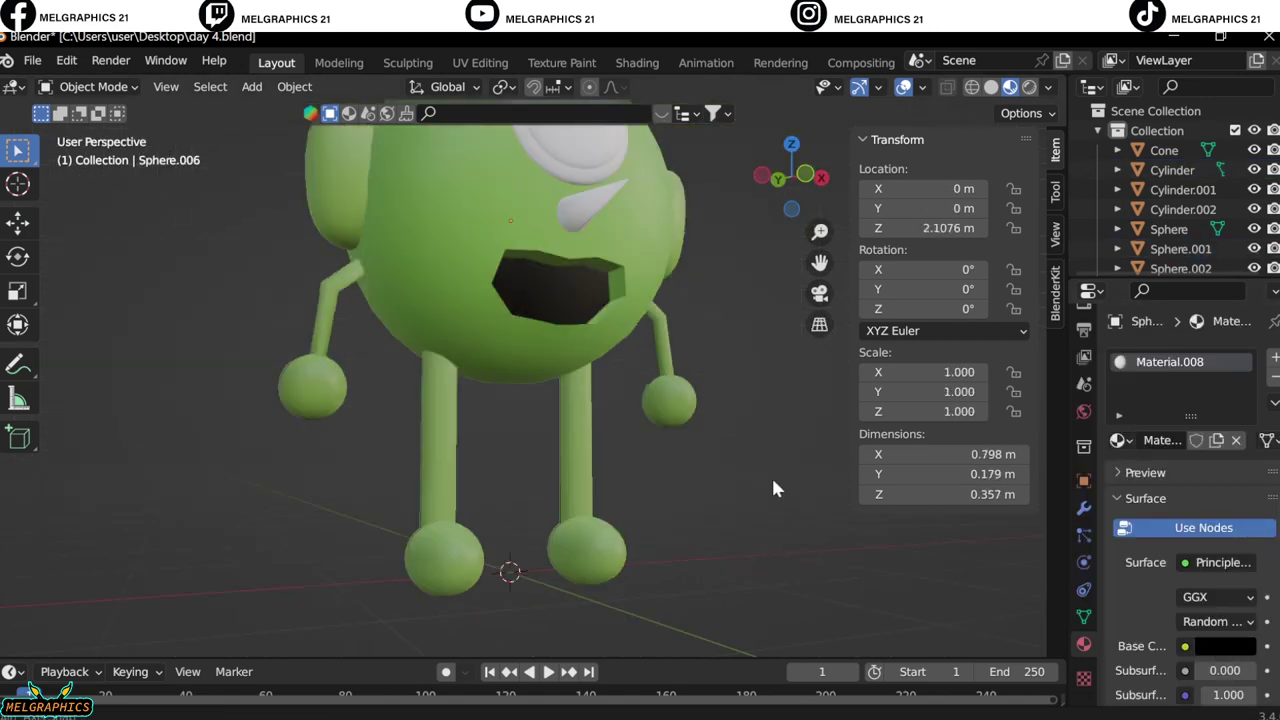
Inspect the mouth mesh from the front and remove its material
middle_click_drag(771, 488, 666, 523)
scroll(714, 431, "down", 3)
key("KP_1")
scroll(549, 380, "up", 4)
scroll(545, 430, "up", 2)
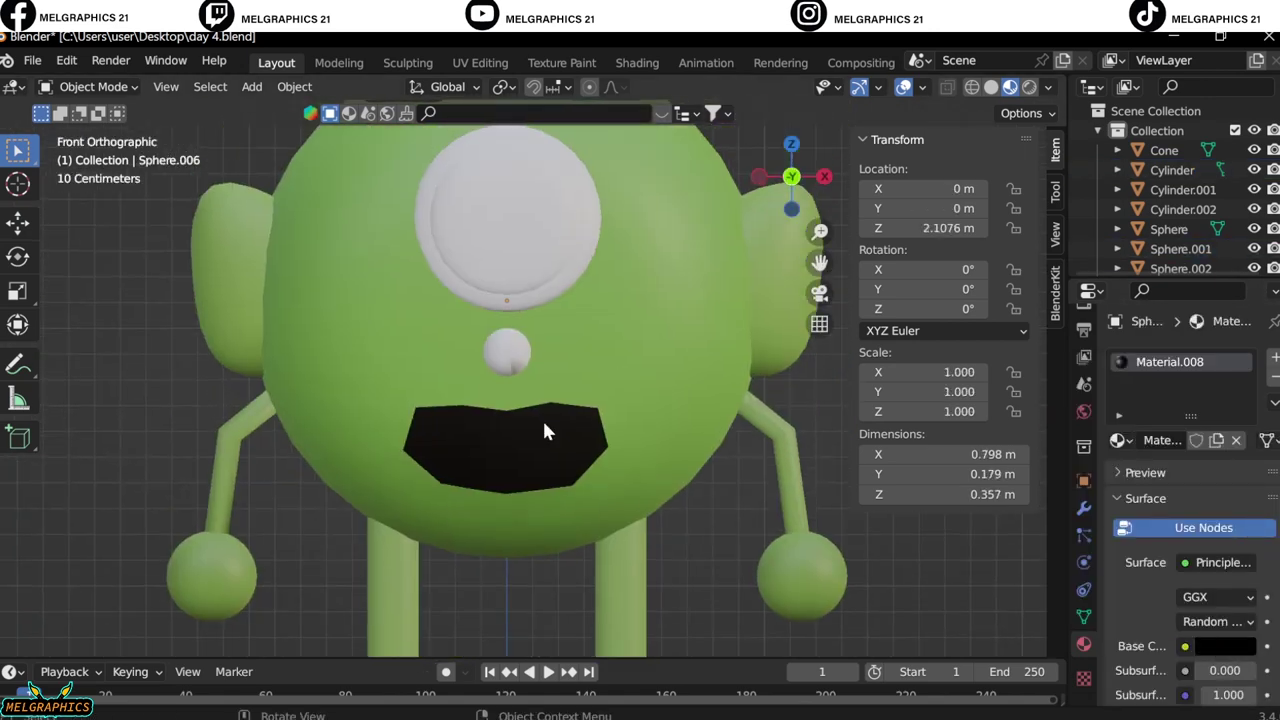
key("Tab")
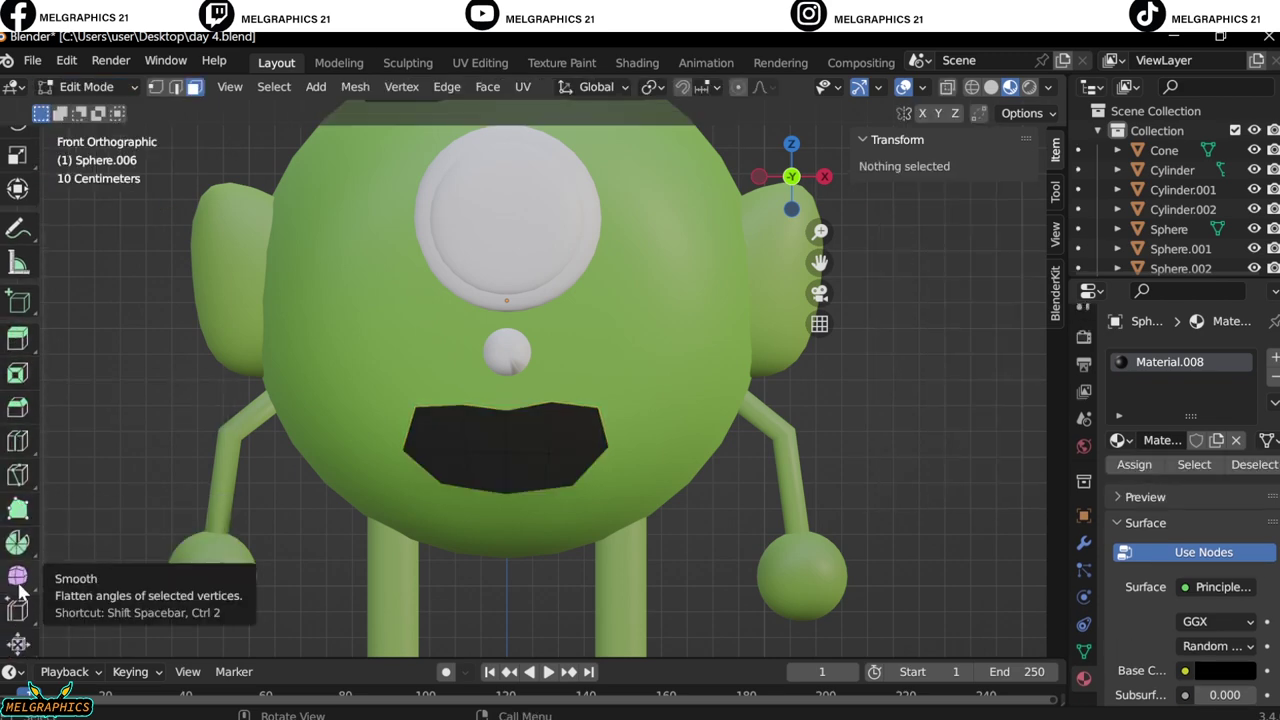
scroll(531, 466, "up", 2)
key("Tab")
left_click(1274, 378)
Add a material to the nose and give the eye a black material
middle_click_drag(730, 480, 772, 494)
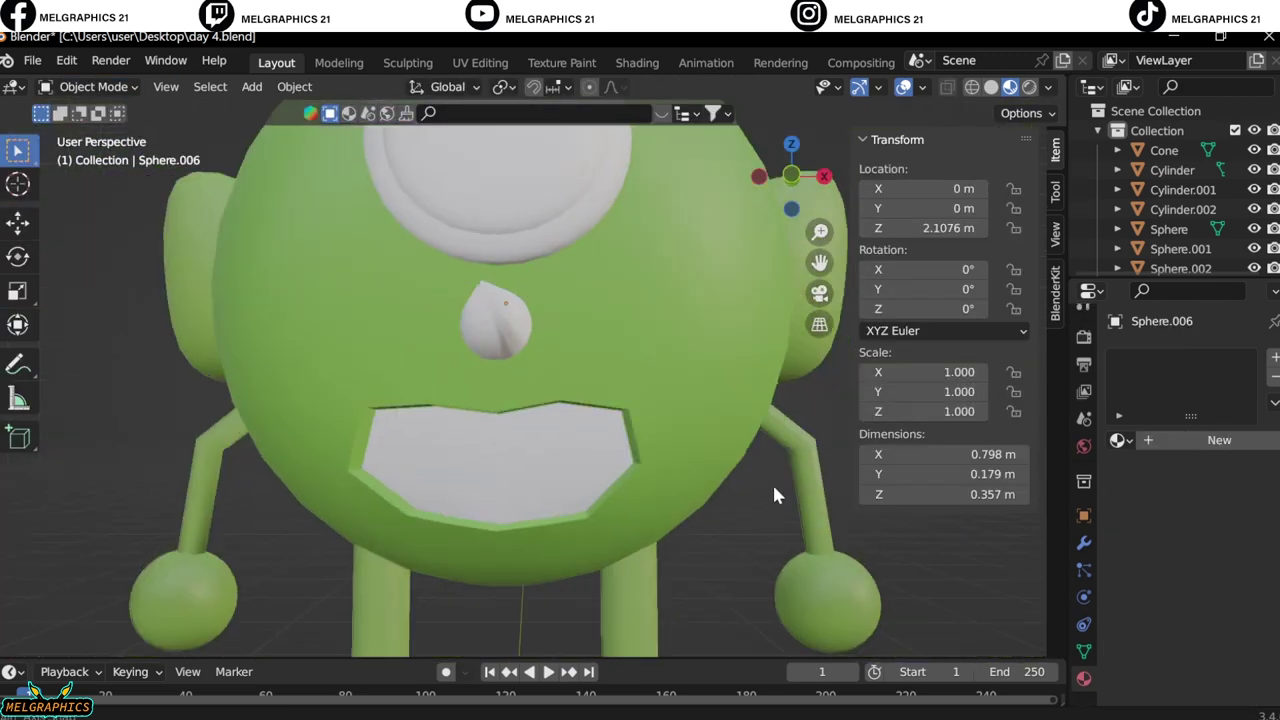
left_click(1163, 150)
left_click(1219, 440)
scroll(712, 420, "down", 3)
left_click(513, 278)
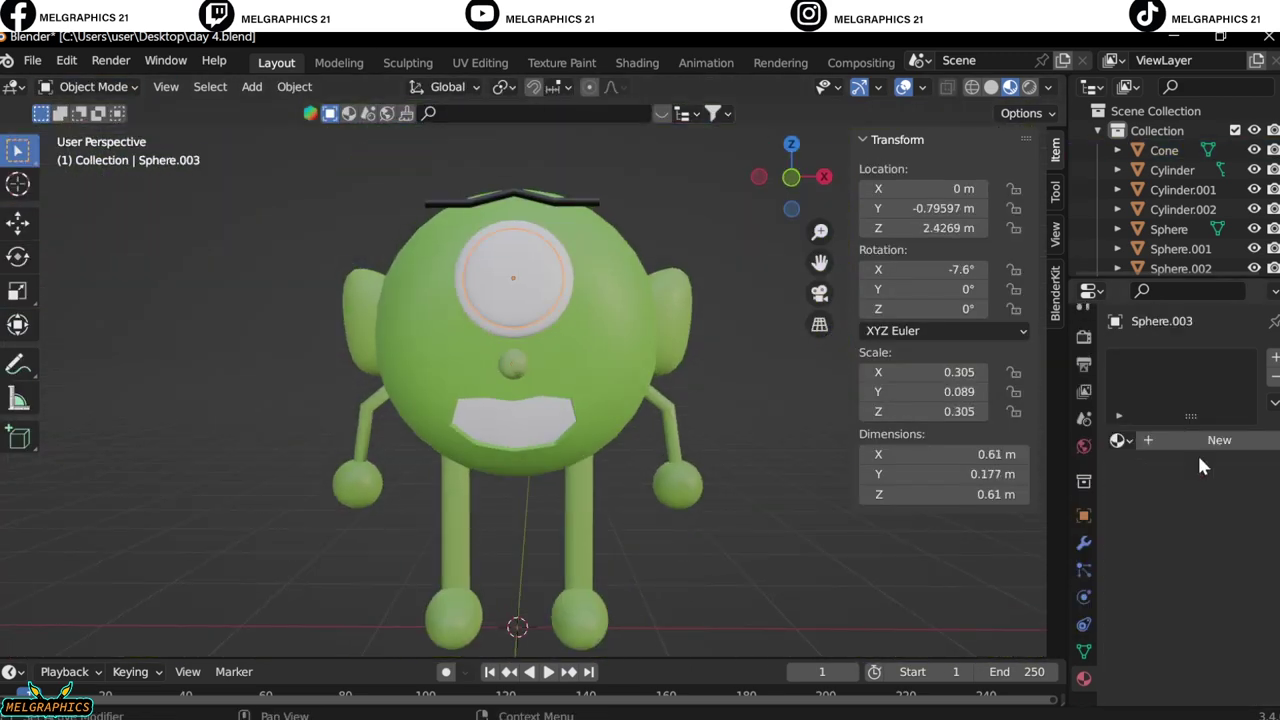
left_click(1219, 440)
left_click(1230, 646)
scroll(560, 400, "down", 3)
scroll(586, 385, "up", 3)
left_click(586, 385)
Delete the old body sphere, add a new UV sphere and raise it along Z
key("Delete")
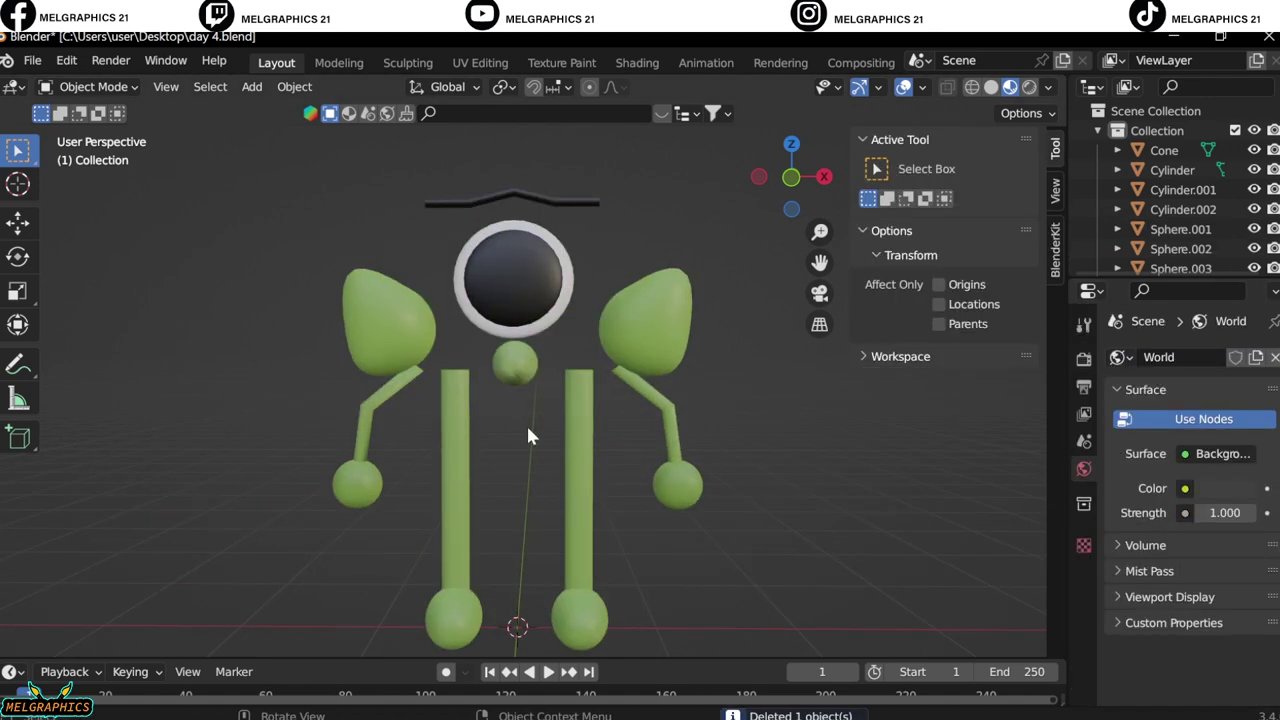
key("shift+a")
left_click(600, 480)
key("g")
key("z")
left_click(608, 157)
Centre the new sphere along Y from the side view and check its placement
key("KP_3")
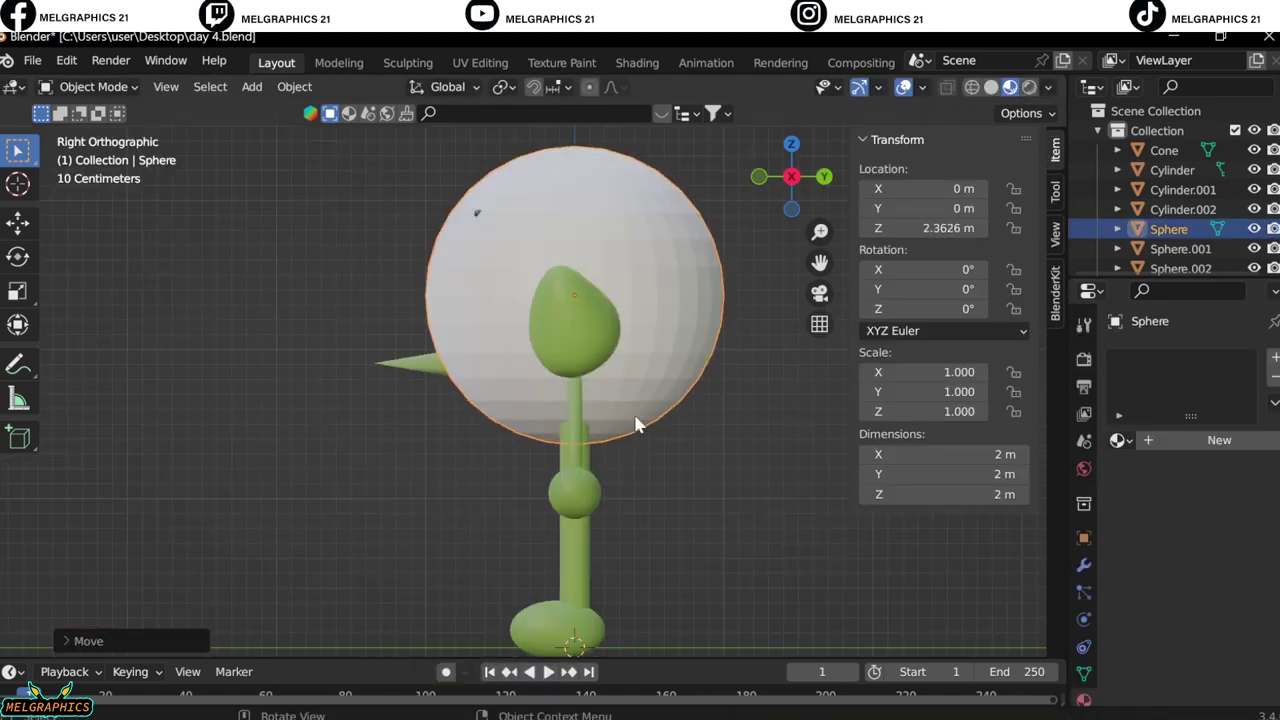
key("g")
key("y")
left_click(677, 428)
key("KP_1")
middle_click_drag(750, 402, 737, 450)
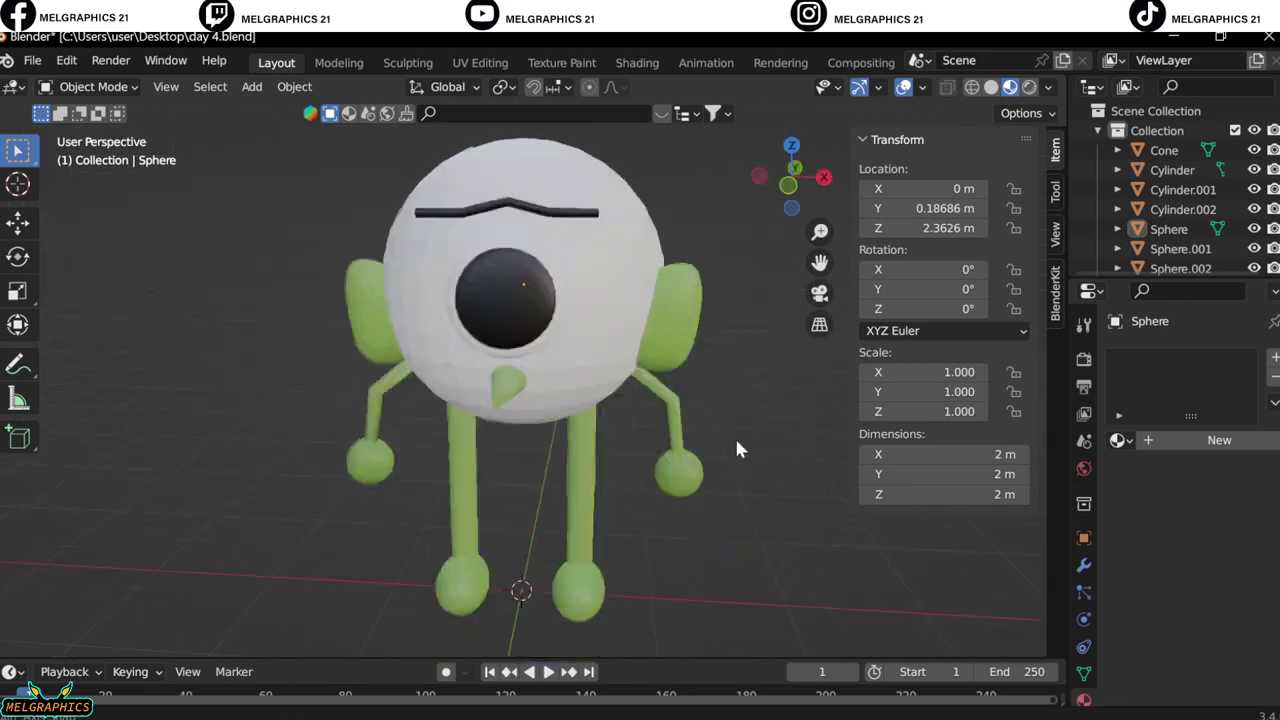
key("KP_1")
Shade the new sphere smooth and give it a new material
right_click(560, 250)
left_click(543, 246)
left_click(1219, 440)
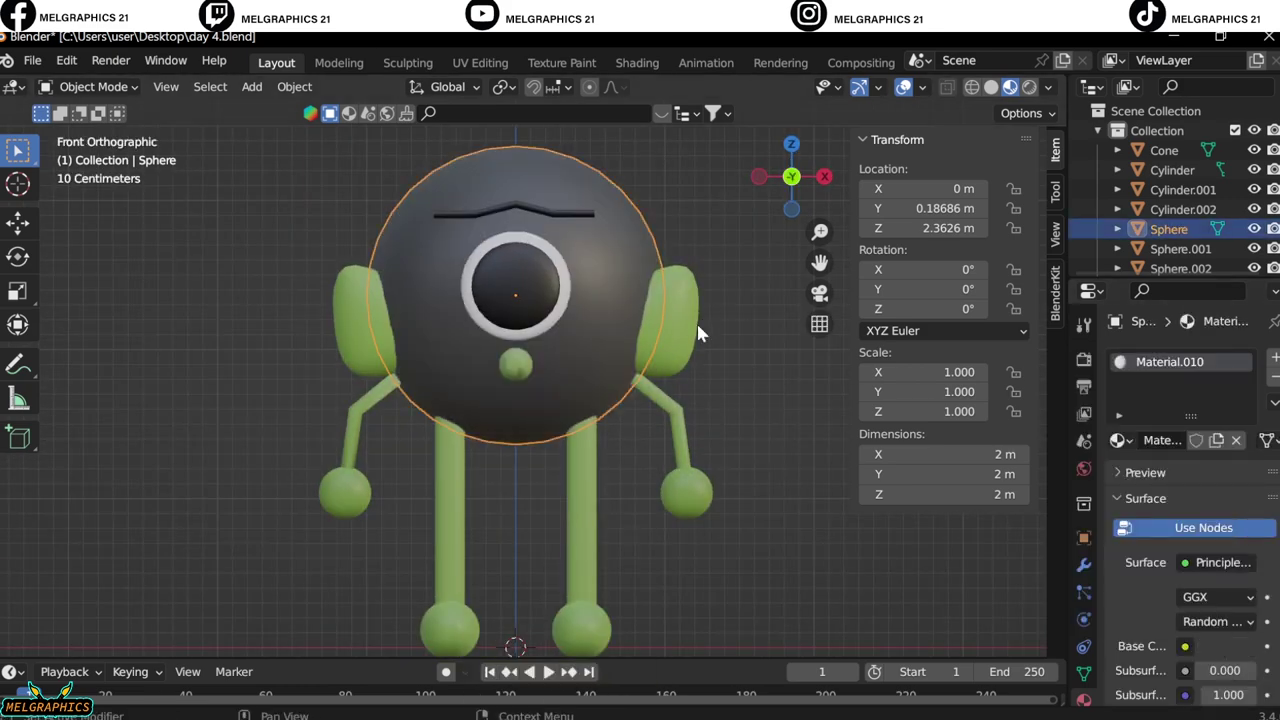
scroll(1197, 638, "down", 3)
key("e")
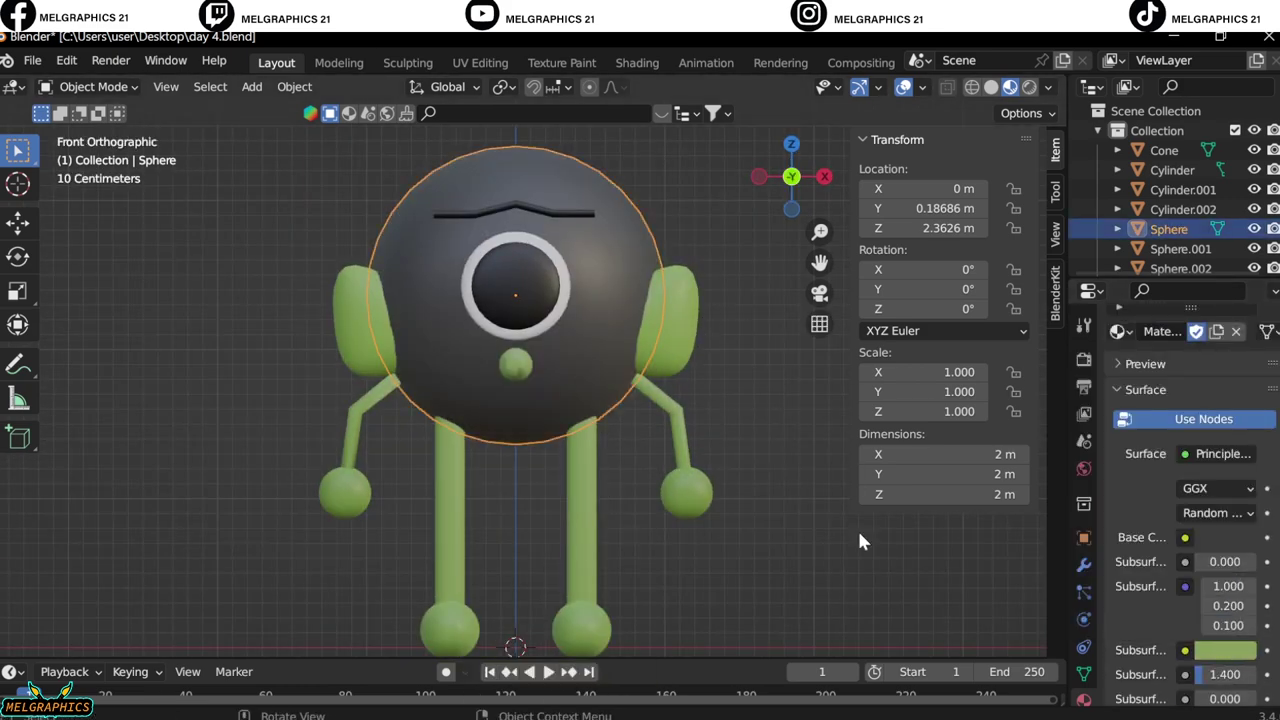
scroll(1212, 453, "up", 2)
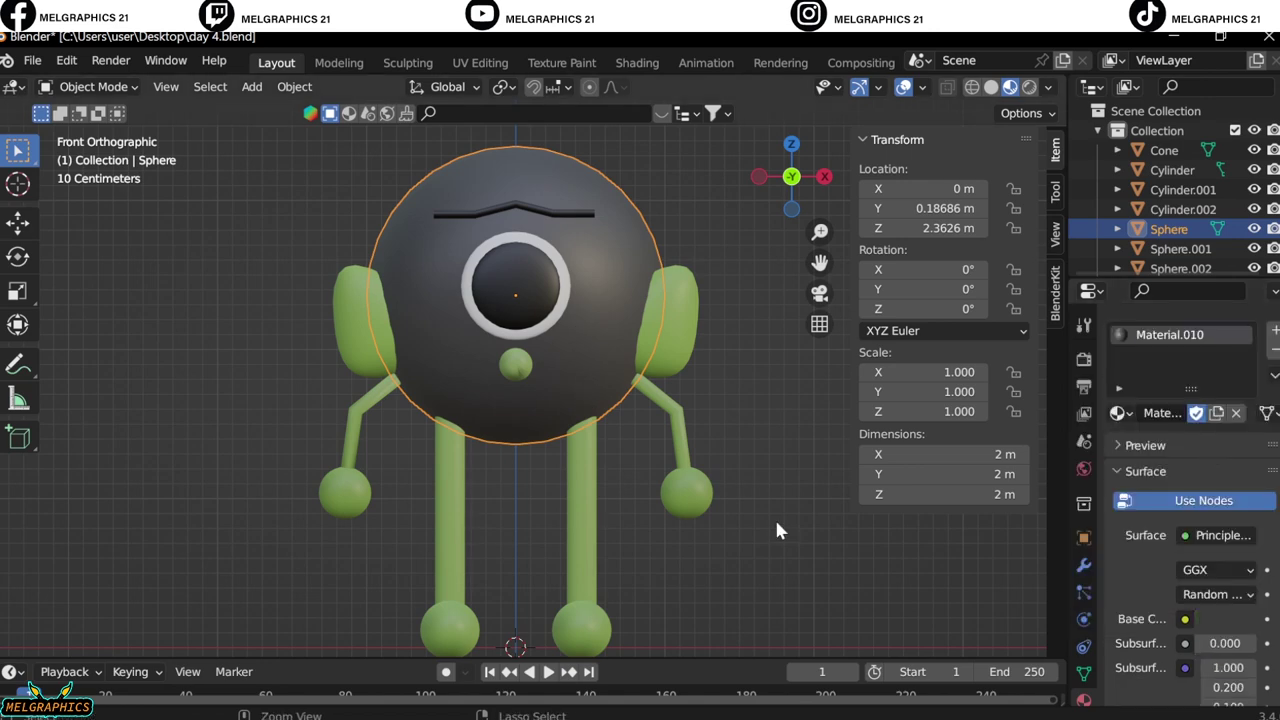
middle_click_drag(720, 405, 790, 430)
Read the ears' colour values and open the body's base colour for editing
left_click(1225, 619)
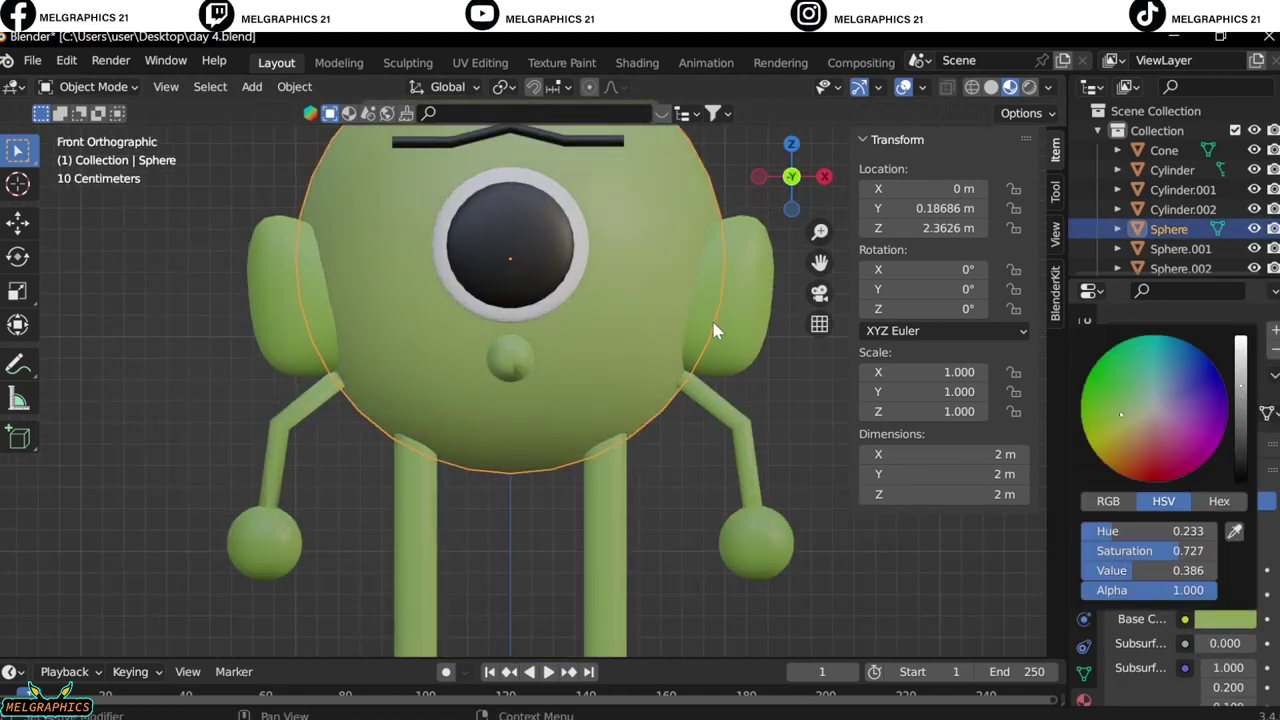
left_click(714, 330)
left_click(1222, 622)
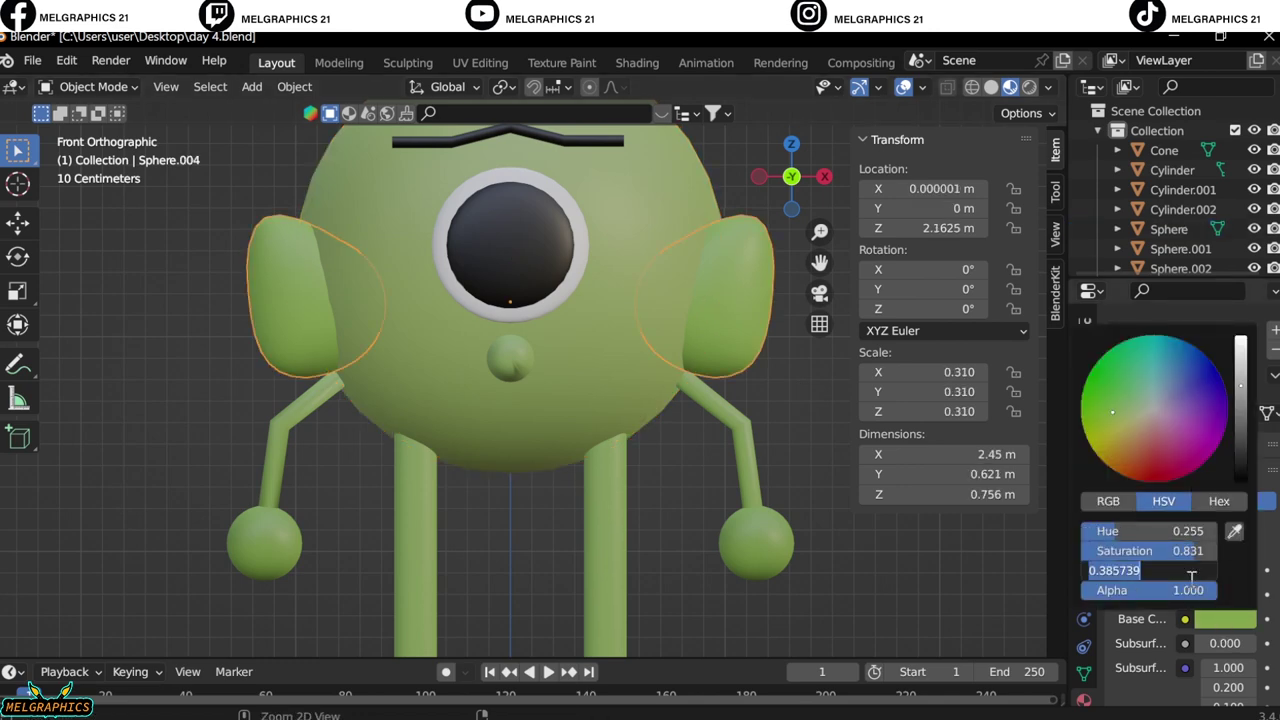
left_click(1168, 229)
left_click(1225, 619)
left_click(1178, 570)
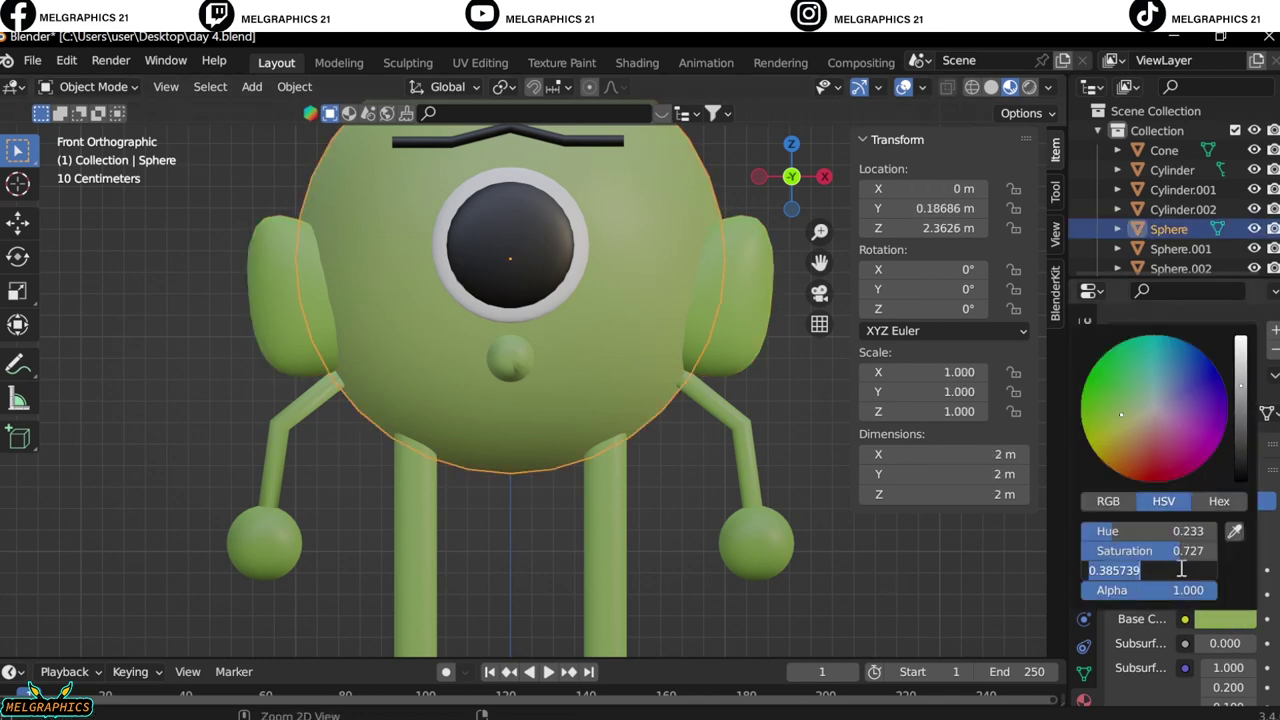
Paste the ears' saturation and hue (0.255) into the body's base colour
key("super+v")
key("Escape")
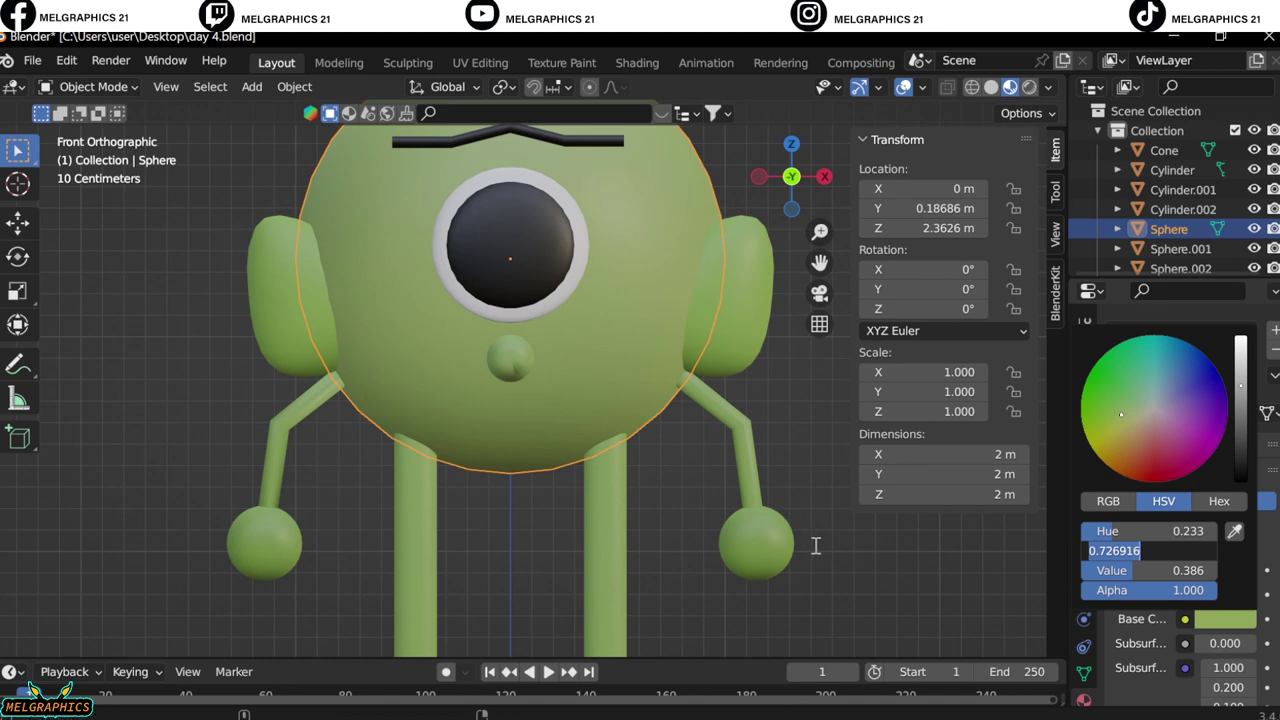
key("super+v")
left_click(1069, 324)
key("shift+Tab")
type("0.255174")
left_click(1069, 395)
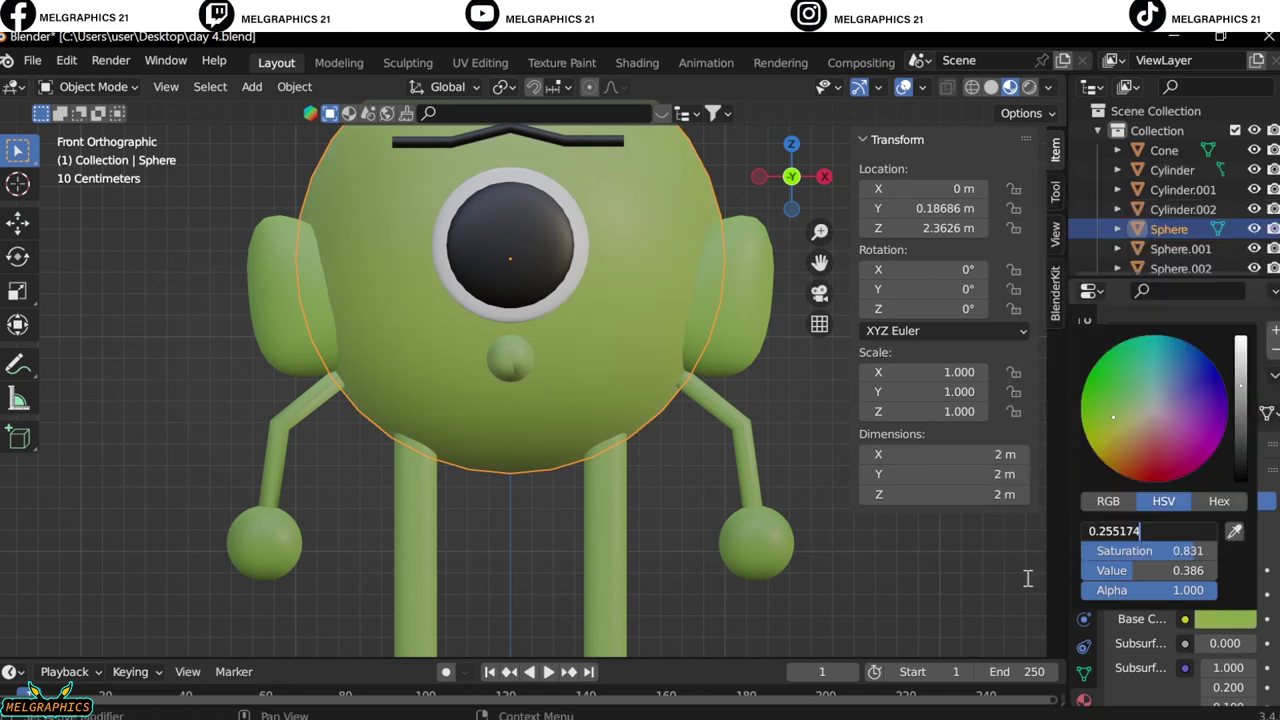
Save the project to day 4.blend
scroll(673, 413, "down", 3)
scroll(600, 430, "down", 2)
key("ctrl+s")
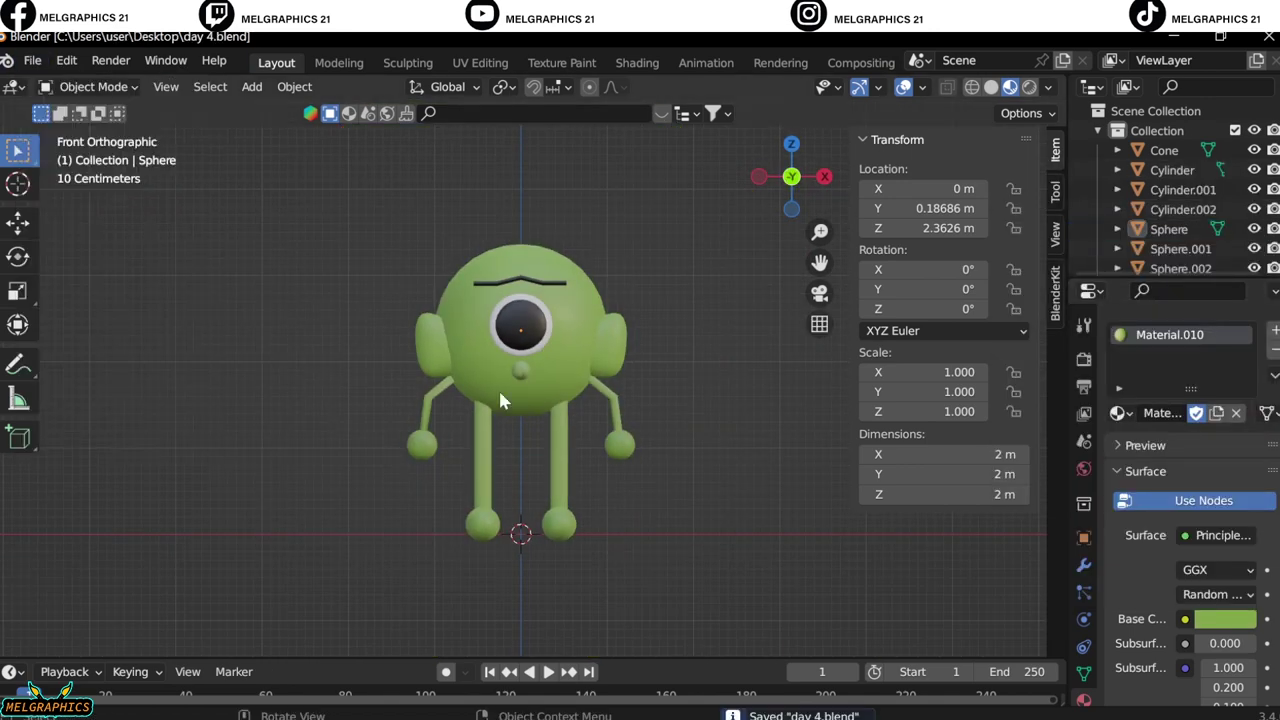
mouse_move(500, 400)
middle_mouse_down()
mouse_move(541, 375)
mouse_move(393, 140)
middle_mouse_up()
Add an area light, tilt it 90° on X, and move it in front of the character
key("shift+a")
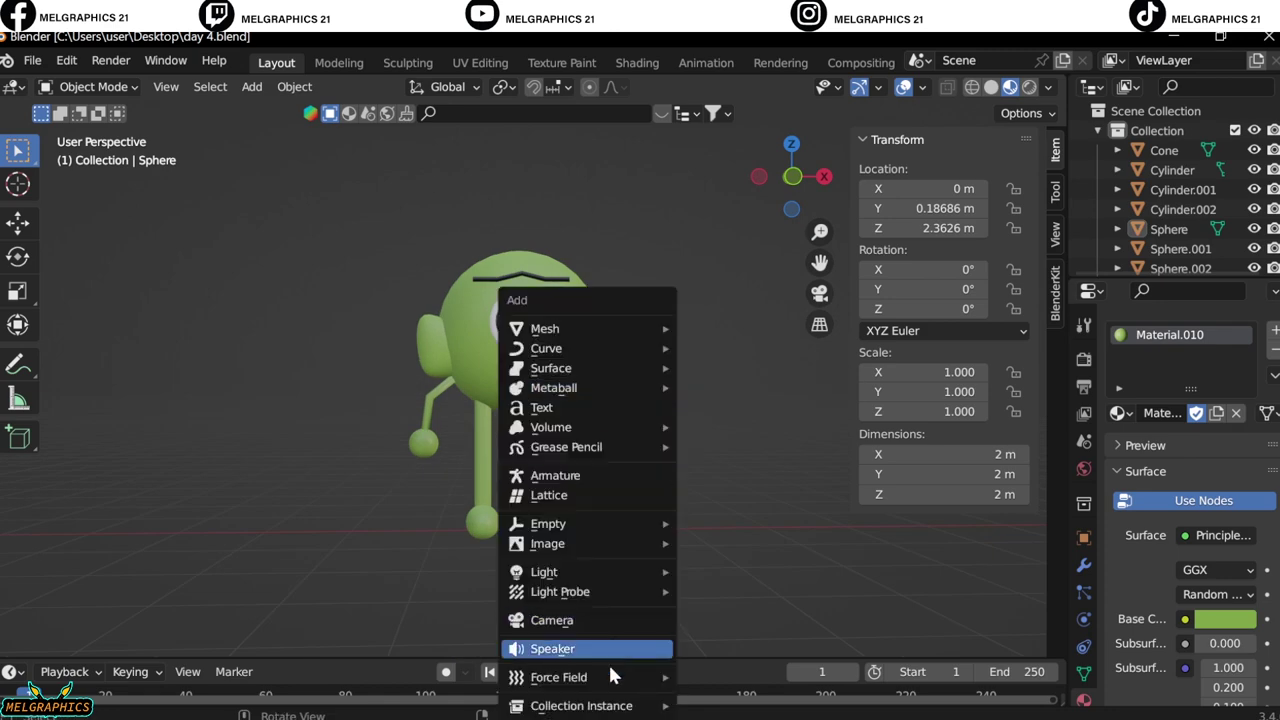
key("KP_1")
key("shift+a")
left_click(830, 637)
key("KP_3")
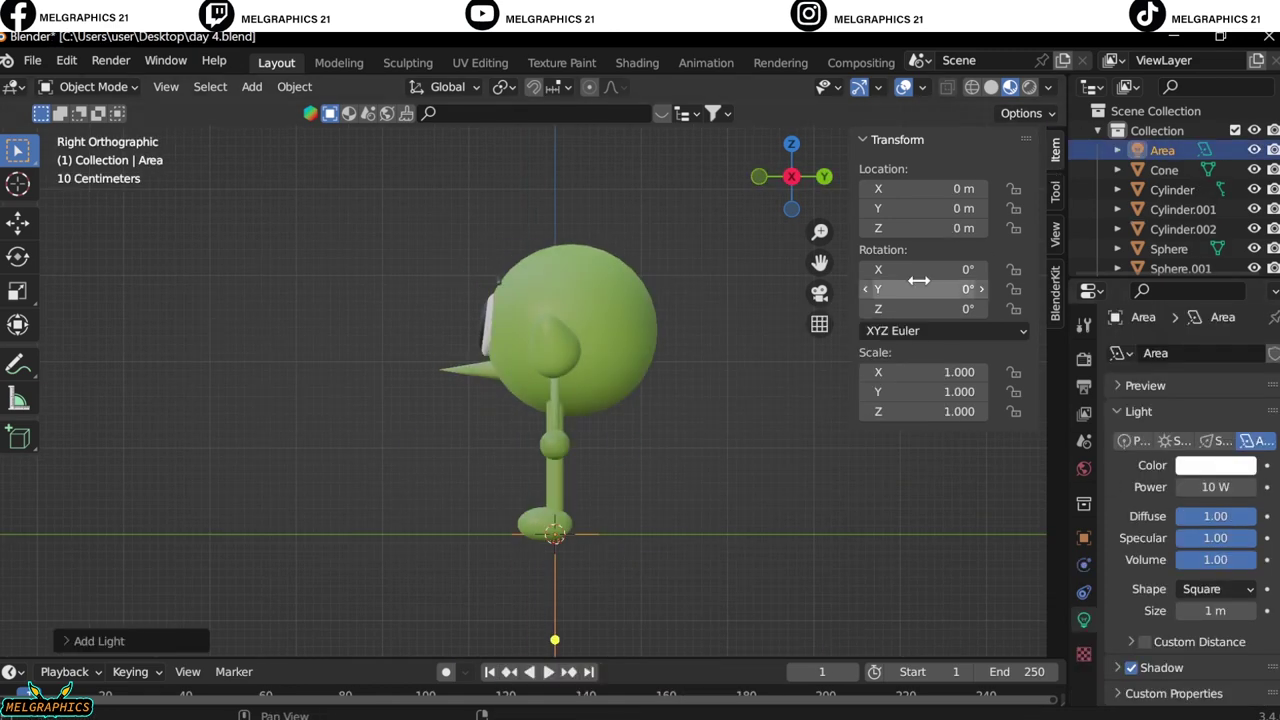
type("90")
key("Return")
key("g")
key("y")
left_click(333, 496)
key("g")
key("z")
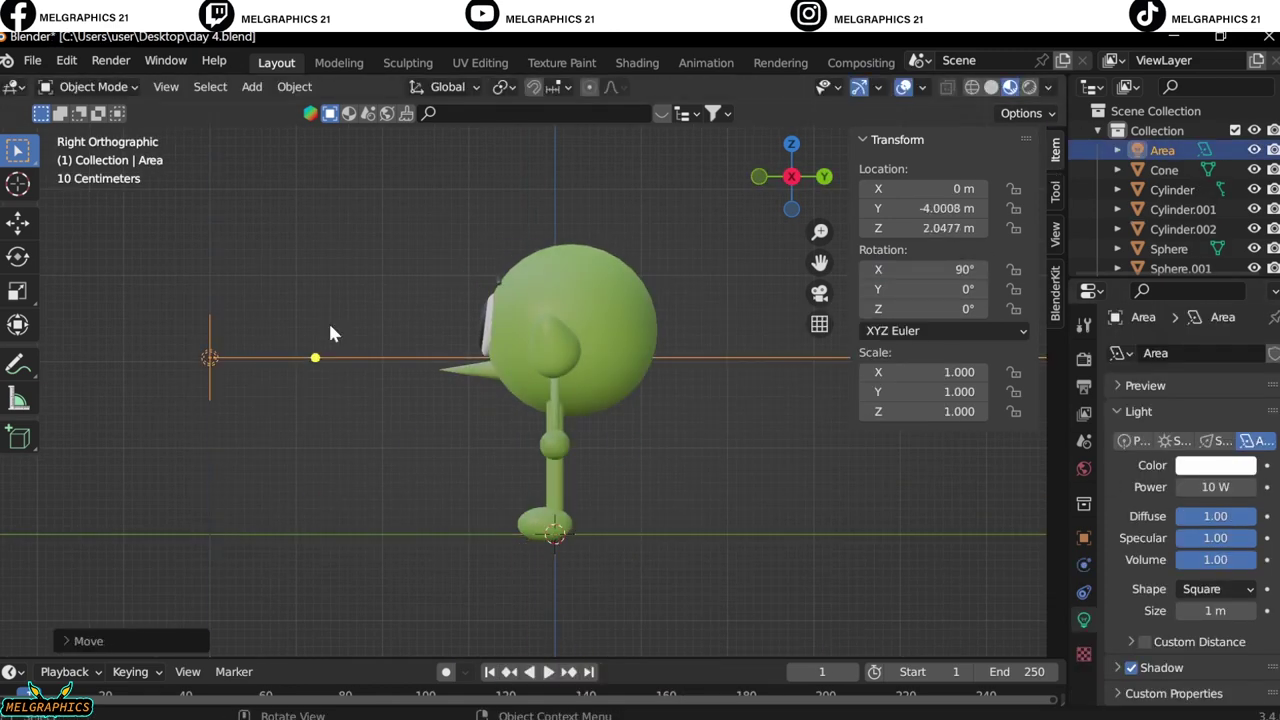
left_click(328, 320)
Slide the area light along Y so it sits in front of the character
key("g")
key("y")
left_click(195, 355)
key("KP_7")
key("g")
key("y")
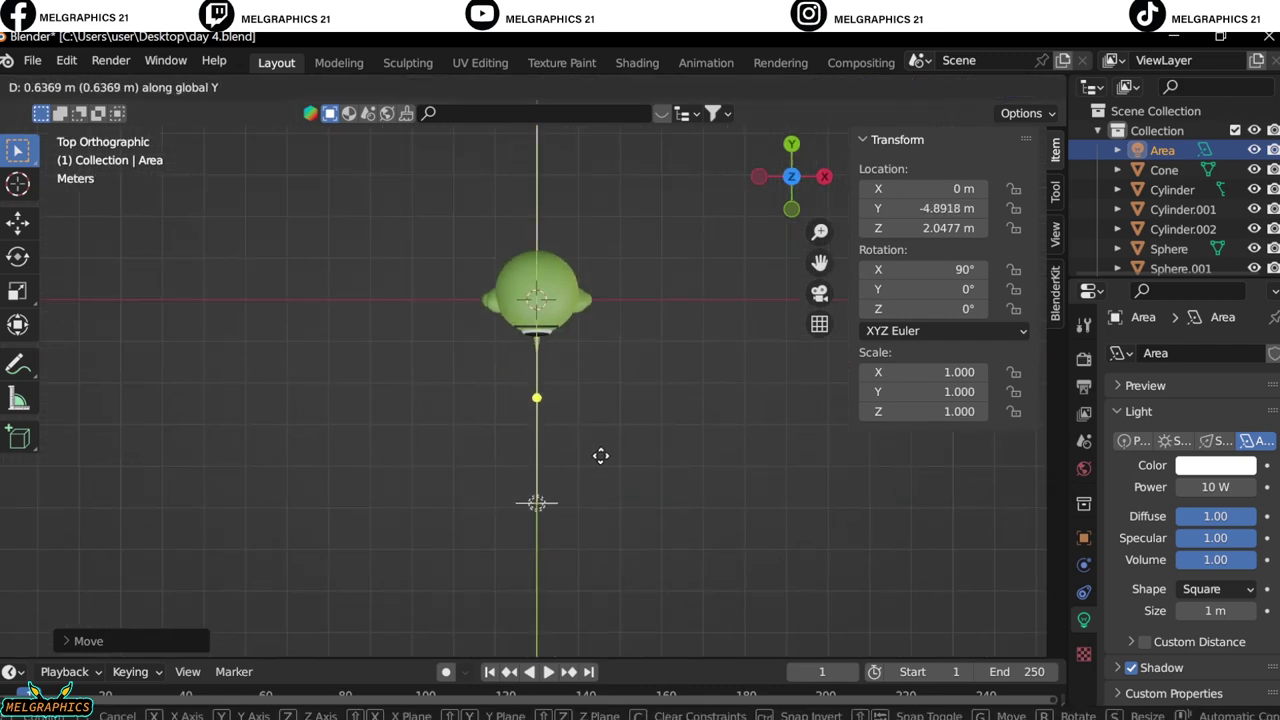
left_click(600, 465)
Turn the light 45° on Z toward the character and shift it to the right side
key("Return")
key("g")
key("x")
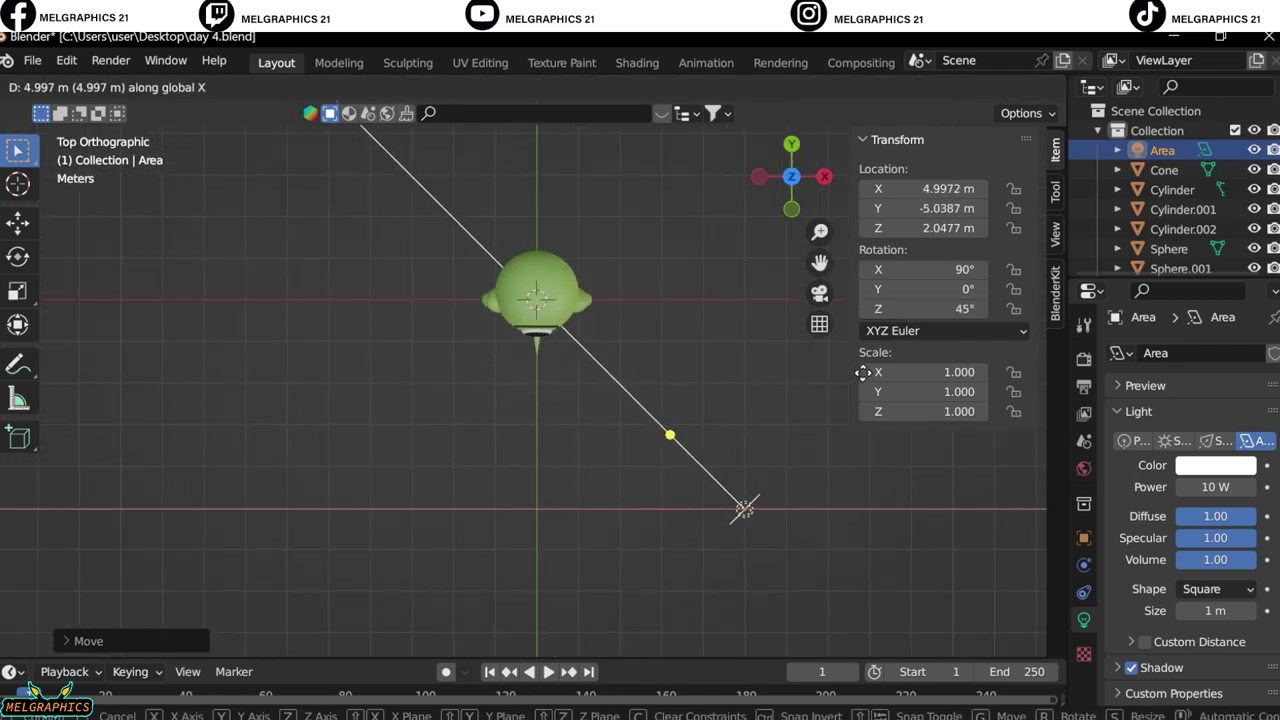
left_click(743, 508)
right_click(740, 495)
left_click(740, 491)
right_click(740, 491)
double_click(922, 316)
Duplicate the angled area light and place the copy on the left side
key("g")
key("x")
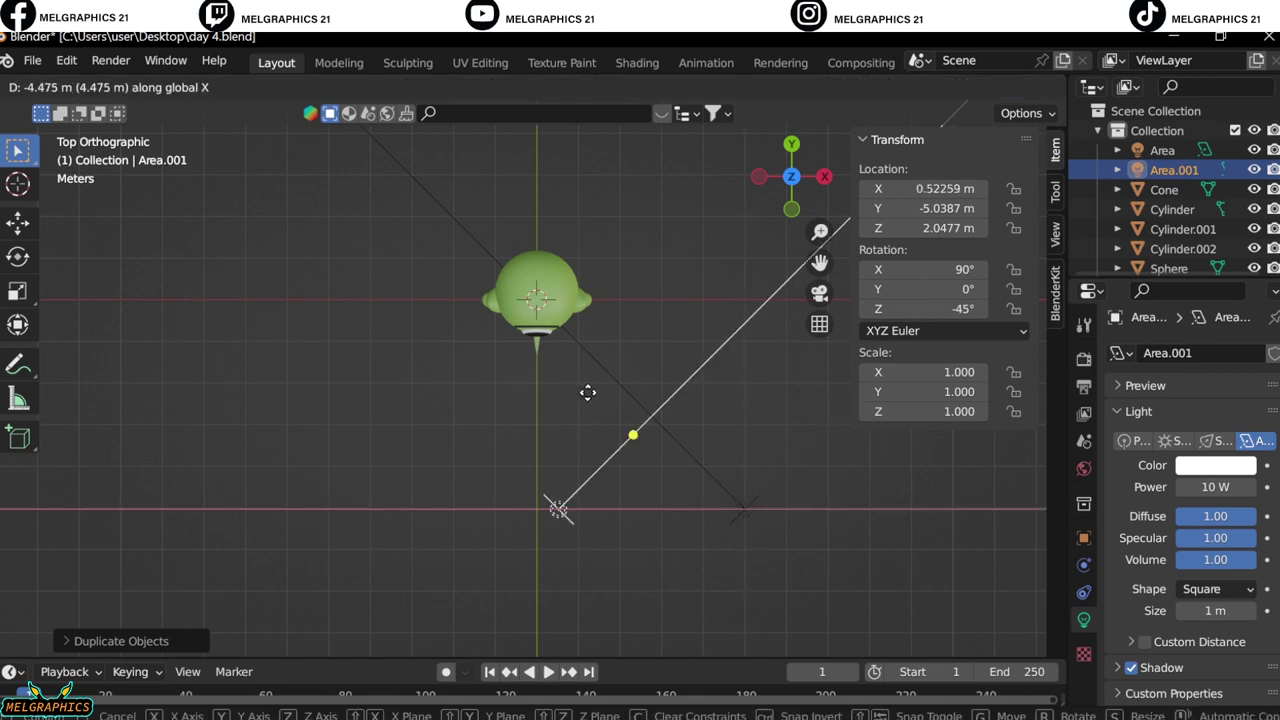
left_click(384, 420)
right_click(400, 437)
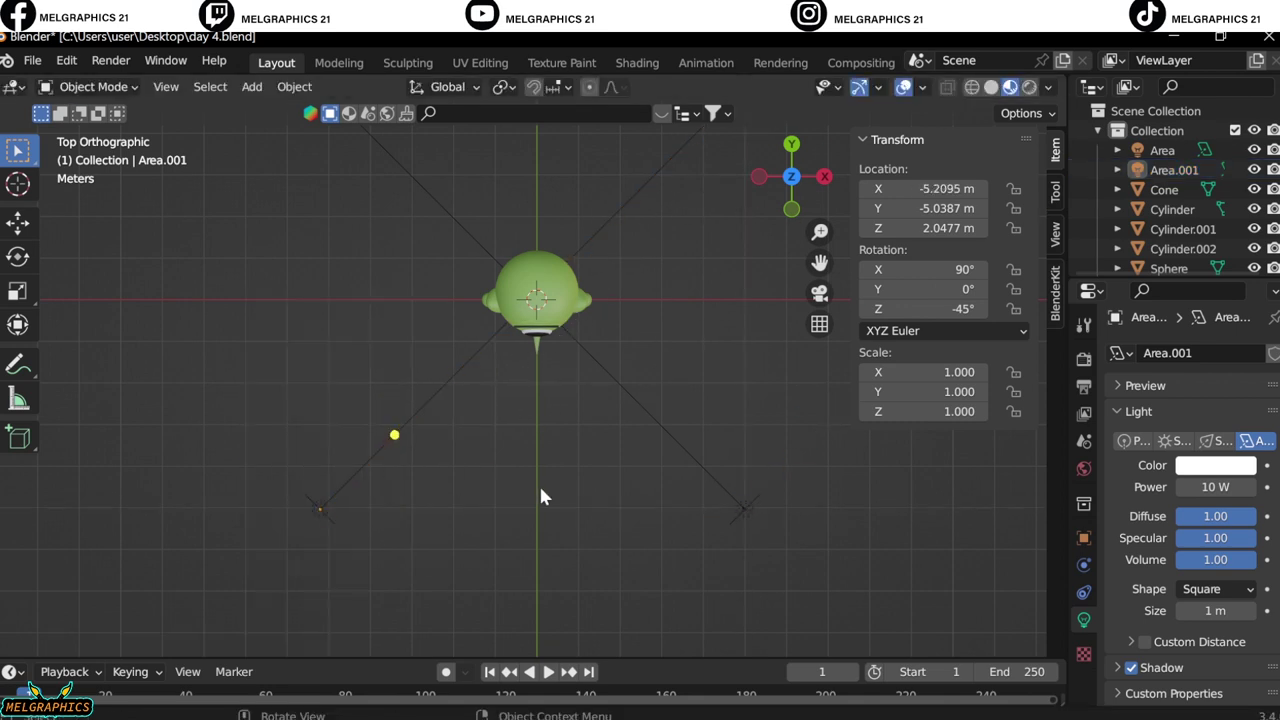
Add a third area light and raise it high above the character, around Z 7
key("shift+a")
left_click(620, 553)
key("KP_3")
key("g")
key("z")
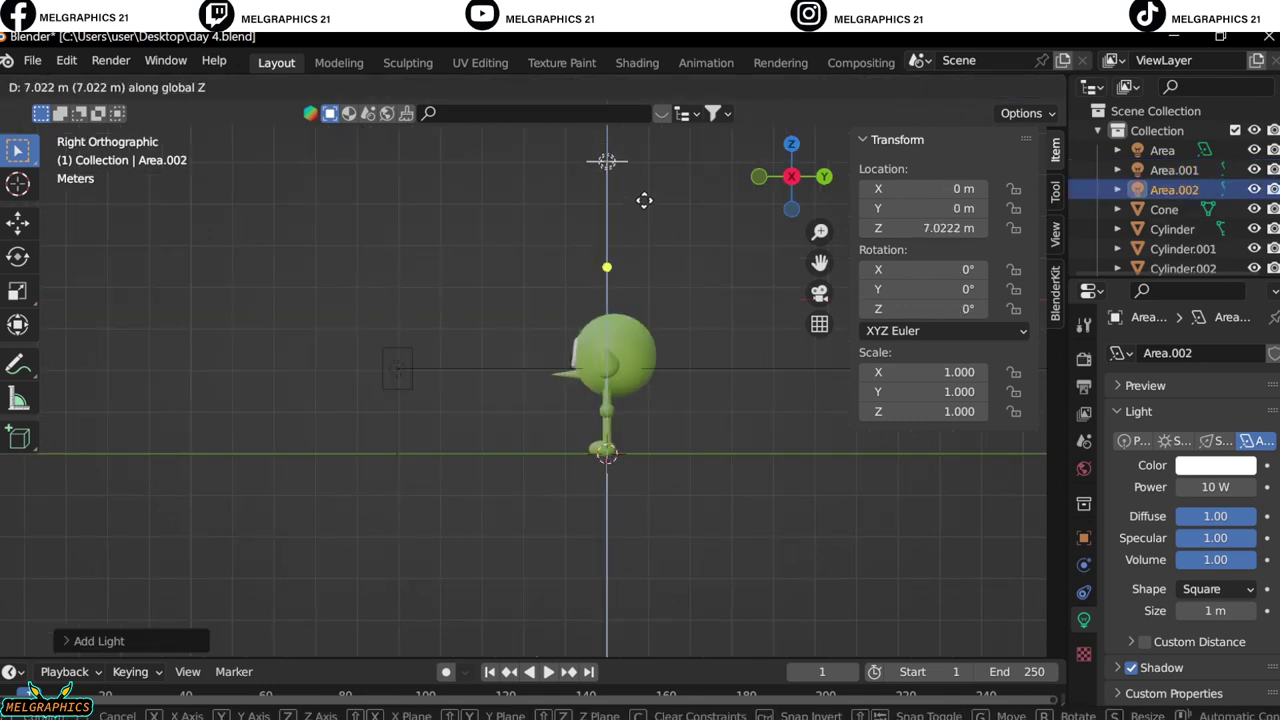
left_click(644, 200)
Replace the original camera with a new one placed in front of the character
key("shift+a")
left_click(700, 340)
key("Delete")
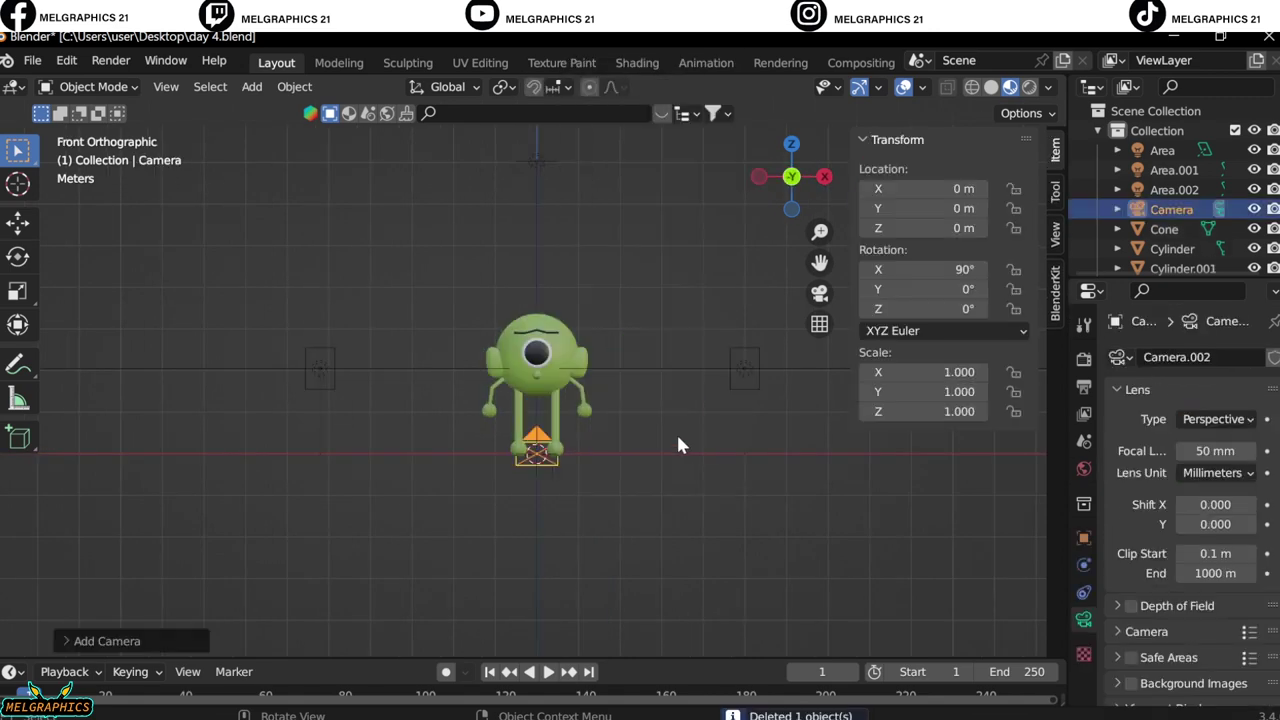
key("shift+a")
left_click(686, 441)
key("g")
left_click(371, 440)
left_click(381, 391)
Pull the camera back, adjust its height, and check the framing through the camera view
key("KP_0")
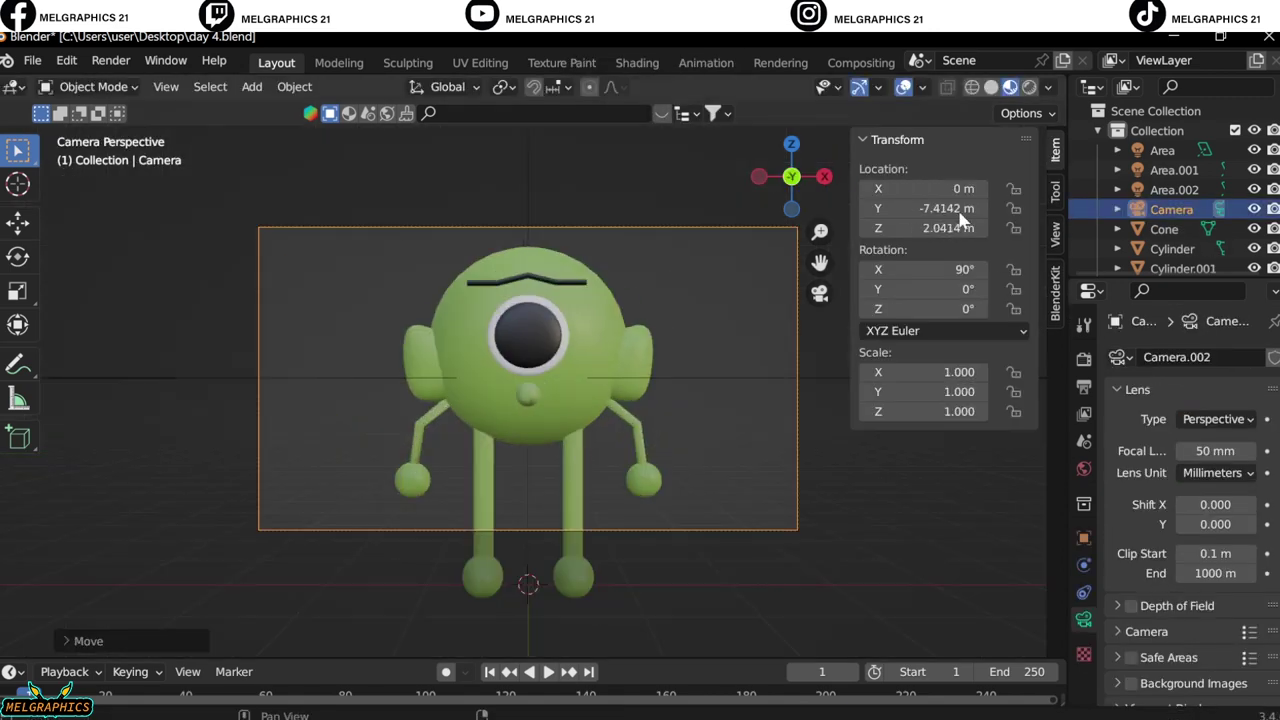
left_click_drag(960, 208, 930, 208)
key("KP_3")
key("g")
key("z")
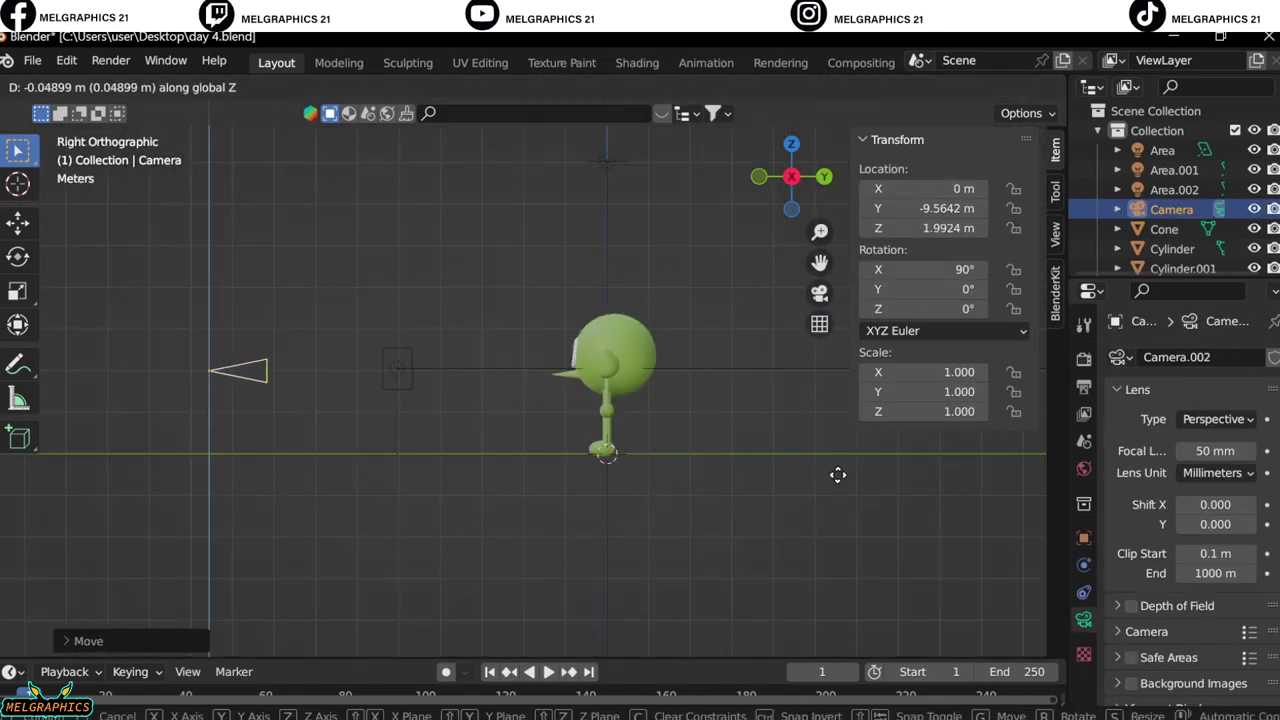
left_click(840, 488)
key("KP_0")
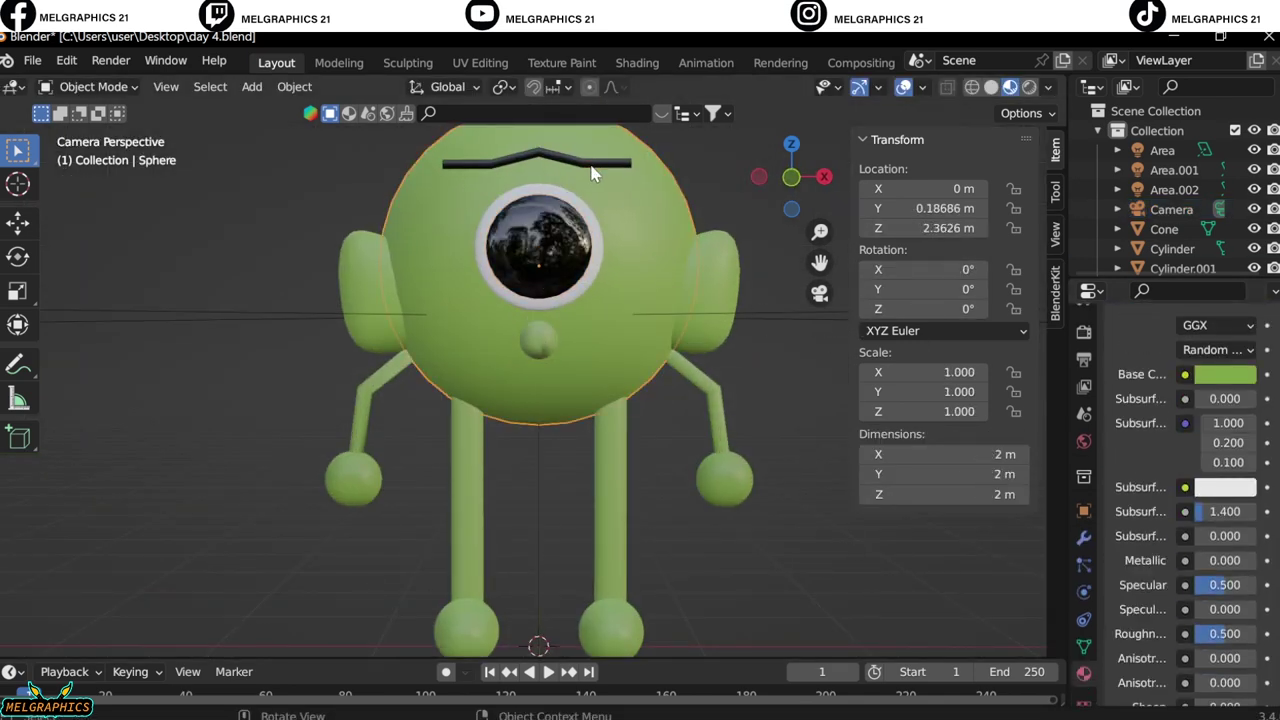
Select the green body and enter 0.620 for the material's Metallic value
left_click(592, 170)
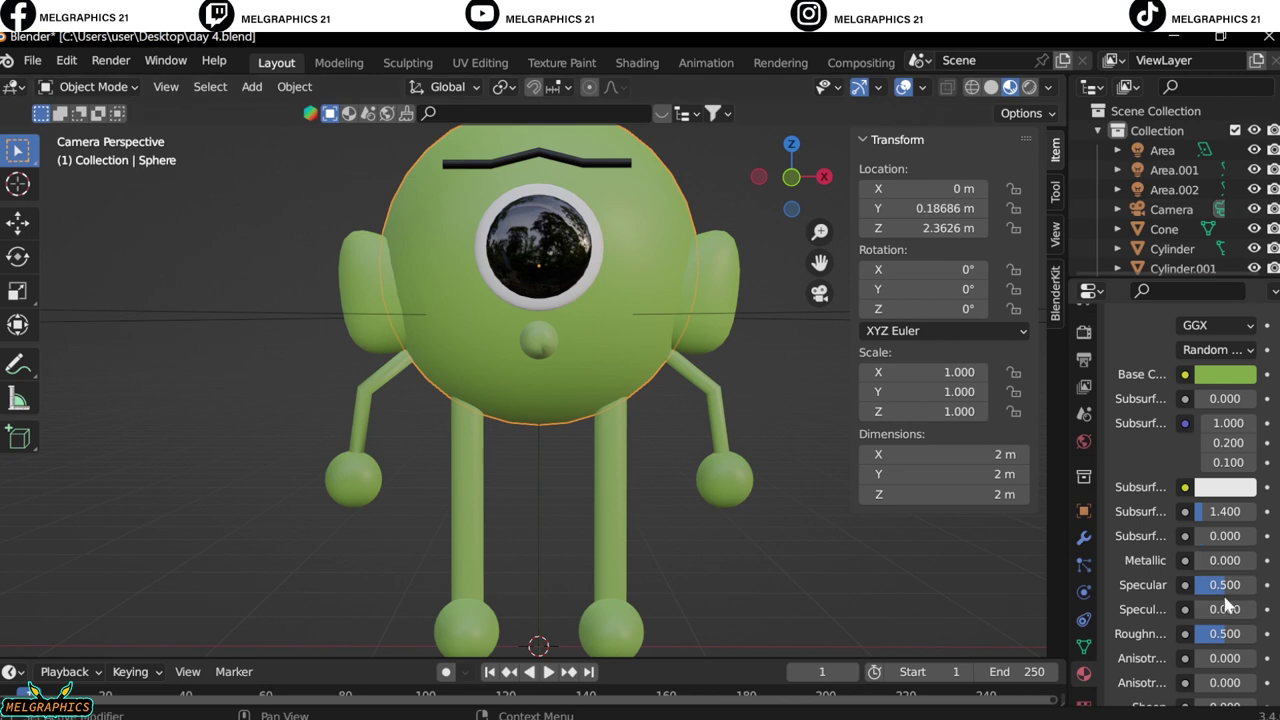
scroll(1228, 598, "down", 3)
scroll(1195, 547, "up", 3)
left_click_drag(1225, 560, 1250, 560)
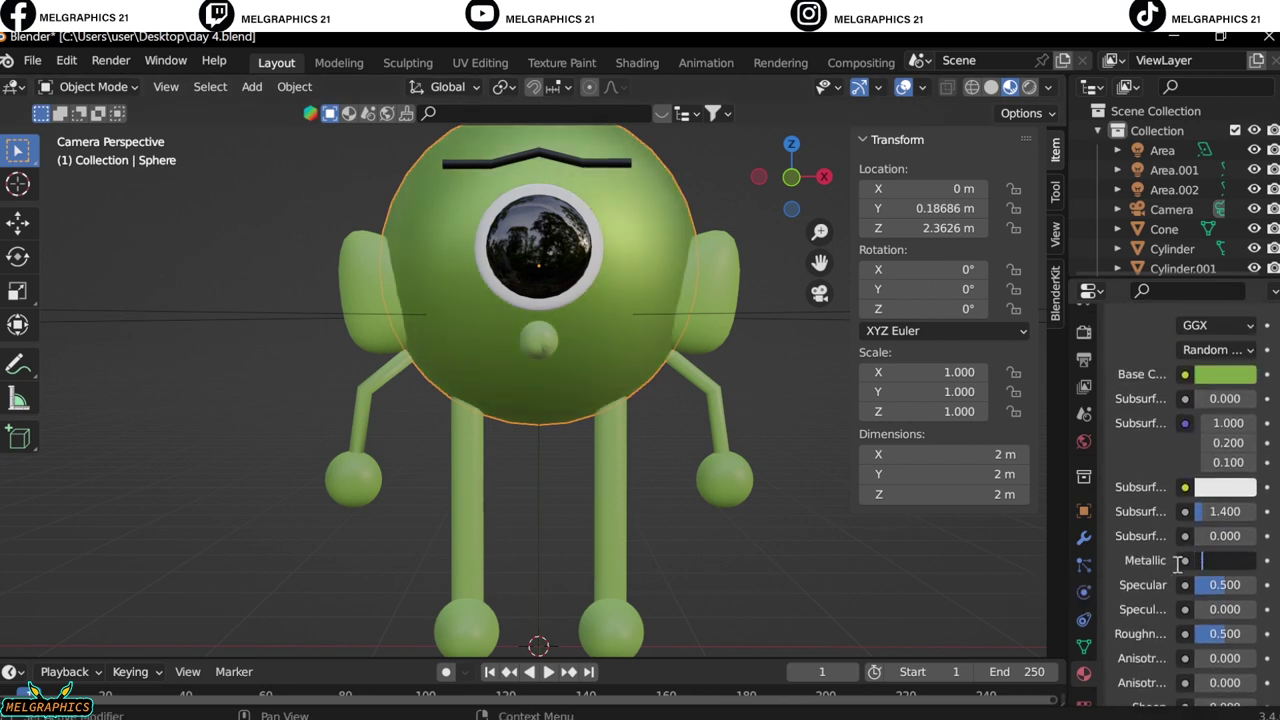
key("Escape")
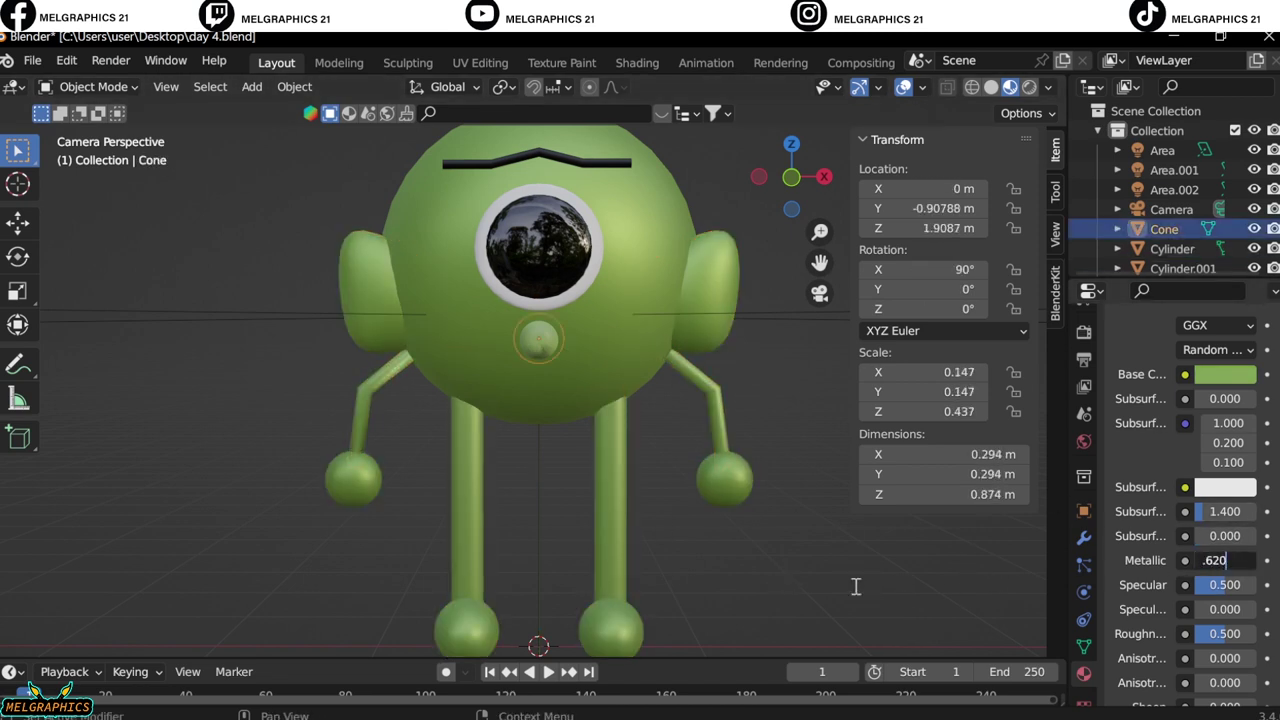
key("Return")
Import Cyclorama.fbx from Downloads and scale it up around the character
left_click(251, 86)
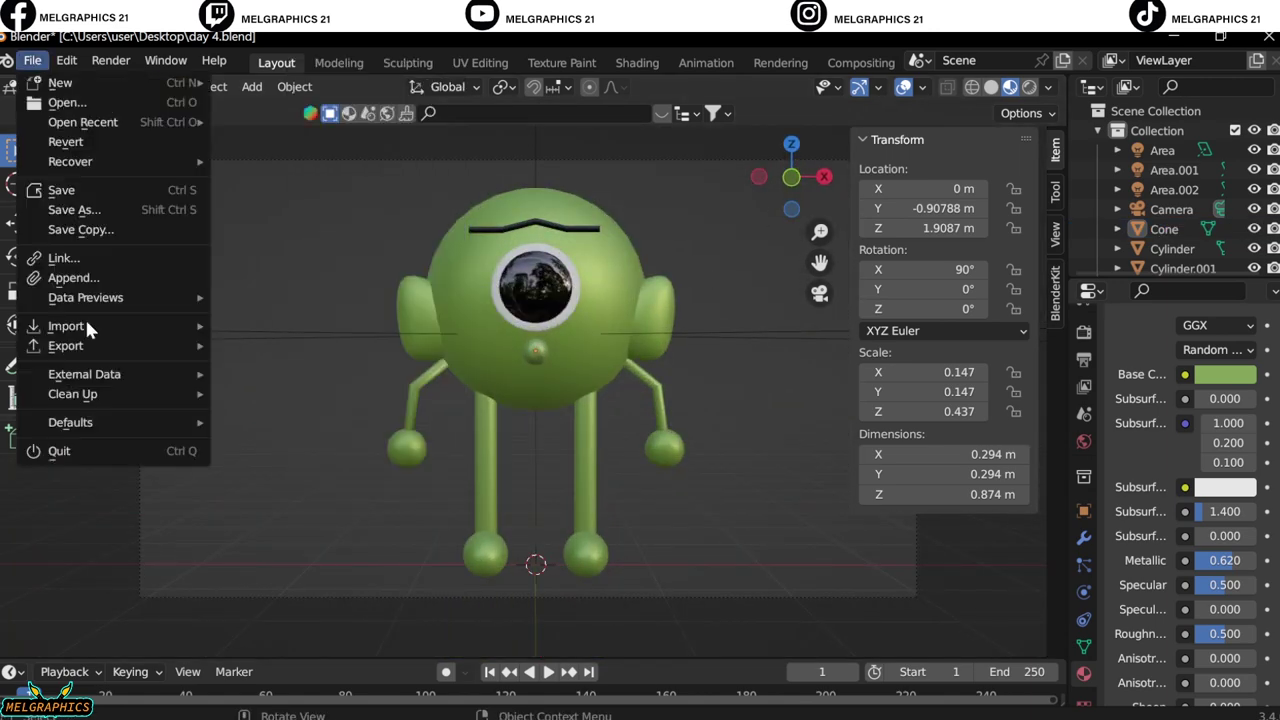
left_click(330, 508)
left_click(160, 531)
double_click(416, 293)
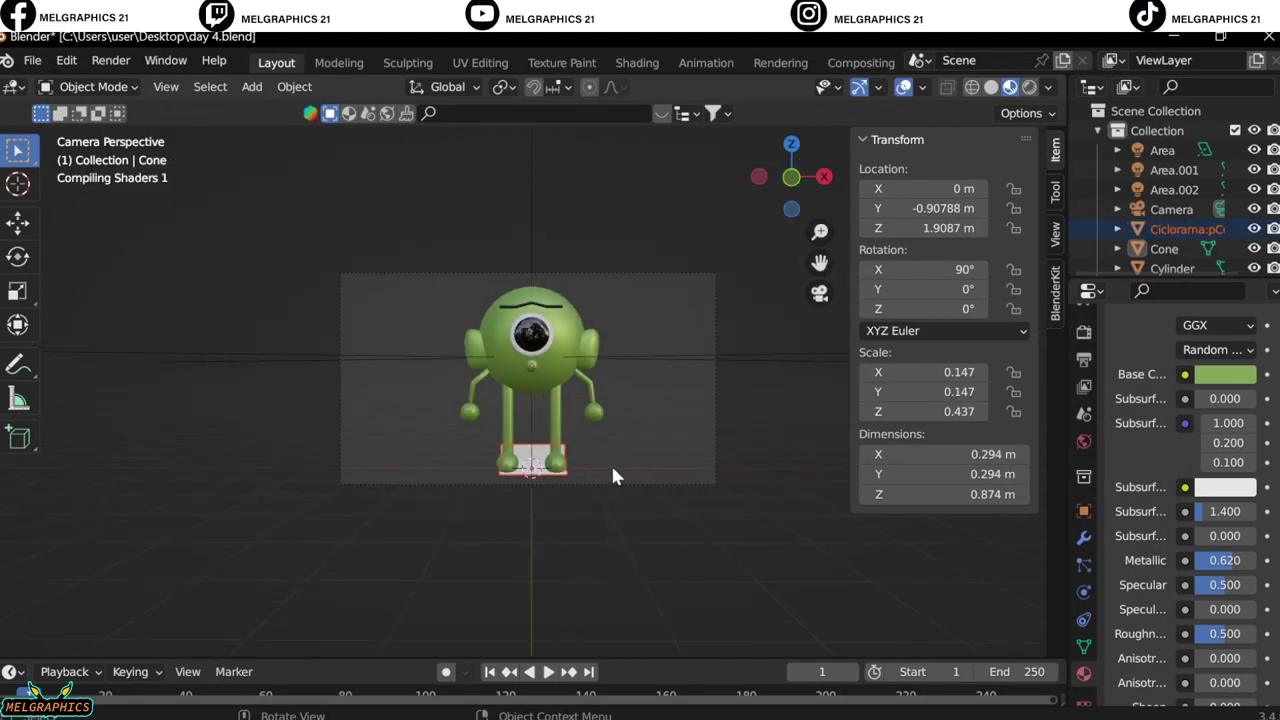
key("s")
left_click(143, 322)
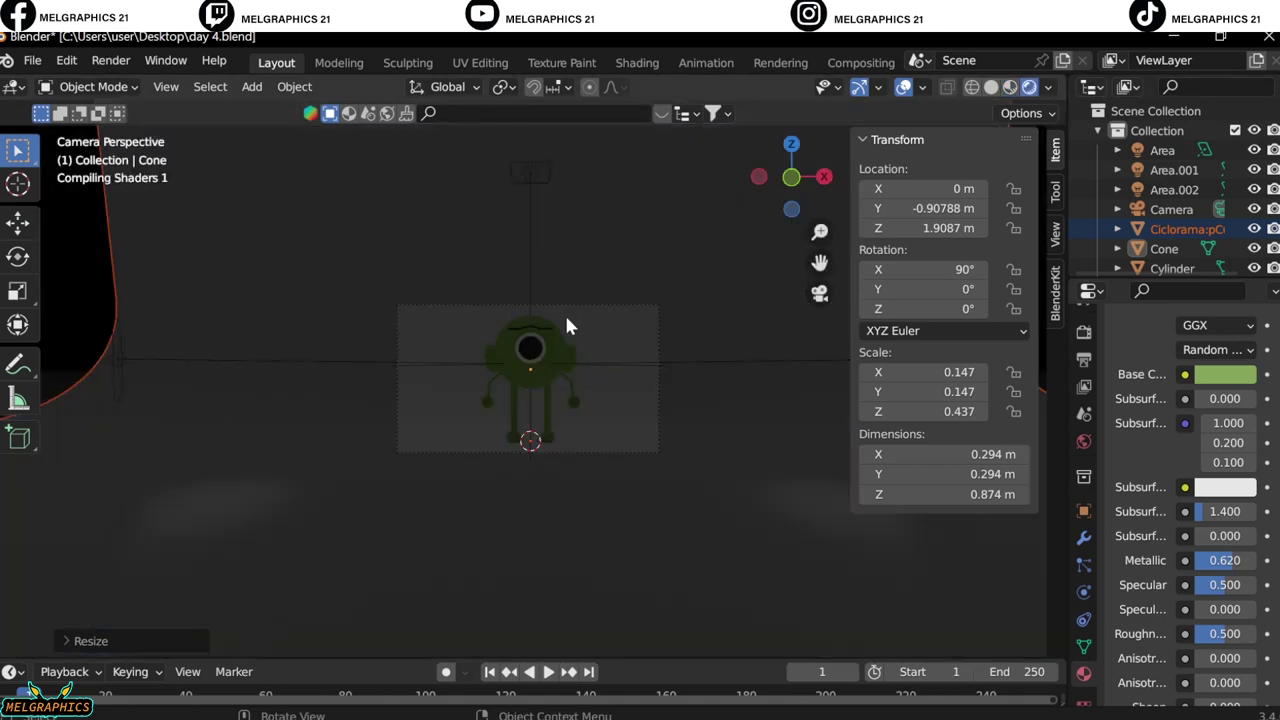
Set the area light powers to 450 W, 450 W and 500 W for the overhead light
scroll(564, 312, "up", 3)
left_click(767, 330)
double_click(1215, 487)
type("45")
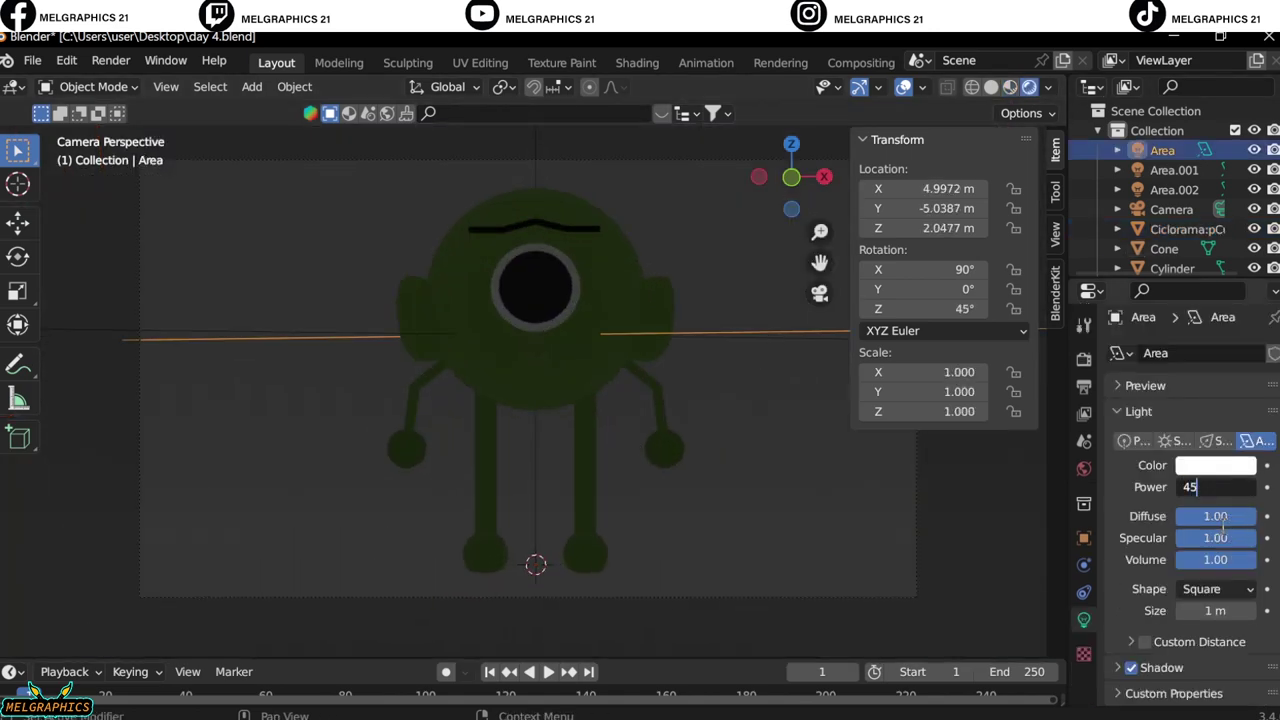
type("0")
key("Return")
left_click(362, 330)
scroll(621, 461, "down", 3)
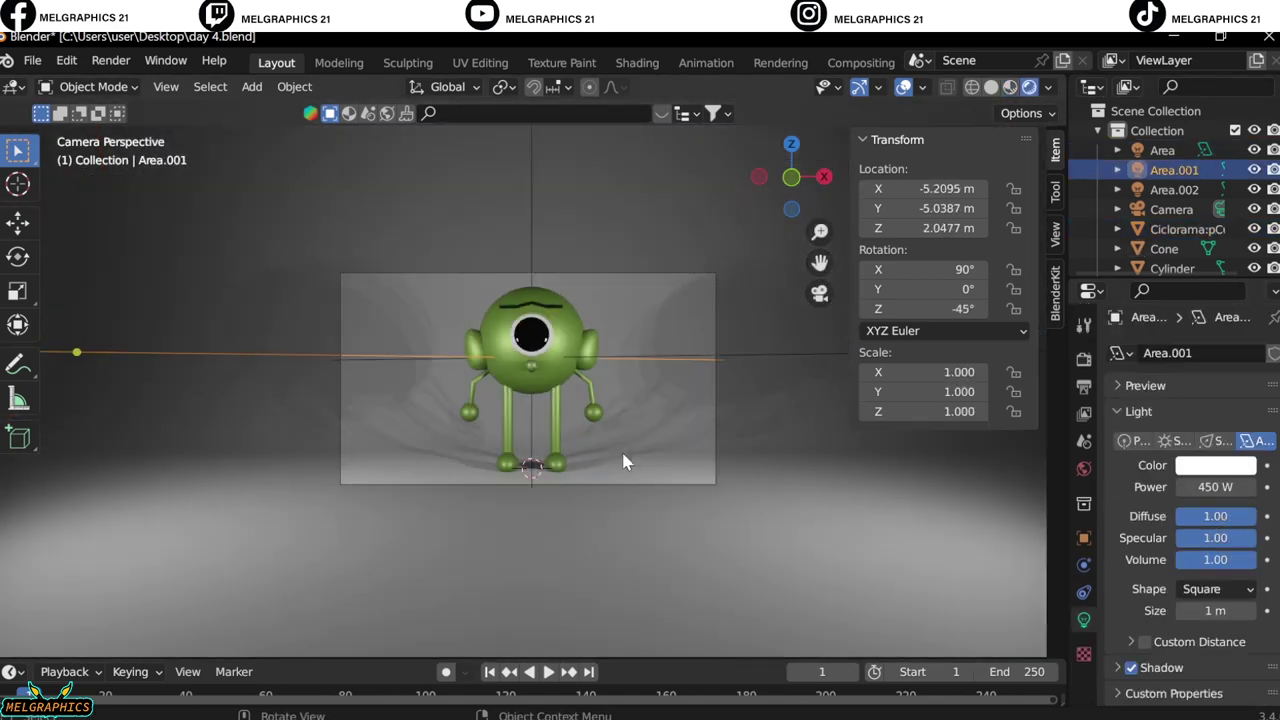
left_click(532, 248)
key("Return")
Give the cyclorama backdrop a vivid teal base colour and review it through the camera
scroll(568, 364, "up", 3)
scroll(640, 500, "down", 1)
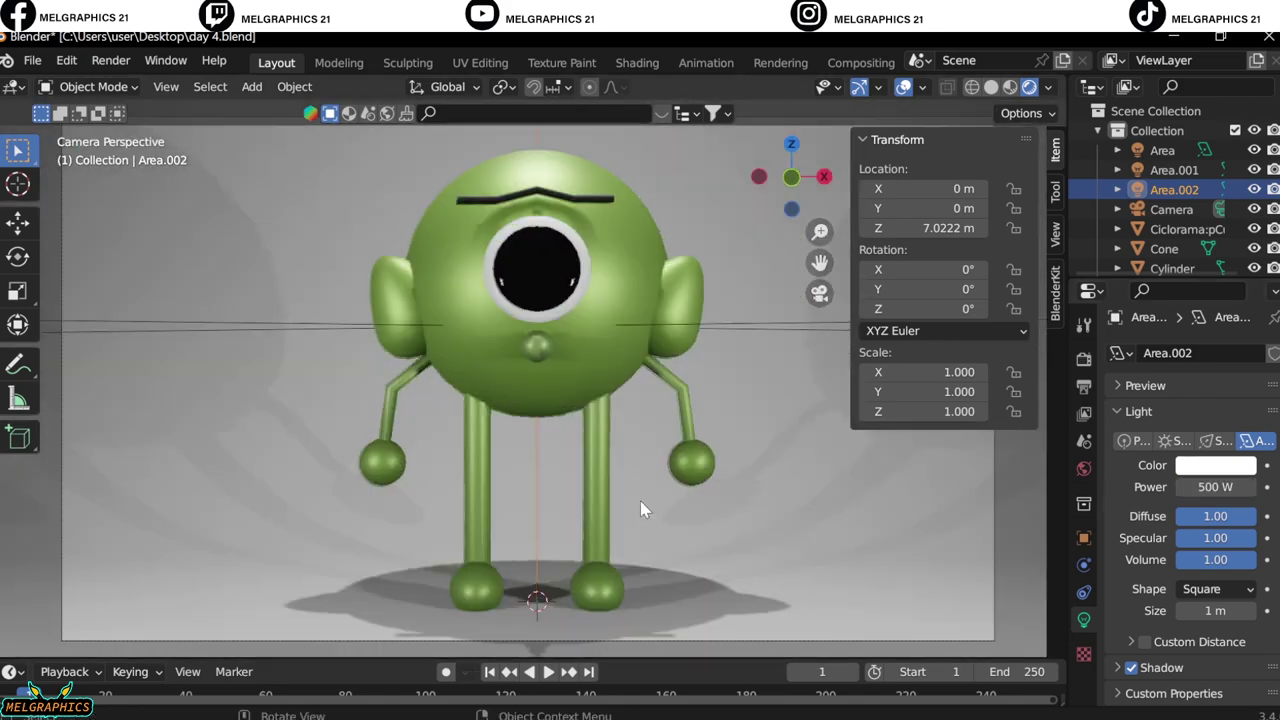
scroll(652, 500, "down", 1)
left_click(757, 331)
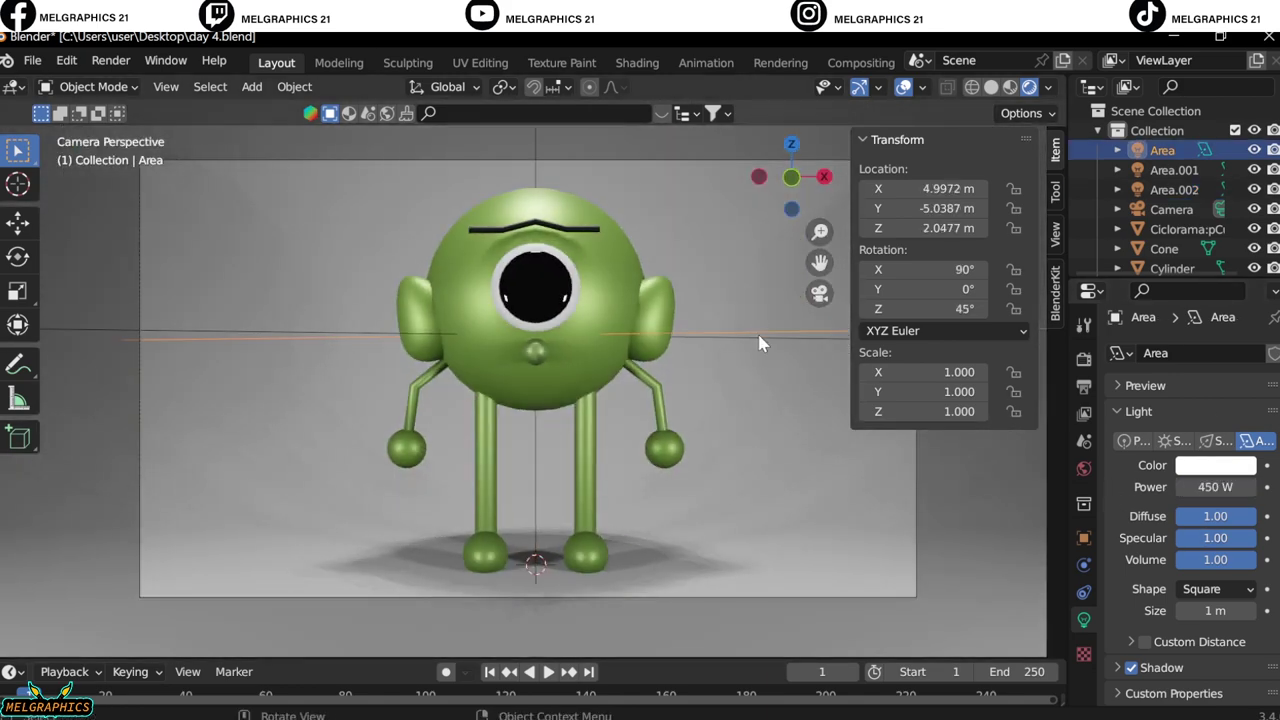
scroll(757, 331, "down", 2)
left_click(923, 543)
left_click(1225, 560)
left_click_drag(1150, 492, 1200, 492)
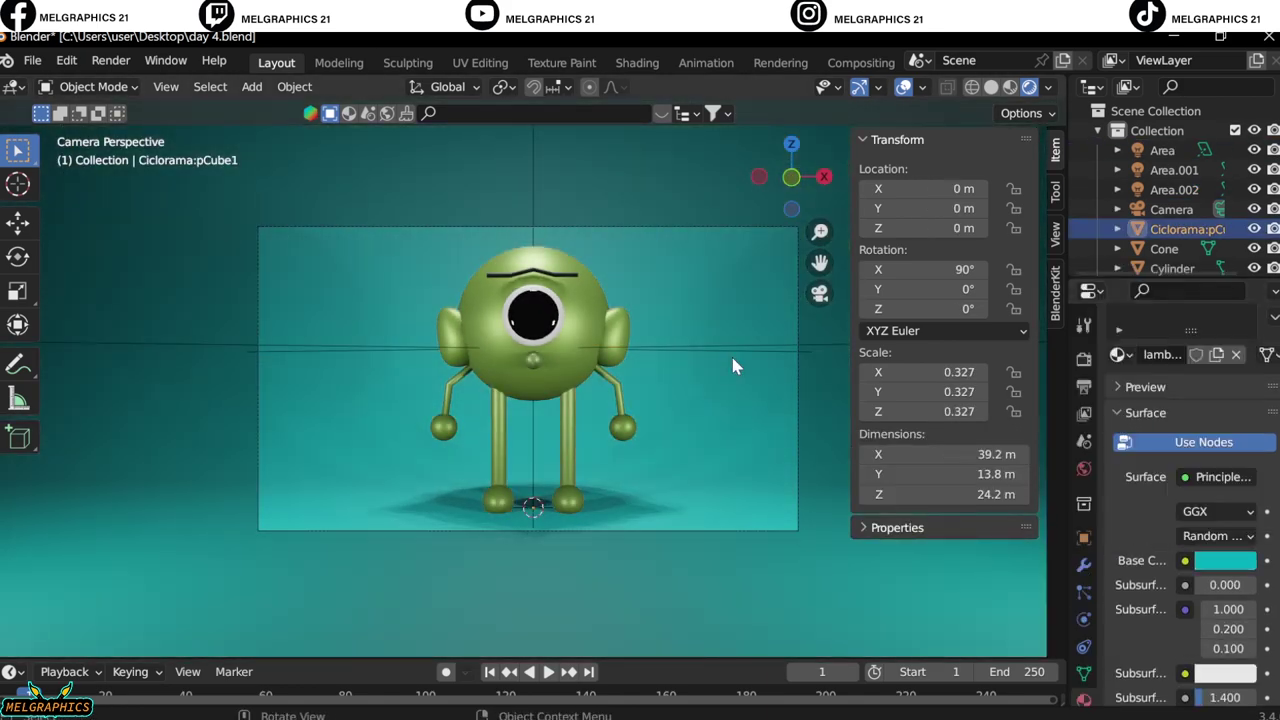
scroll(740, 430, "up", 3)
middle_click_drag(752, 508, 618, 474)
key("KP_0")
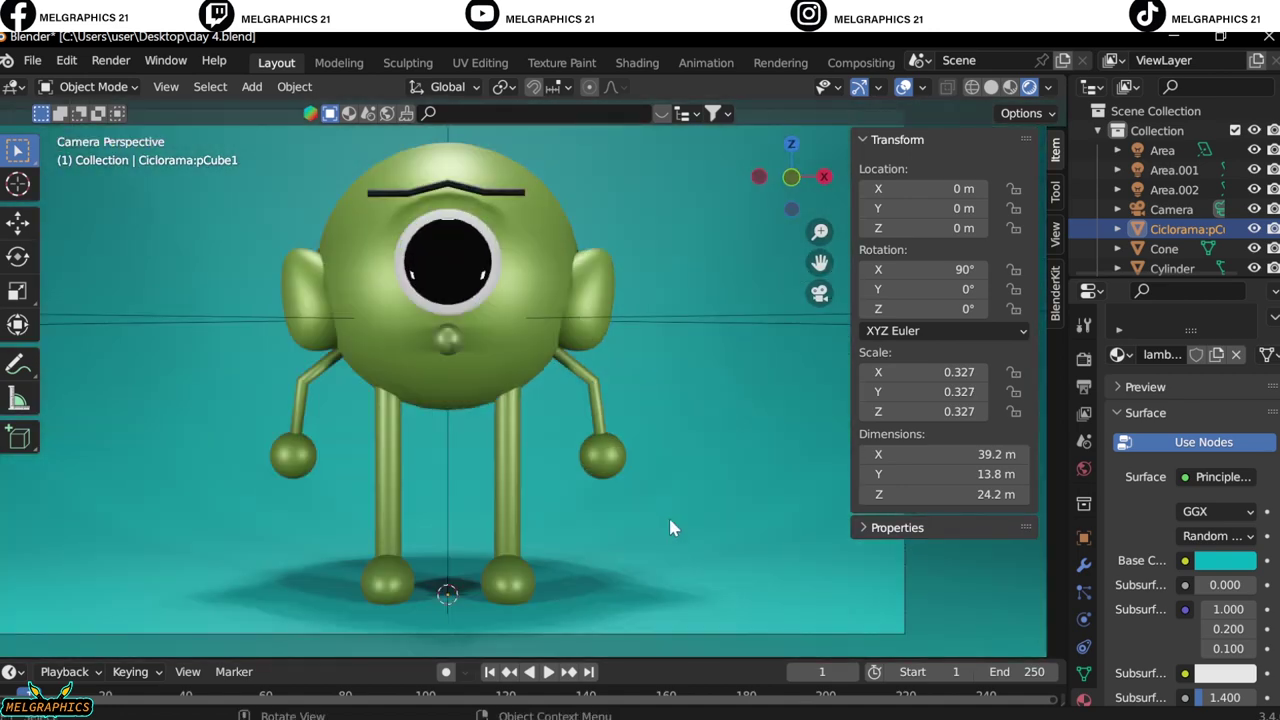
scroll(670, 528, "up", 2)
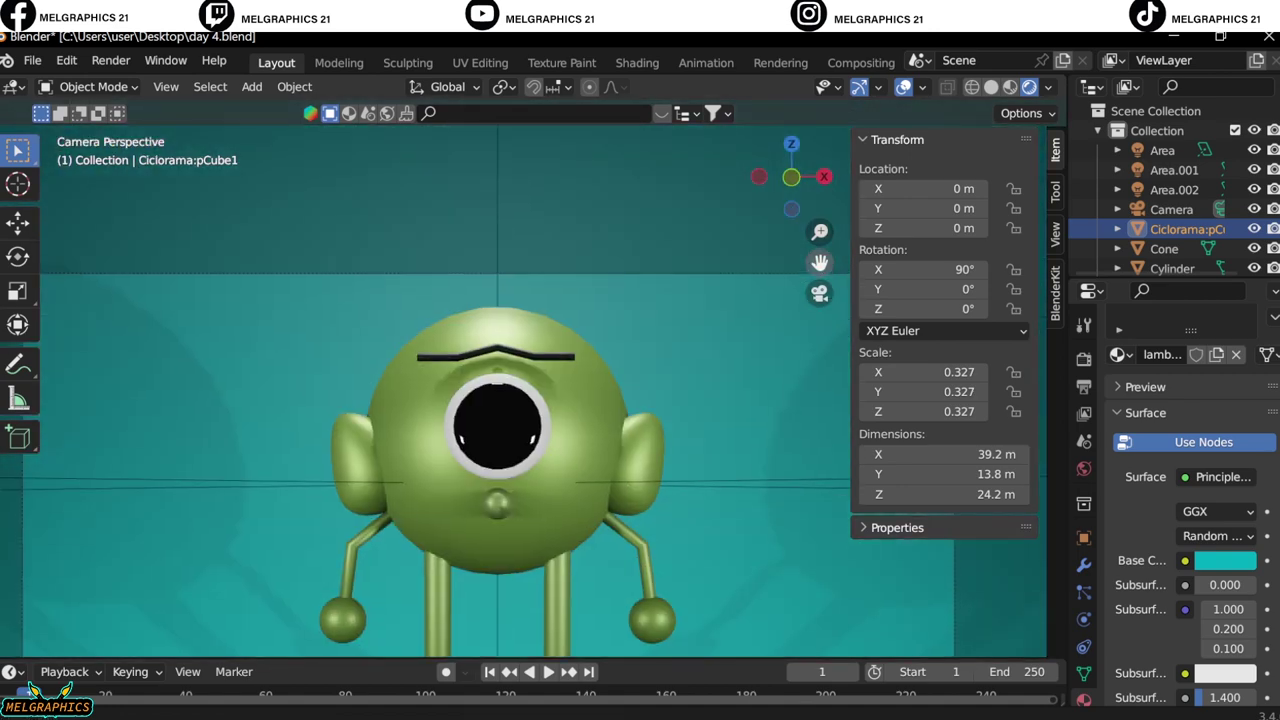
key("shift+a")
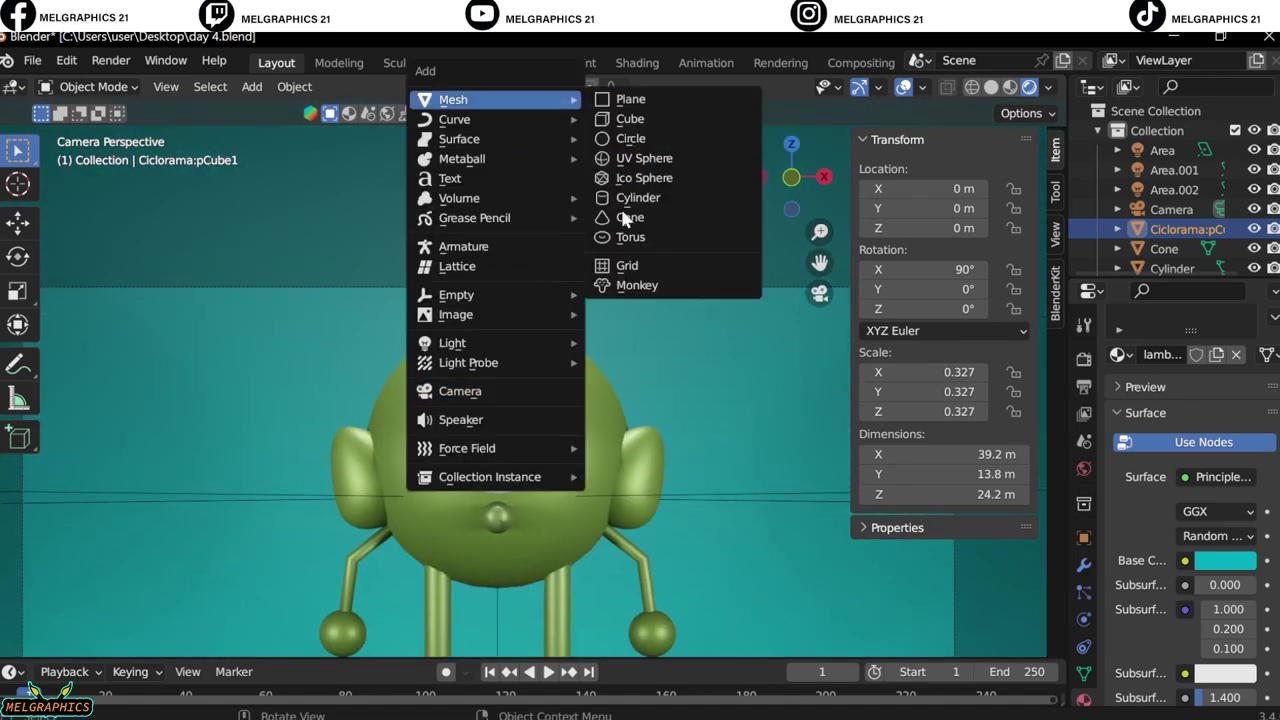
Add a torus brim above the head and scale it to about 0.61
left_click(630, 237)
key("g")
key("z")
left_click(745, 595)
key("s")
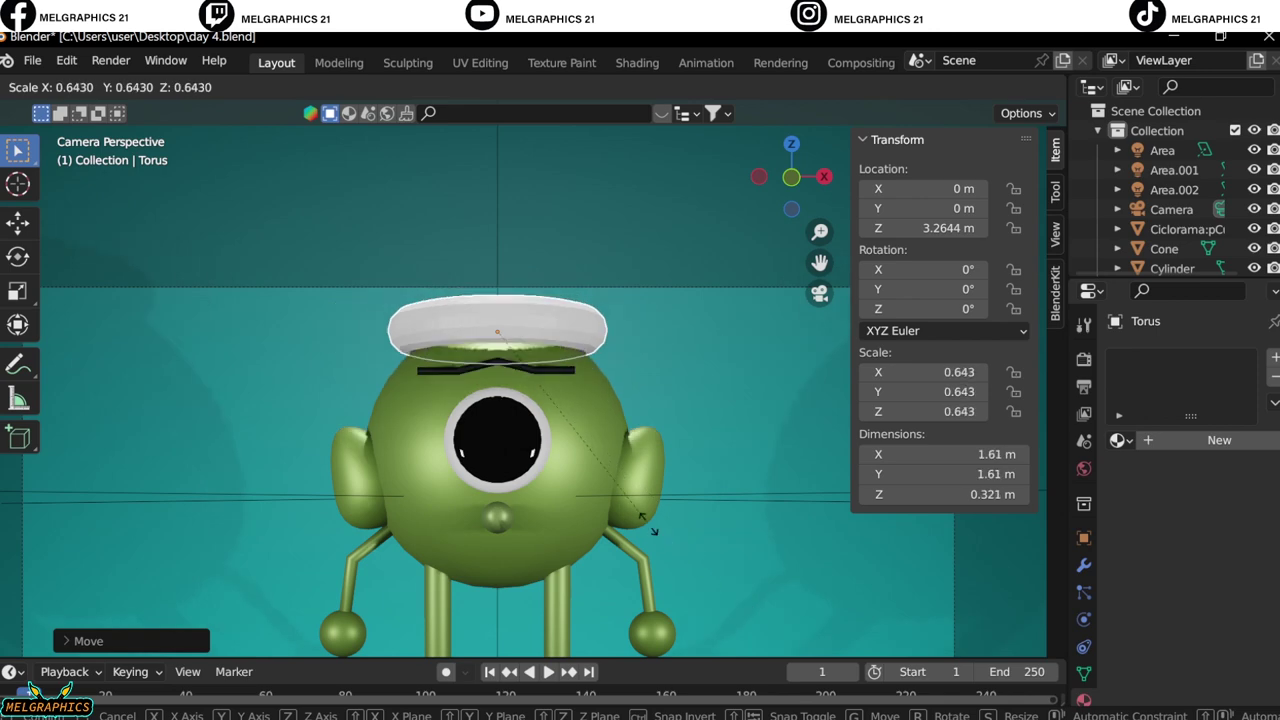
left_click(640, 518)
Centre the torus brim over the head along Y using the side view
middle_click_drag(640, 518, 584, 471)
key("KP_1")
key("KP_3")
middle_click_drag(745, 242, 848, 349, "shift")
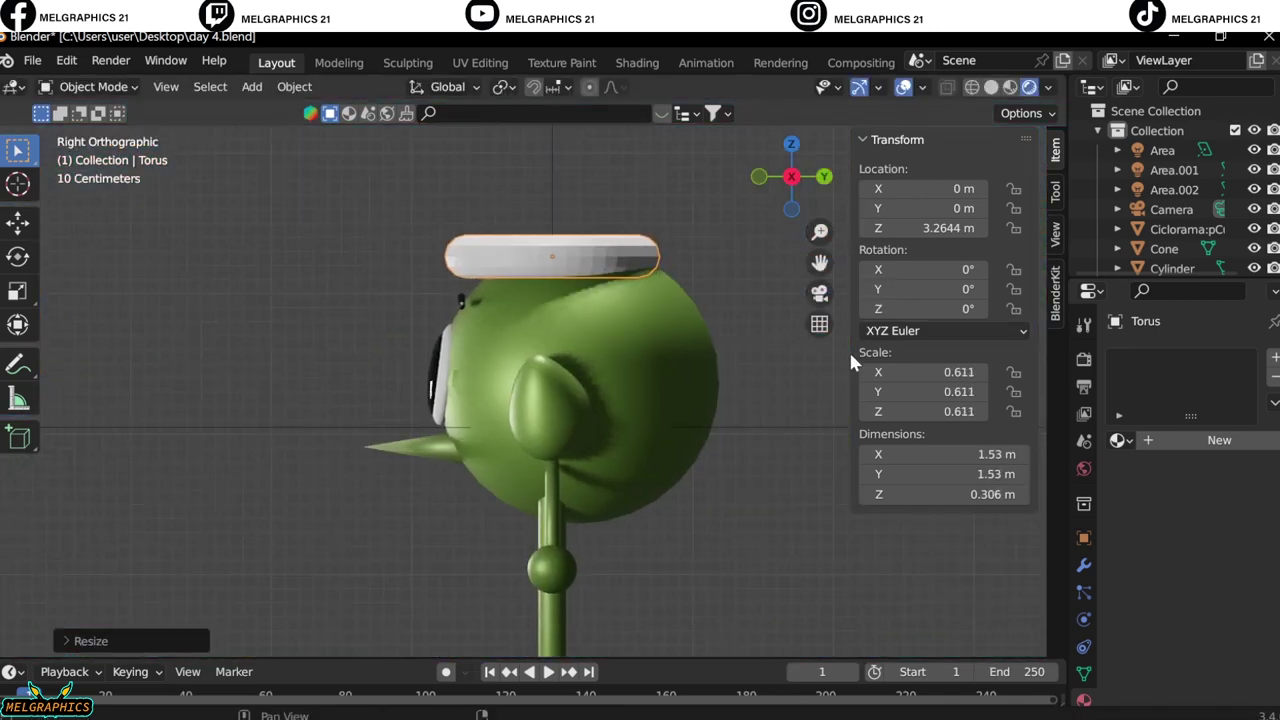
key("g")
key("y")
left_click(733, 361)
key("KP_1")
scroll(470, 470, "up", 4)
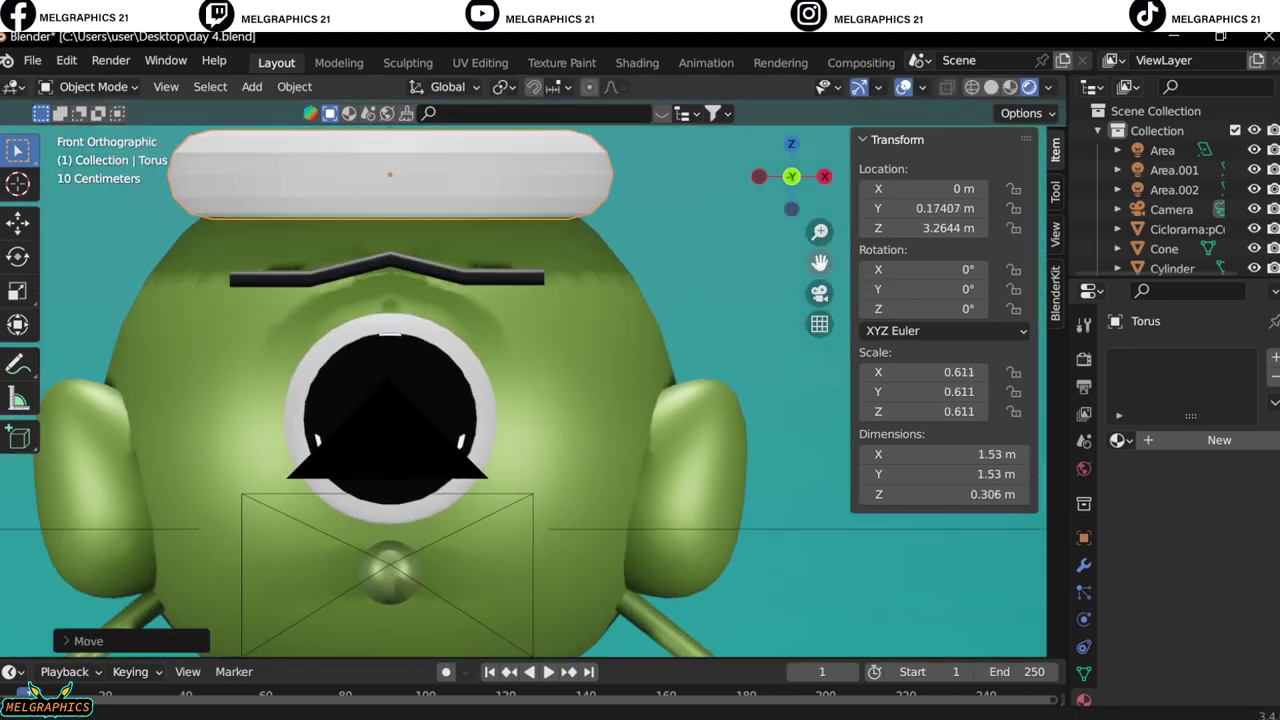
Add a UV sphere for the beanie top, raise it, and scale it to 0.706
key("shift+a")
left_click(577, 355)
key("g")
key("z")
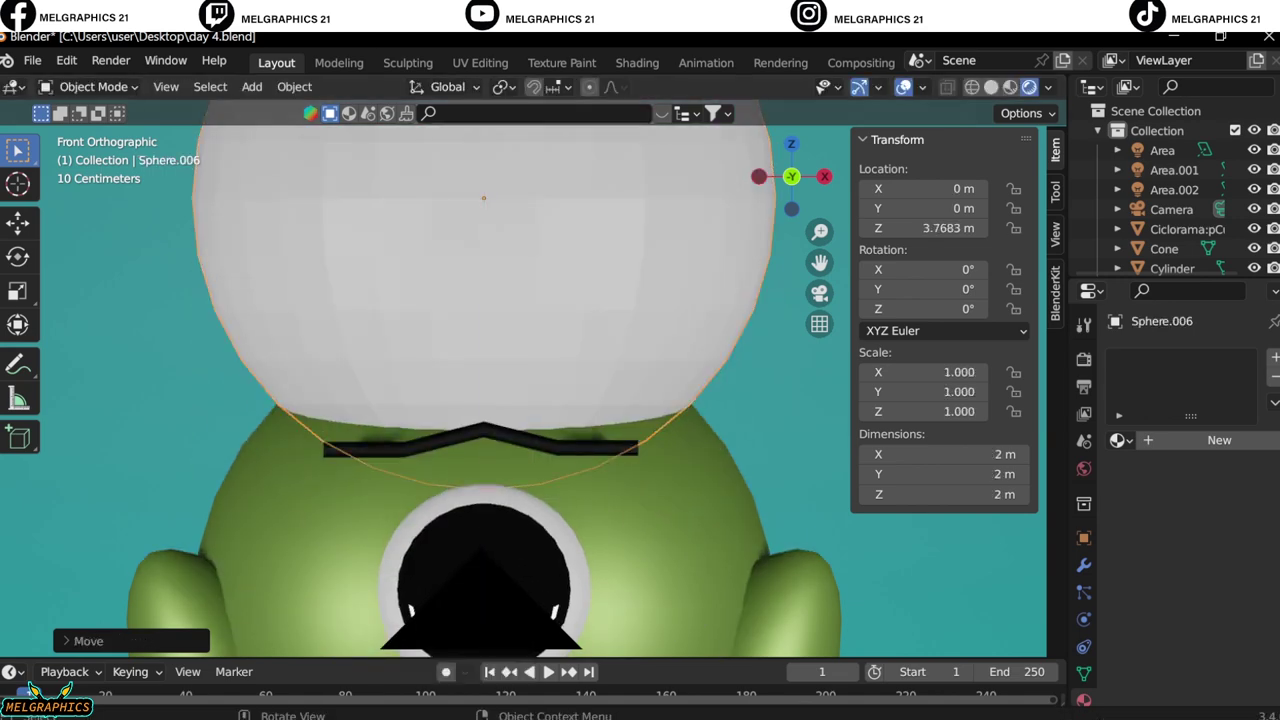
key("s")
left_click(150, 158)
Slice off the sphere's lower half with Sculpt Mode Line Project to form a dome
left_click(90, 86)
left_click(80, 152)
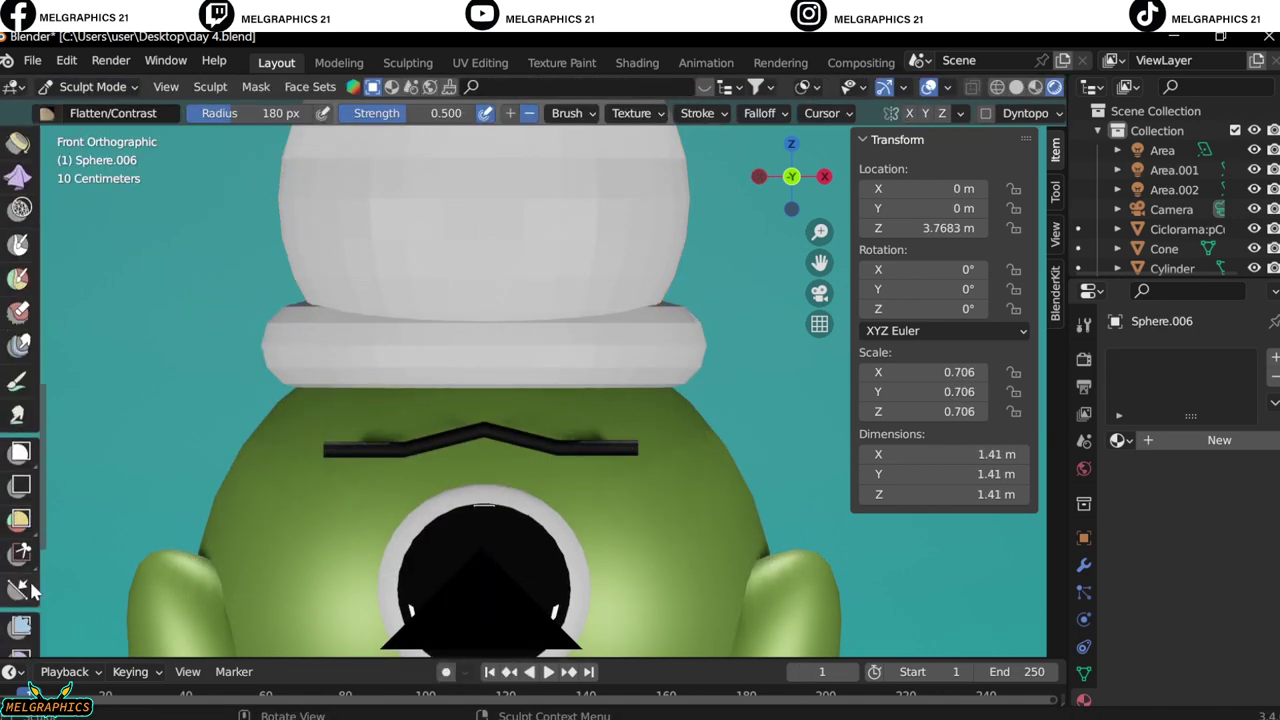
left_click(18, 588)
key("KP_Decimal")
left_click_drag(312, 422, 760, 425)
left_click(90, 86)
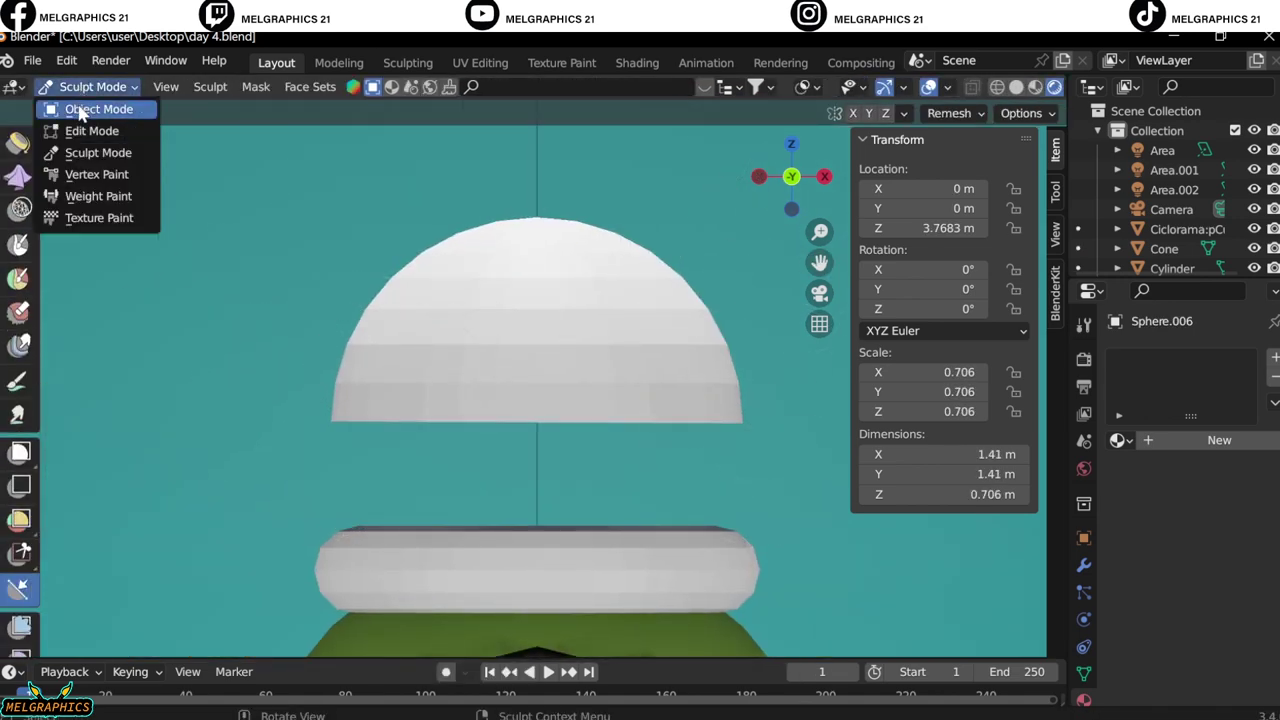
left_click(95, 108)
Move the dome down onto the brim and align it front-to-back
key("g")
key("z")
left_click(541, 456)
middle_click_drag(541, 456, 532, 480)
key("KP_3")
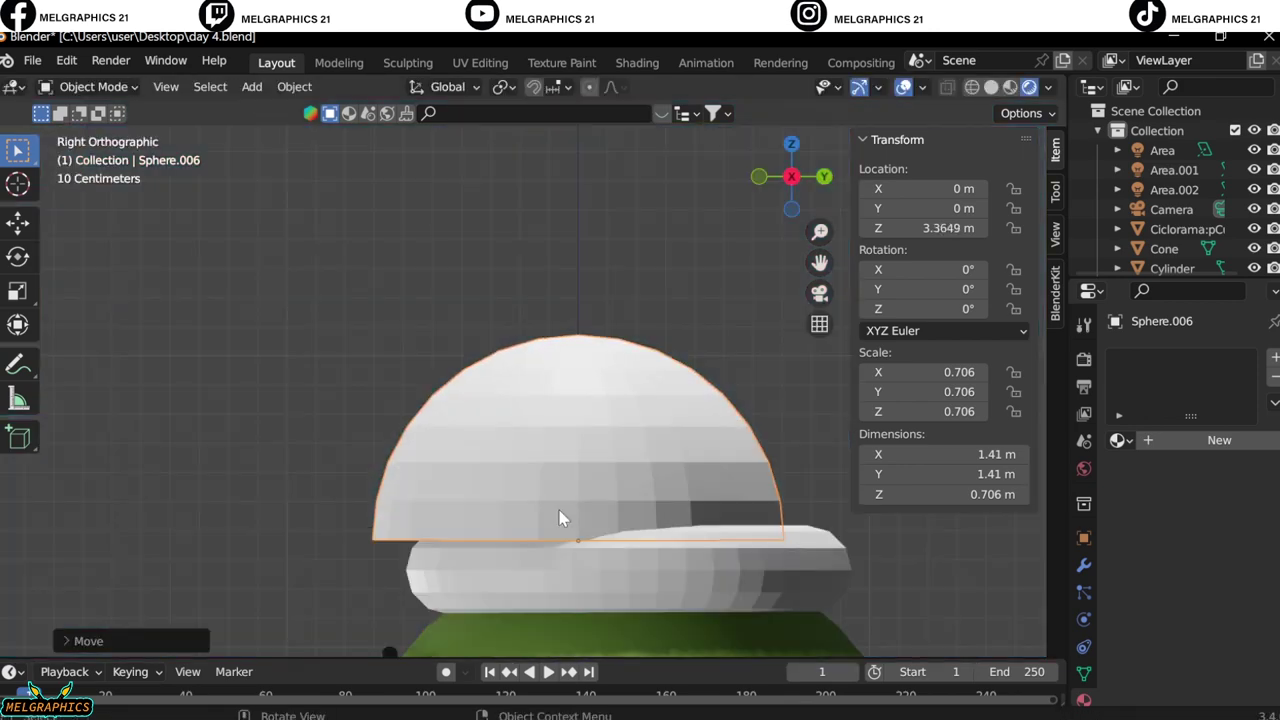
key("g")
key("y")
left_click(608, 508)
key("KP_1")
scroll(555, 466, "up", 4)
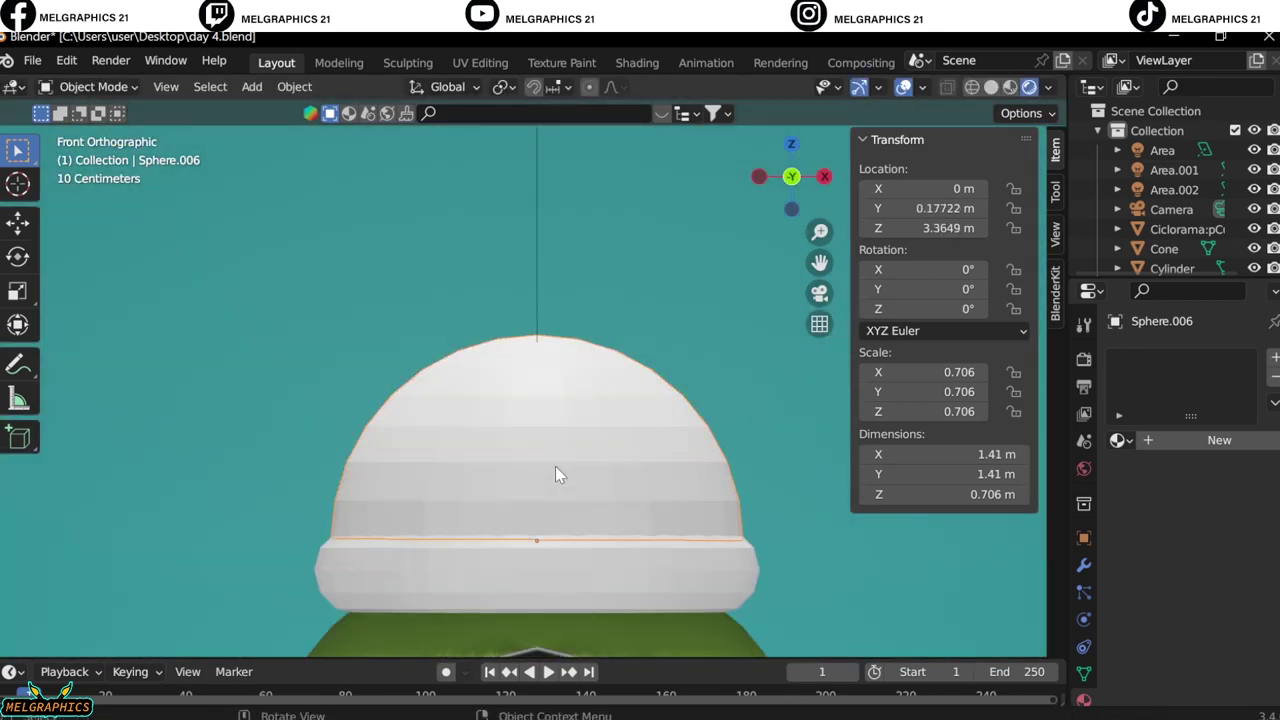
Give the dome a new pink material and Shade Smooth it
left_click(1219, 440)
left_click(1225, 646)
left_click(1200, 430)
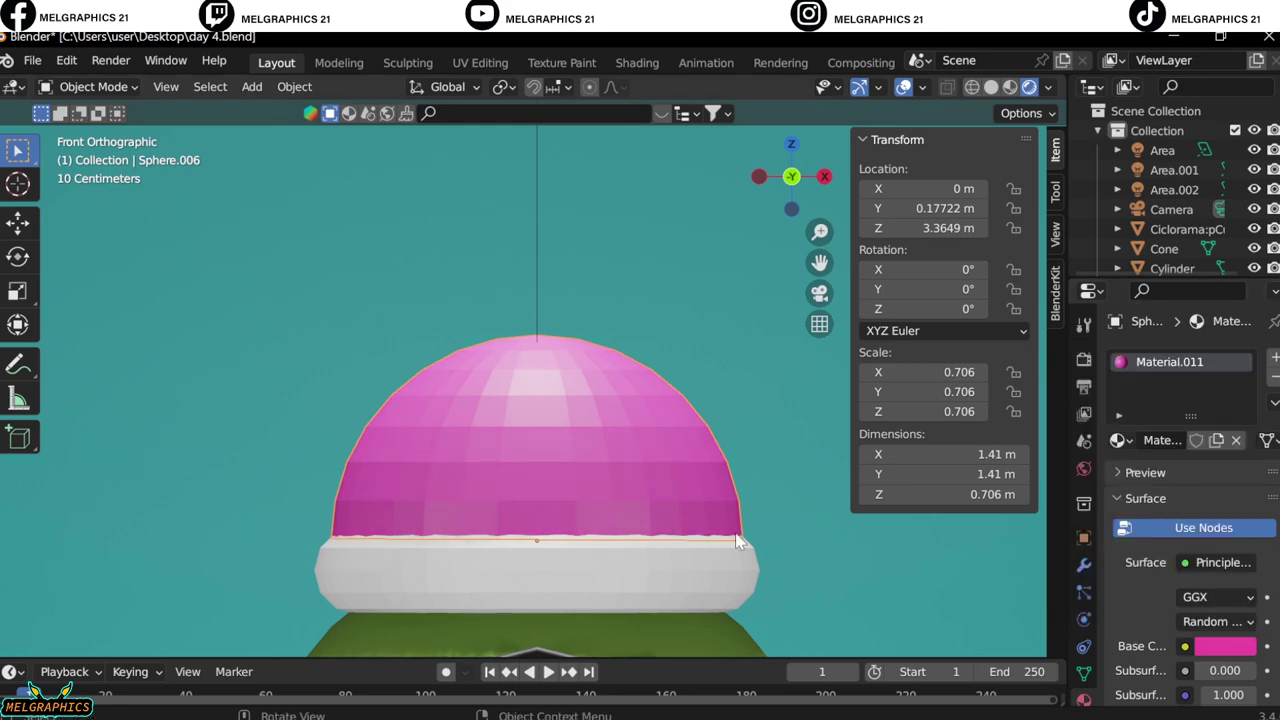
right_click(491, 565)
left_click(491, 565)
left_click(491, 565)
scroll(560, 520, "down", 4)
Delete the pink dome from the character's head
middle_click_drag(606, 486, 661, 522)
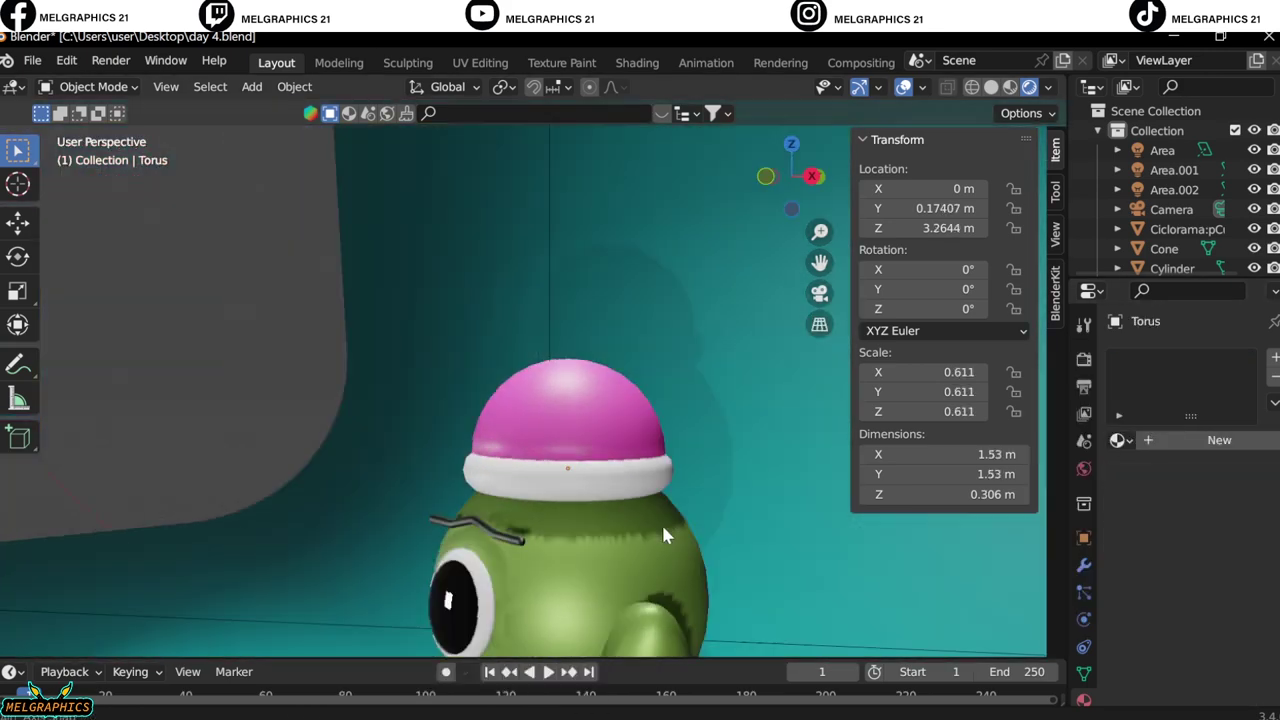
key("KP_1")
left_click(548, 426)
key("Delete")
Raise the white brim ring above the head along Z, tilt it 24.1° and enlarge it slightly
left_click(548, 470)
key("g")
key("z")
left_click(560, 330)
middle_click_drag(560, 330, 661, 486)
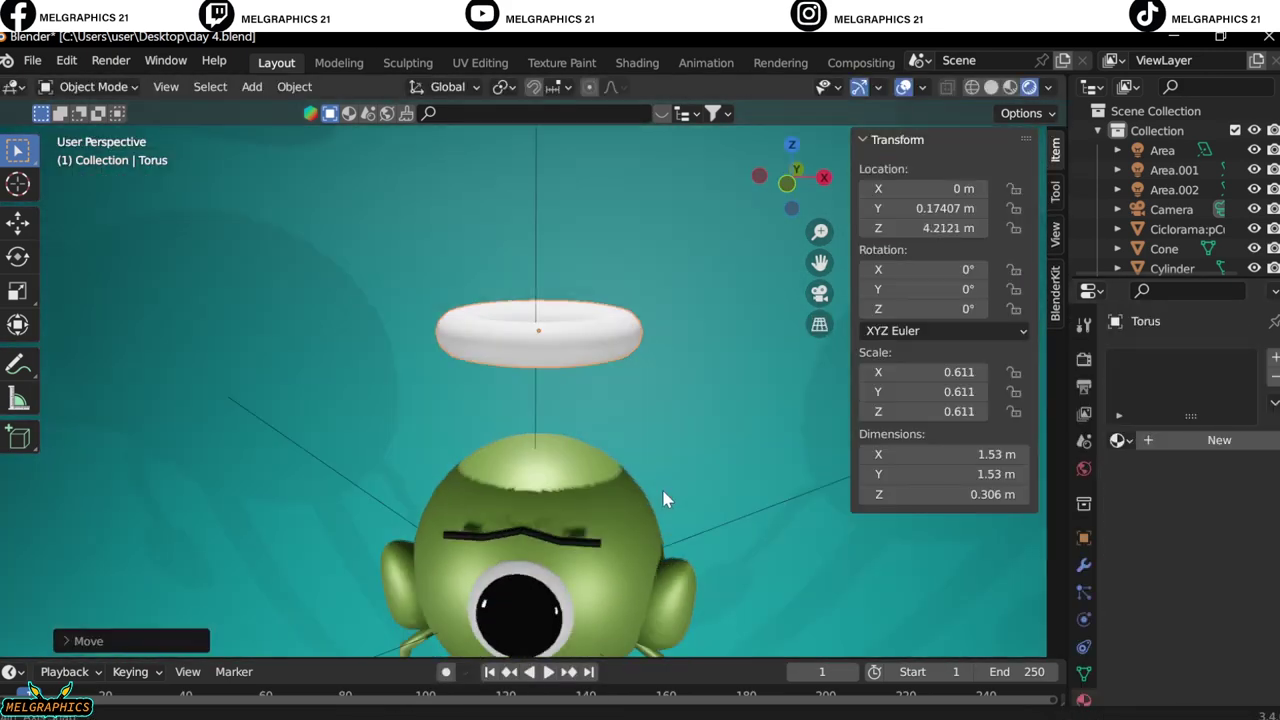
middle_click_drag(690, 549, 601, 435)
key("KP_1")
key("r")
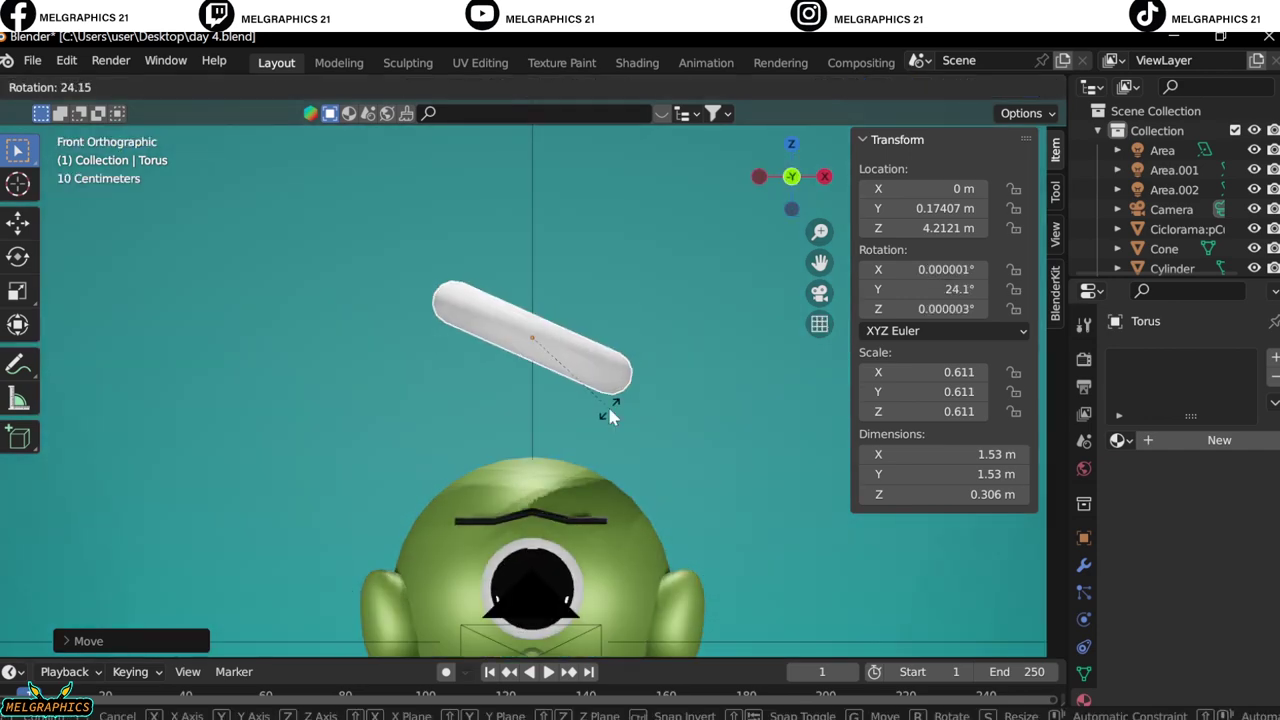
left_click(608, 410)
key("s")
Look through the collection, world, view layer and render Properties tabs, then stretch the ring wider along X
left_click(1095, 570)
left_click(1083, 503)
left_click(1083, 467)
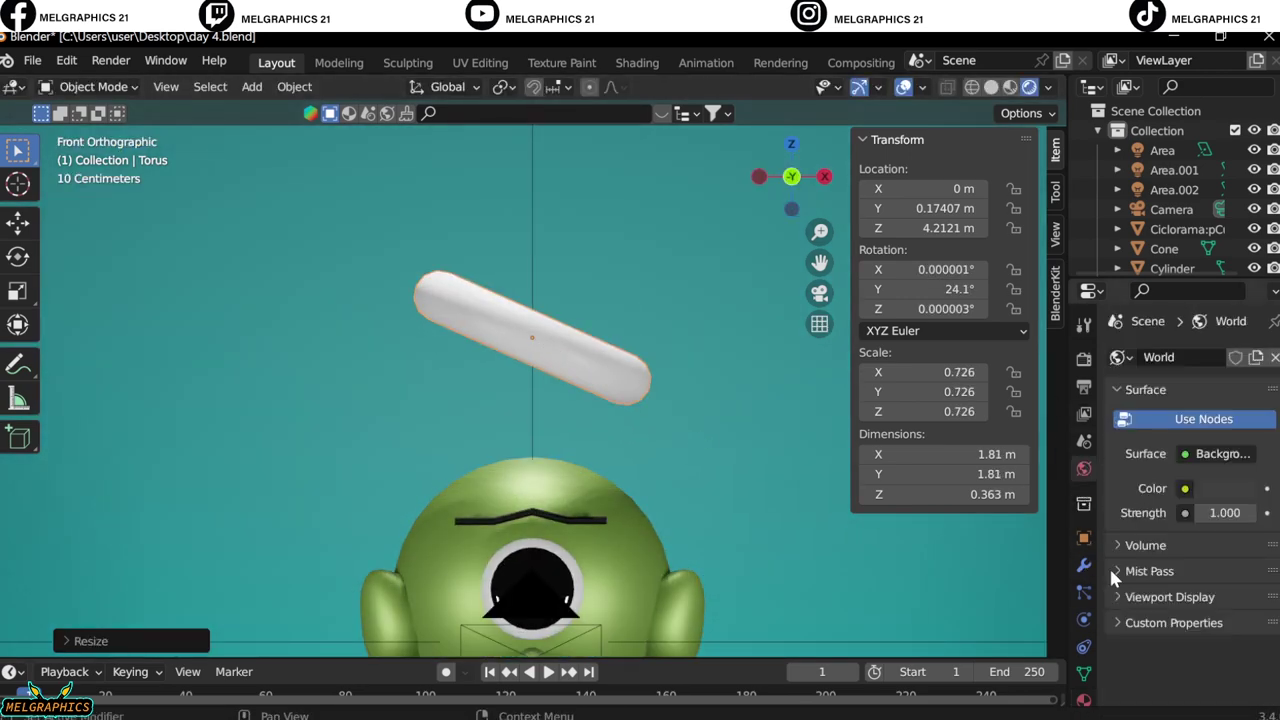
left_click(1083, 413)
left_click(1083, 358)
left_click(1083, 616)
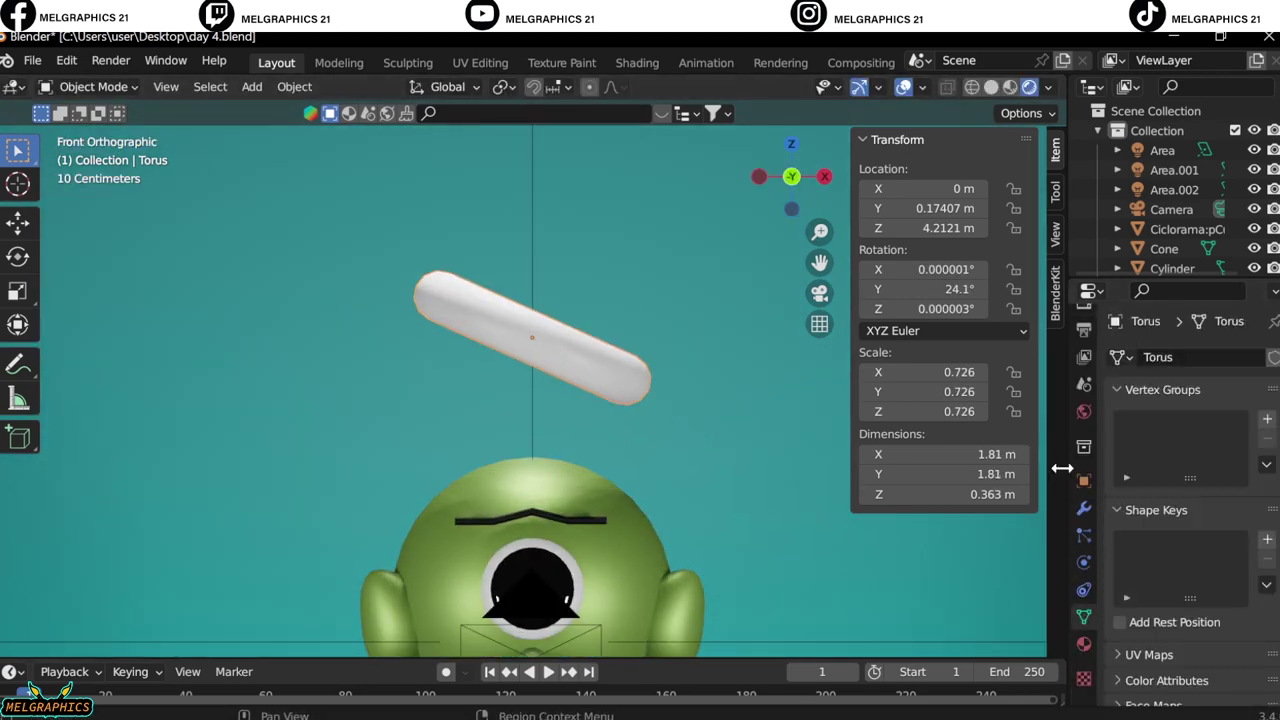
left_click_drag(940, 372, 990, 372)
scroll(705, 435, "down", 2)
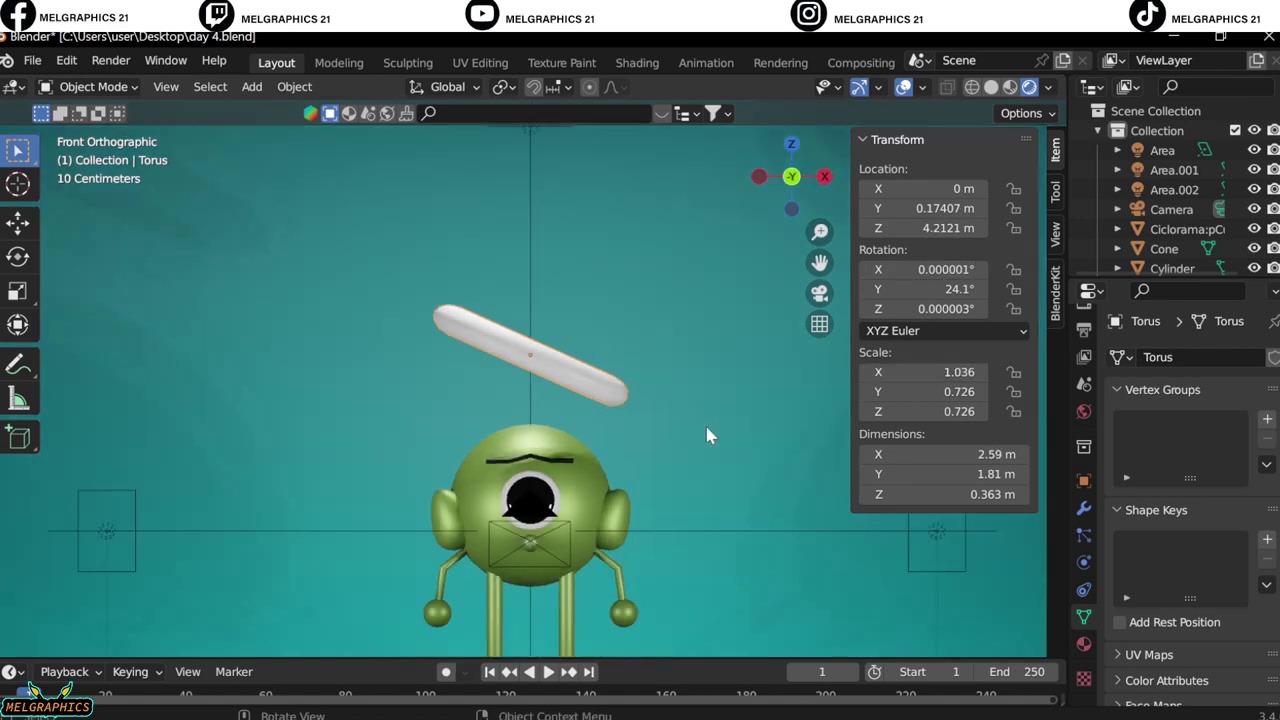
Rotate the ring back to flat, then delete it
key("r")
left_click(654, 376)
middle_click_drag(654, 376, 576, 366)
left_click(576, 366)
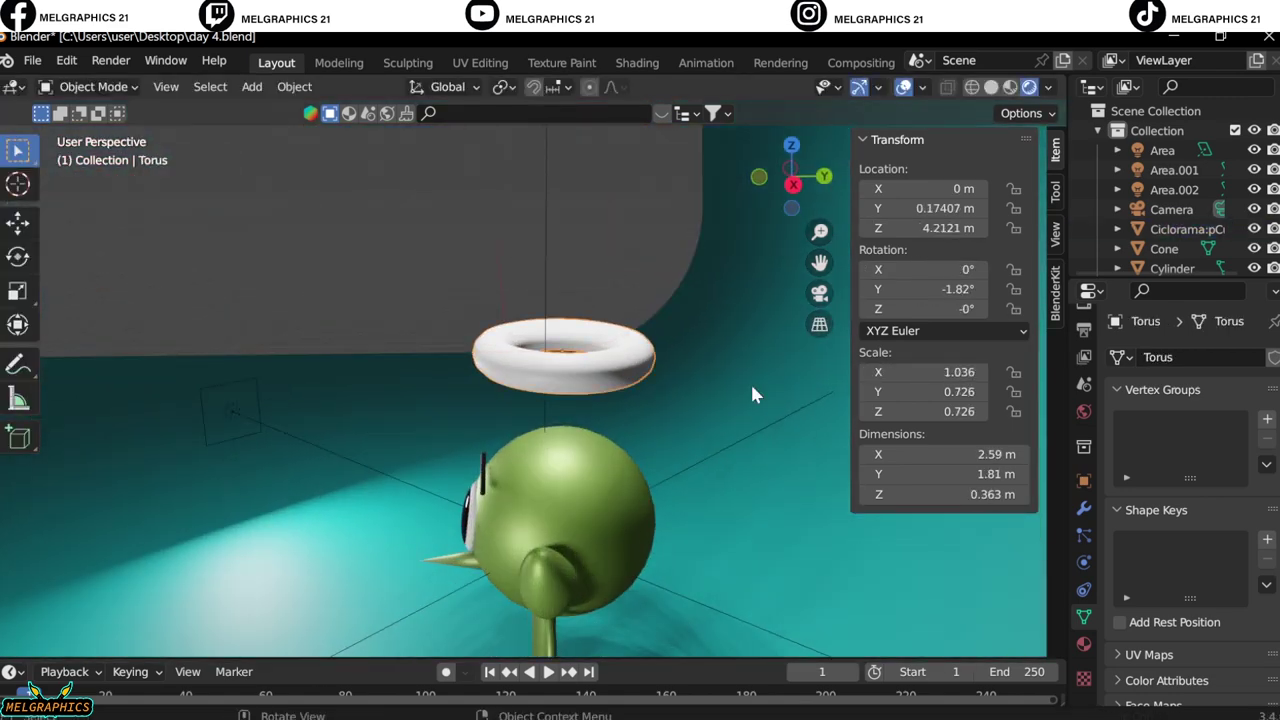
key("Delete")
Add a new mesh torus, raise it along Z, check it through the camera, then delete it
key("KP_1")
key("shift+a")
left_click(681, 456)
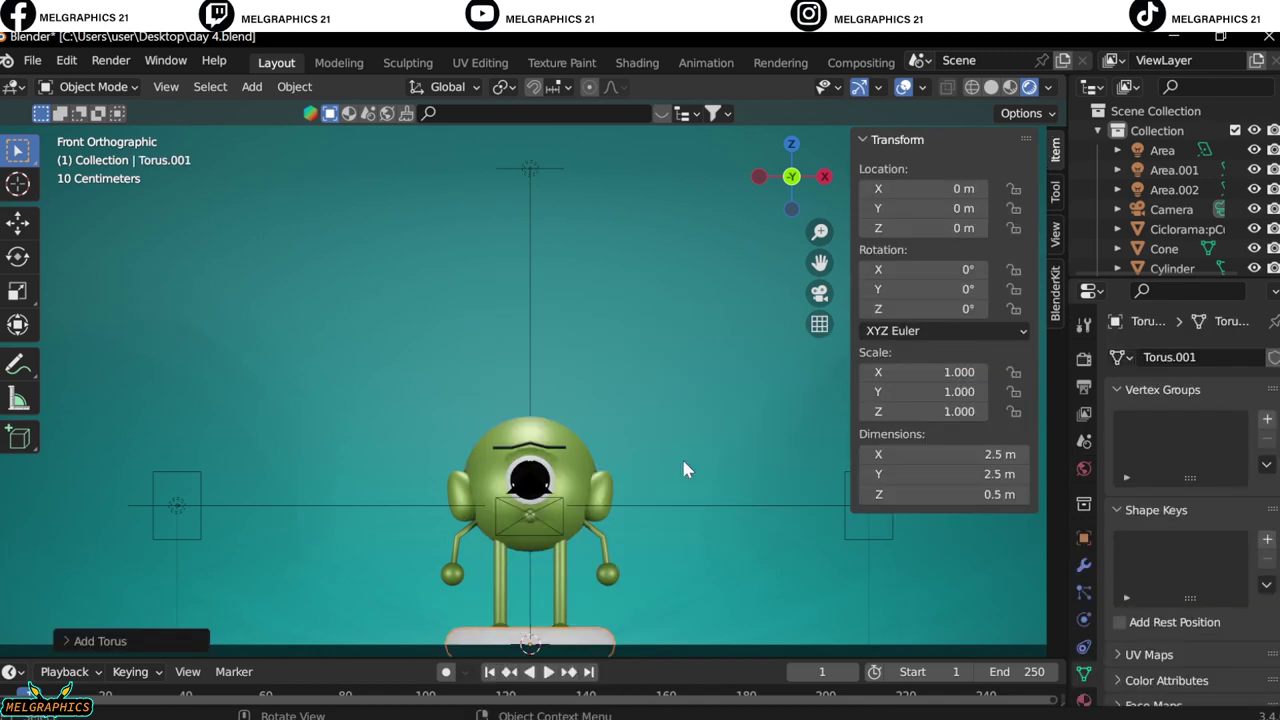
key("g")
key("z")
left_click(666, 277)
middle_click_drag(666, 277, 757, 534)
key("KP_1")
key("KP_0")
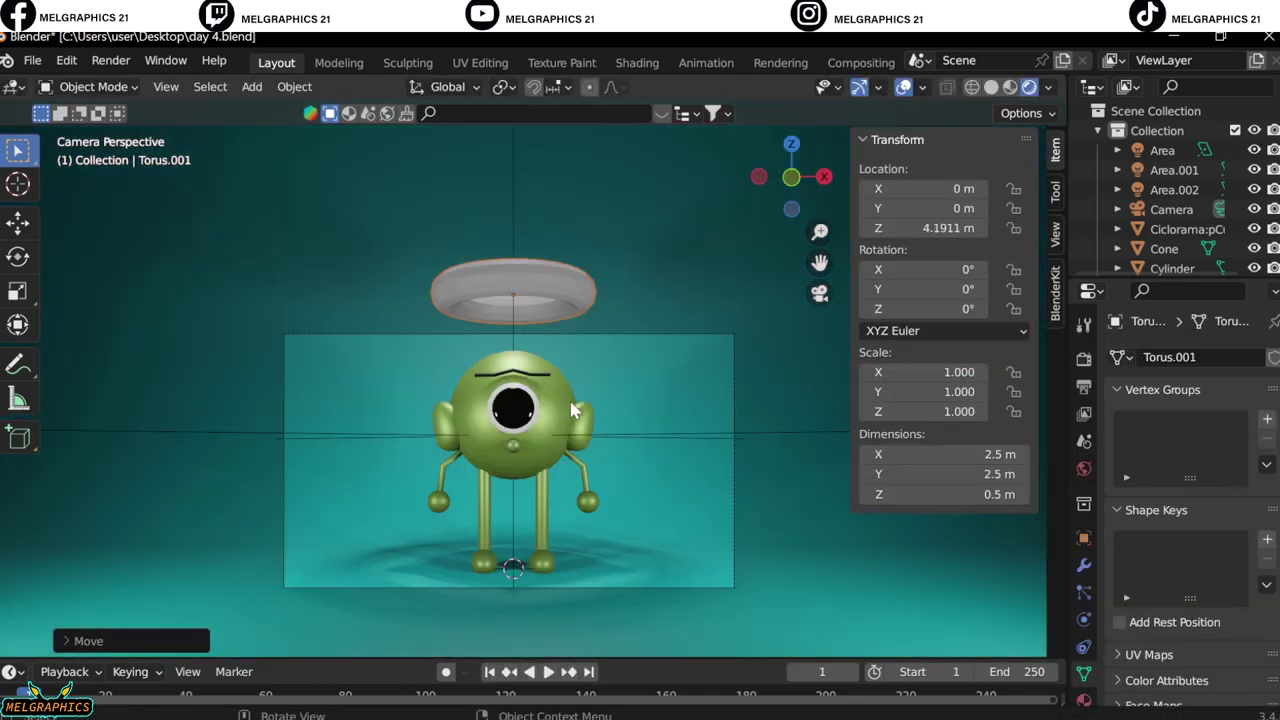
key("Delete")
Save day 4.blend and add the Alien Artefact CAMP asset from BlenderKit
left_click(32, 60)
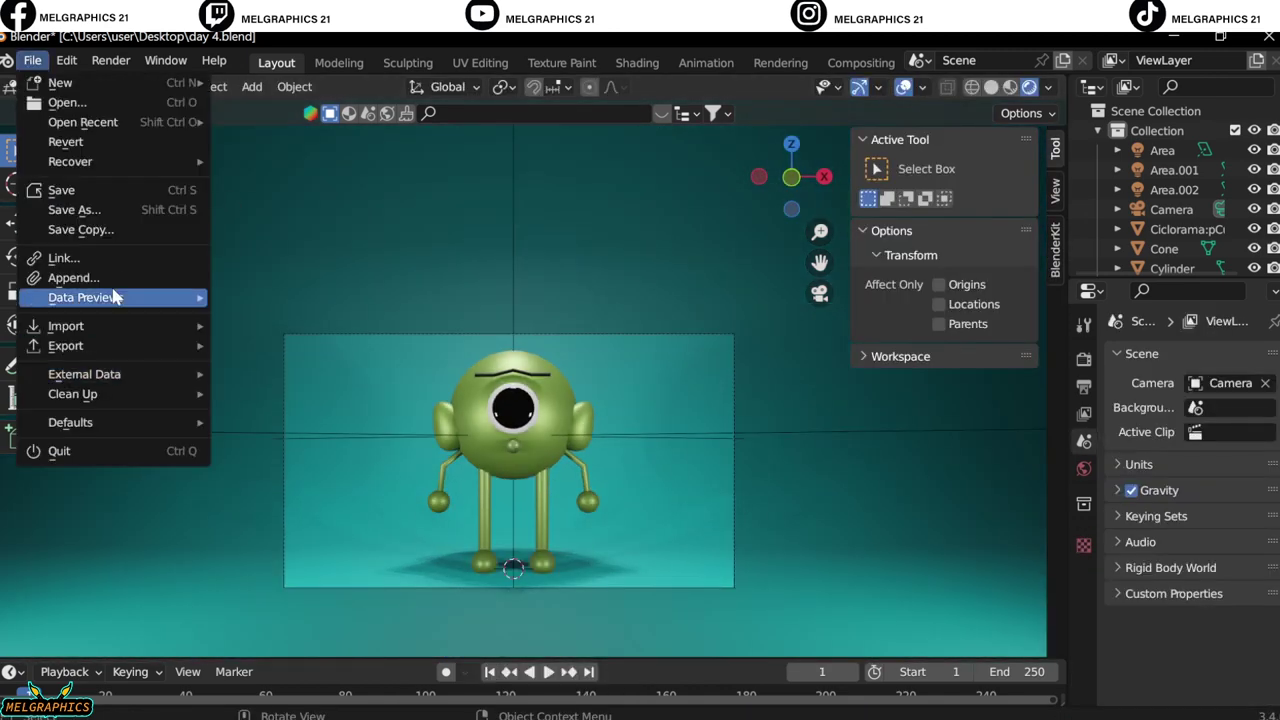
left_click(50, 189)
left_click(548, 108)
type("ufo")
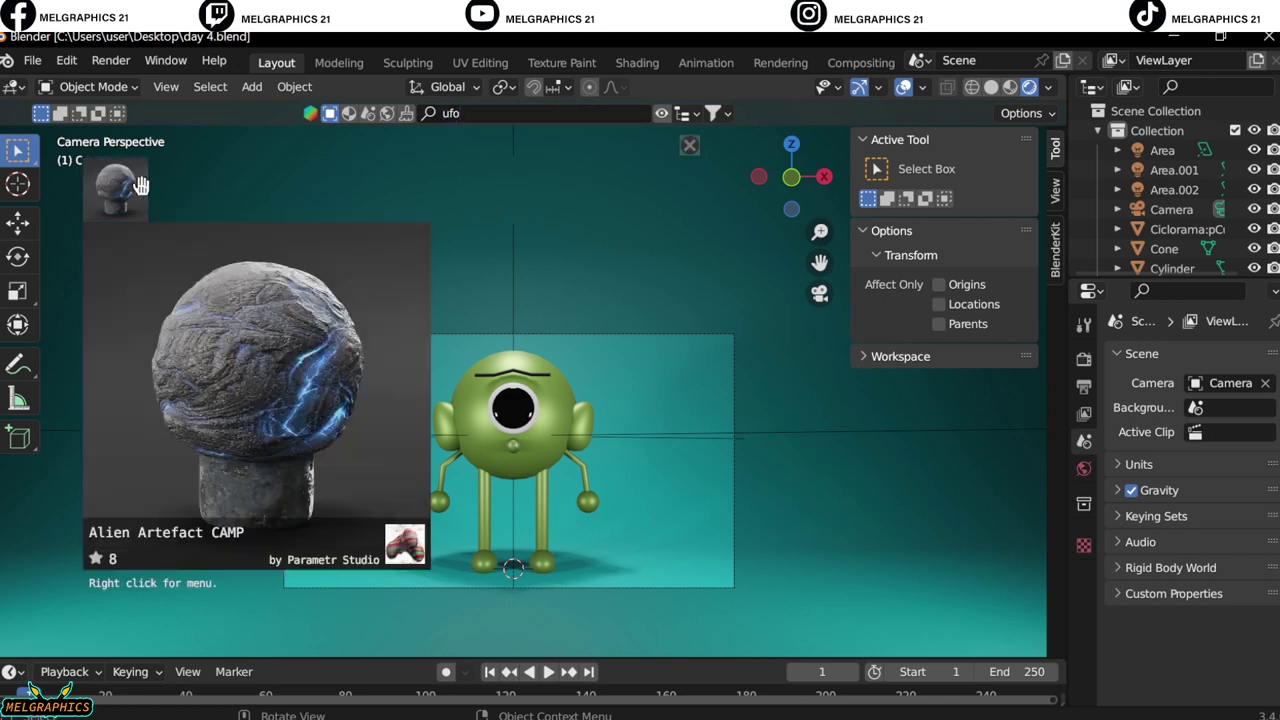
left_click(148, 189)
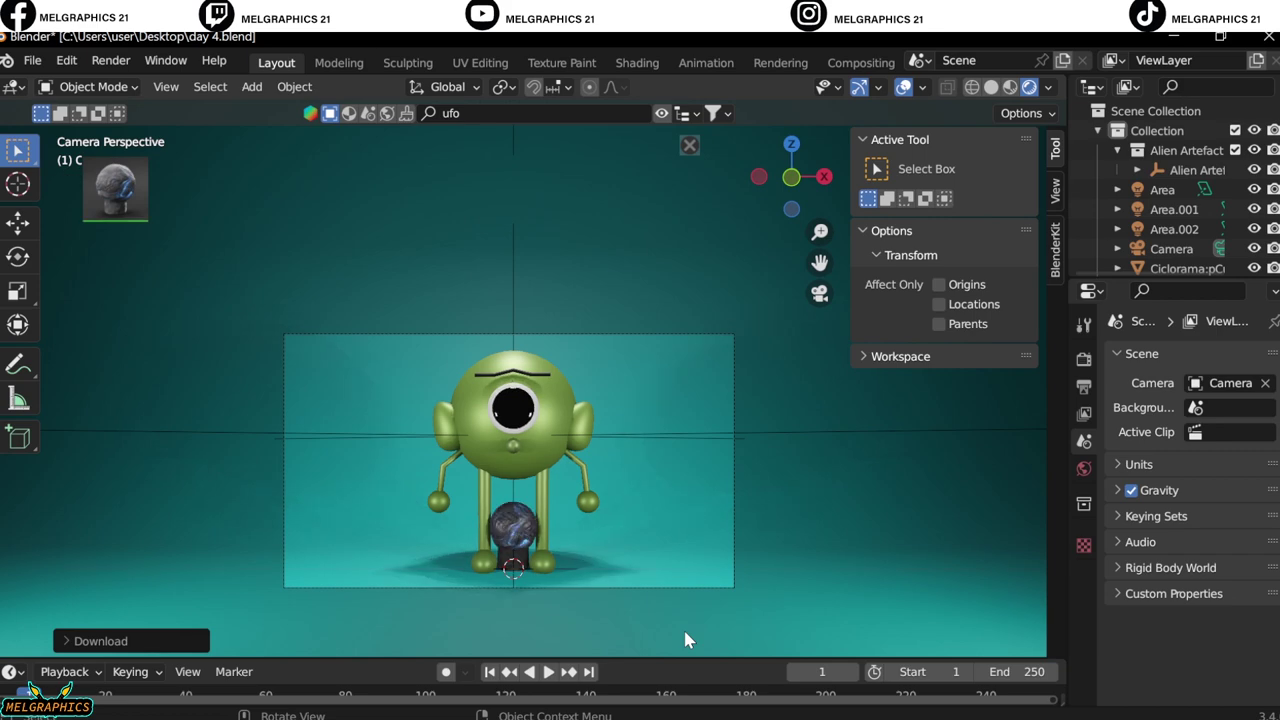
Move the Alien Artefact along X beside the character's feet and view it through the camera
key("g")
key("x")
left_click(646, 530)
scroll(646, 530, "up", 3)
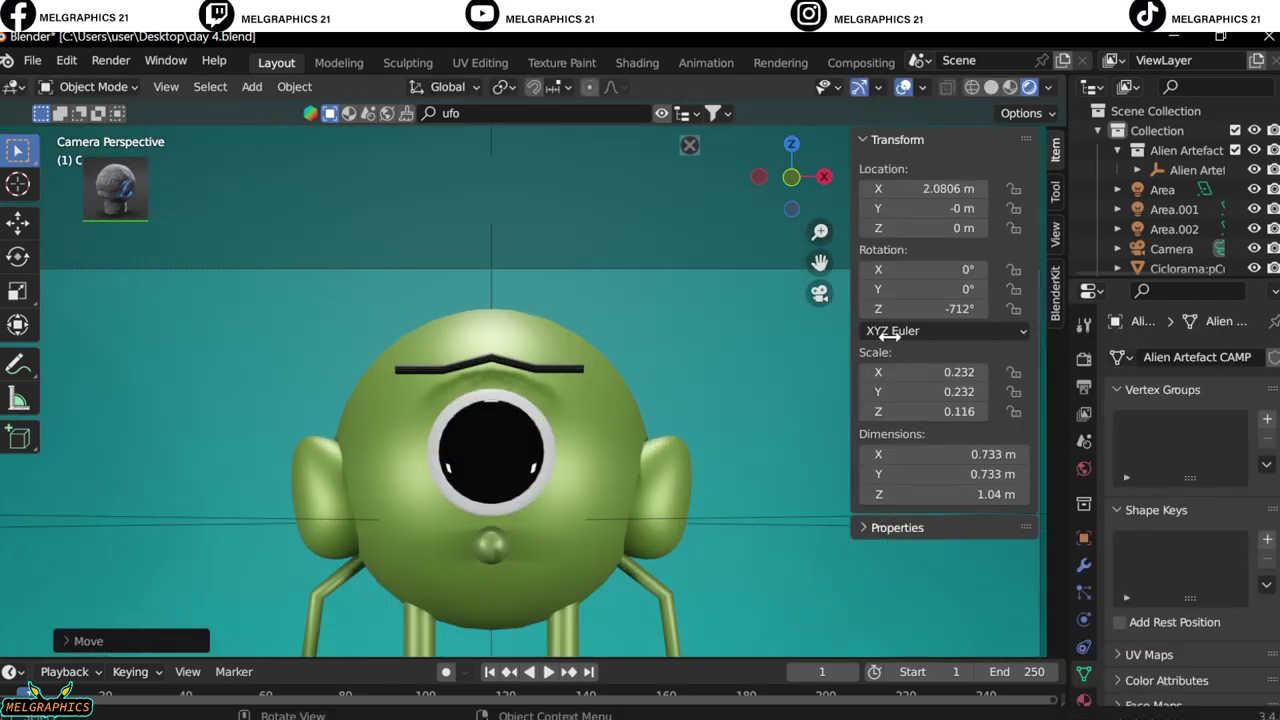
mouse_move(646, 530)
middle_mouse_down("shift")
mouse_move(640, 480)
mouse_move(660, 513)
middle_mouse_up("shift")
key("KP_0")
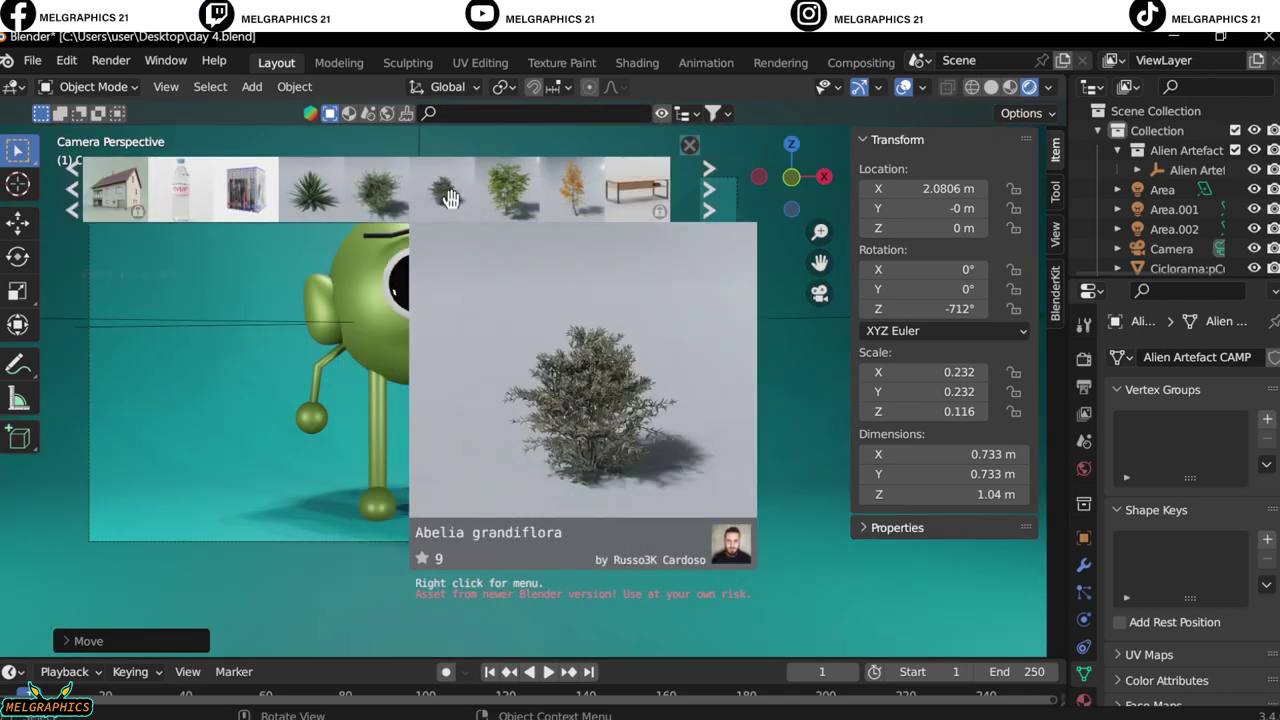
Page through more BlenderKit assets, then render the camera view as an image
left_click(708, 190)
left_click(708, 192)
left_click(708, 192)
left_click(708, 192)
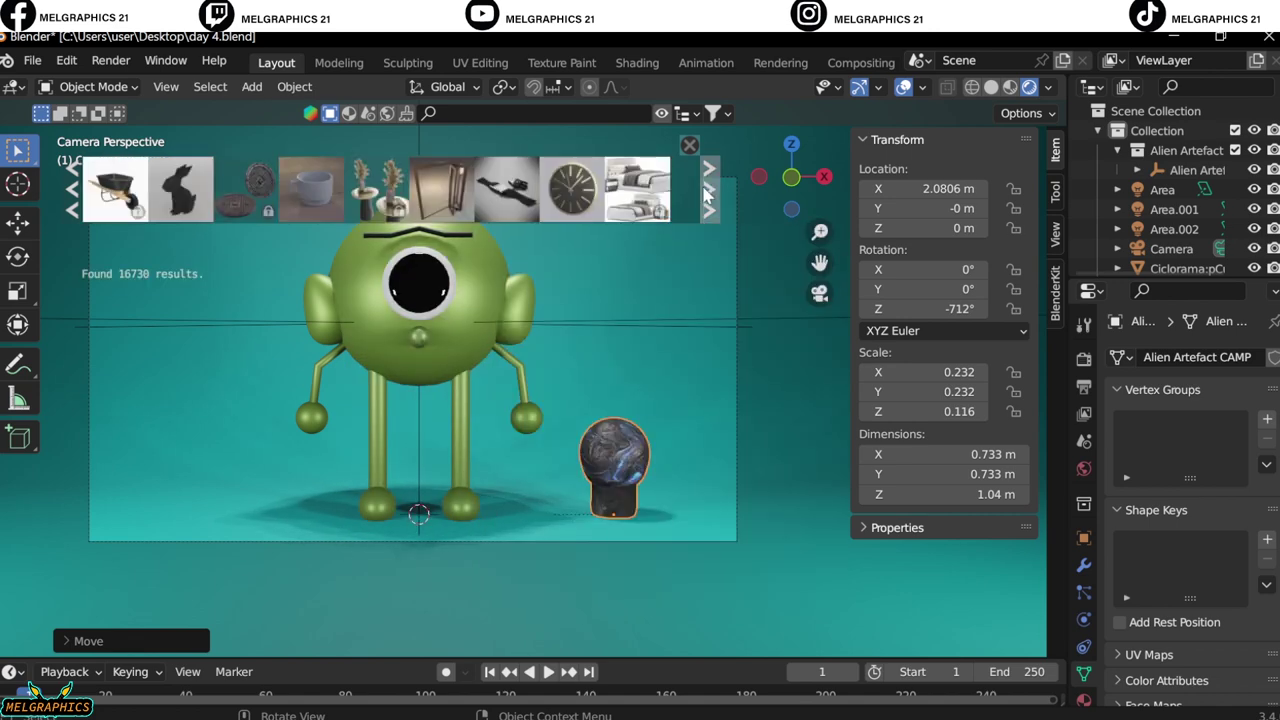
left_click(708, 190)
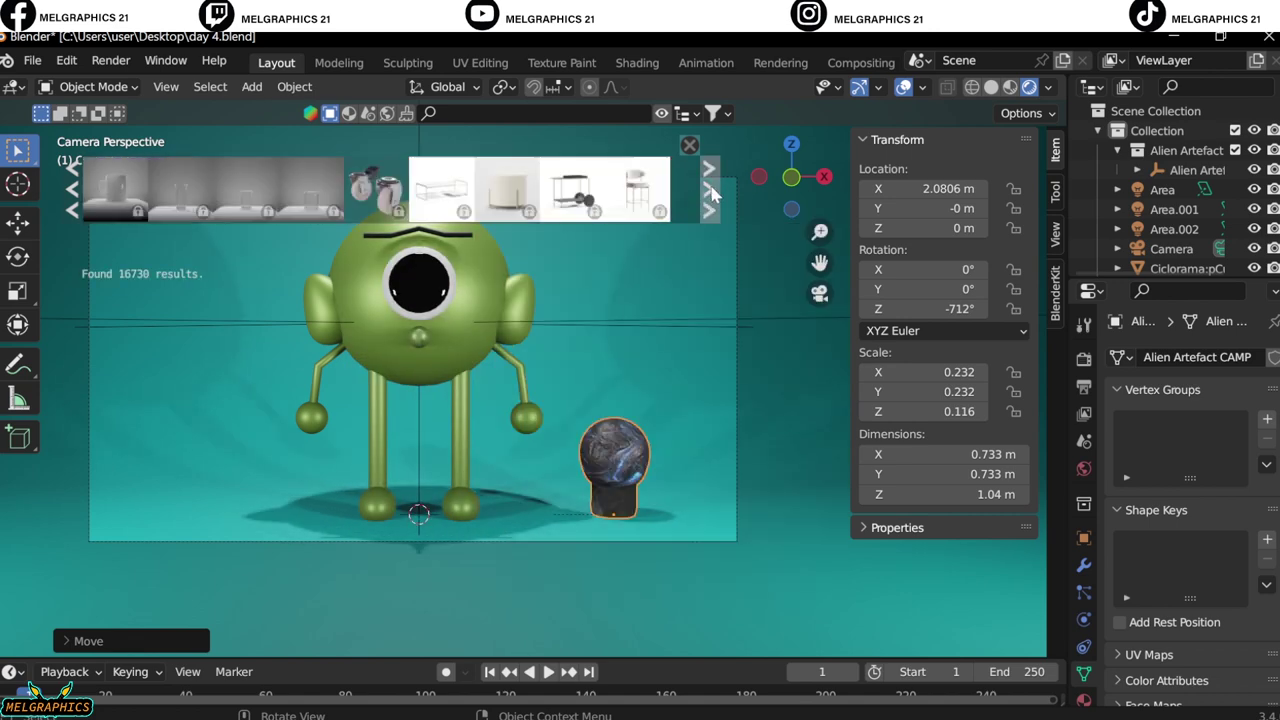
left_click(111, 60)
left_click(130, 83)
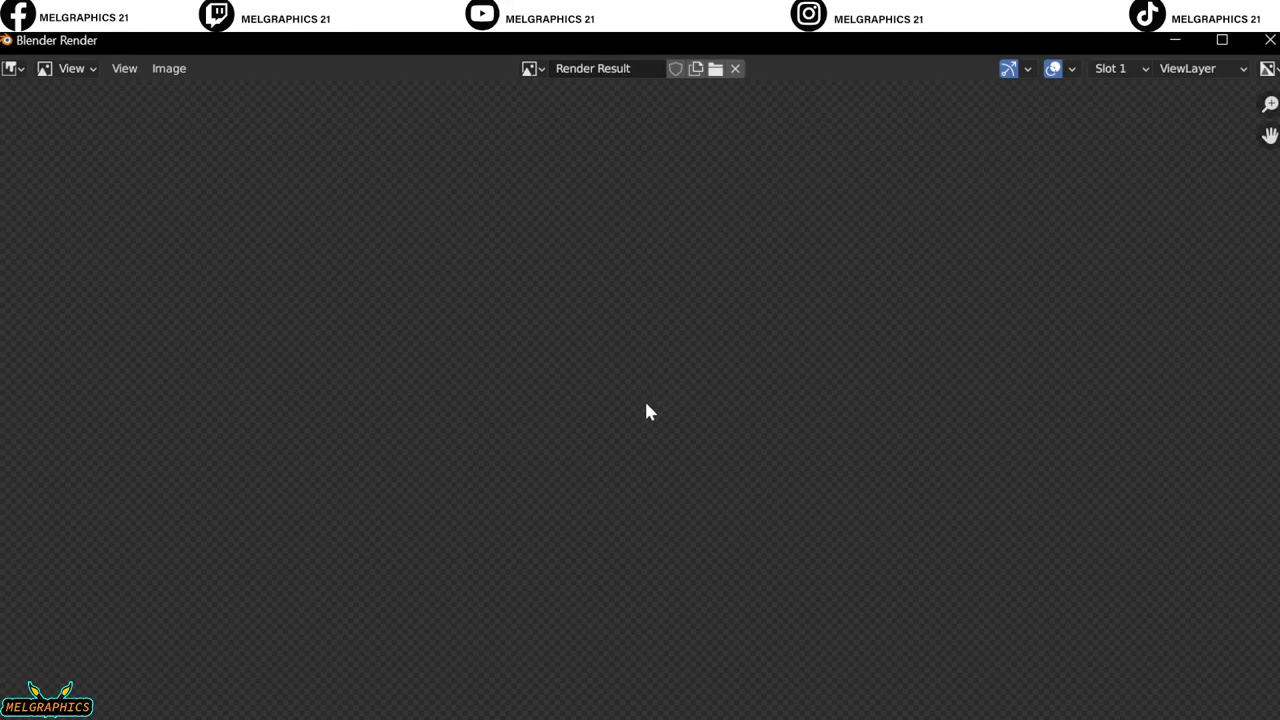